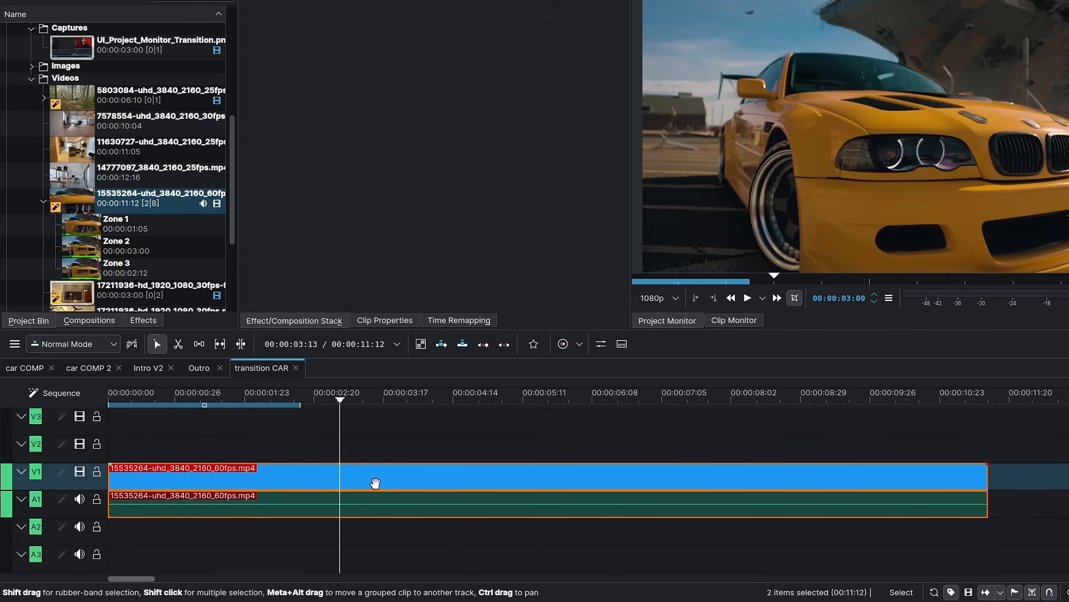
Ripple-trim the start of the car clip up to the playhead at 00:00:03:00, closing the gap
click(245, 345)
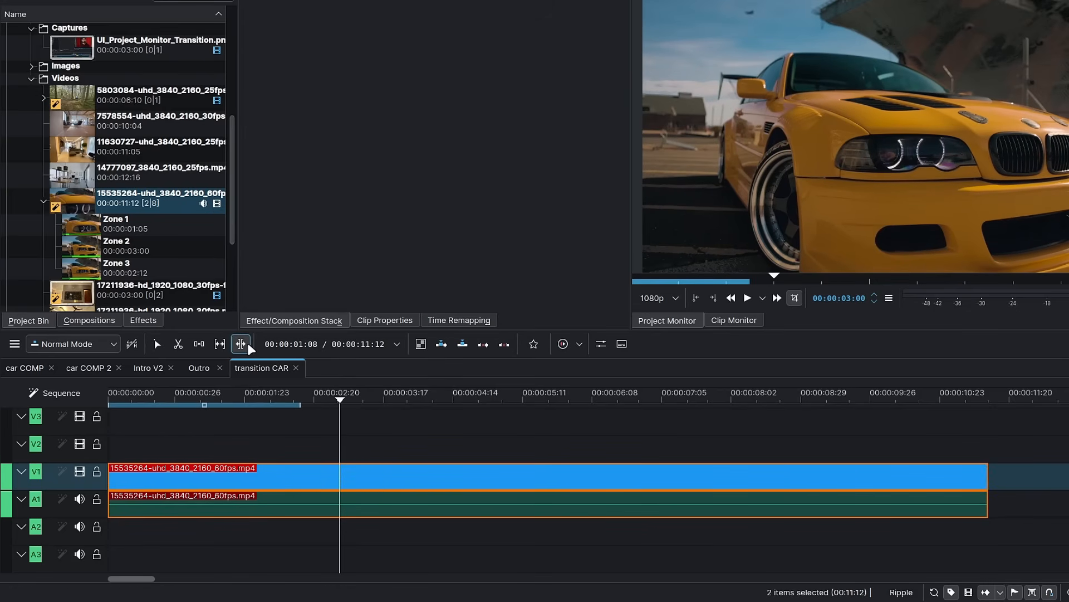
key(shift+x)
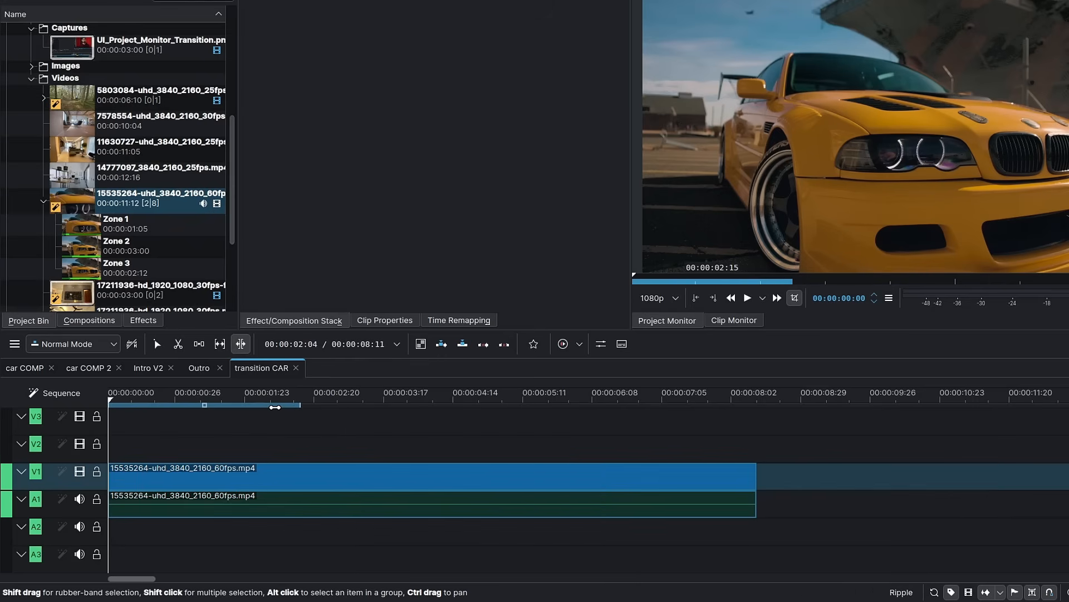
key(s)
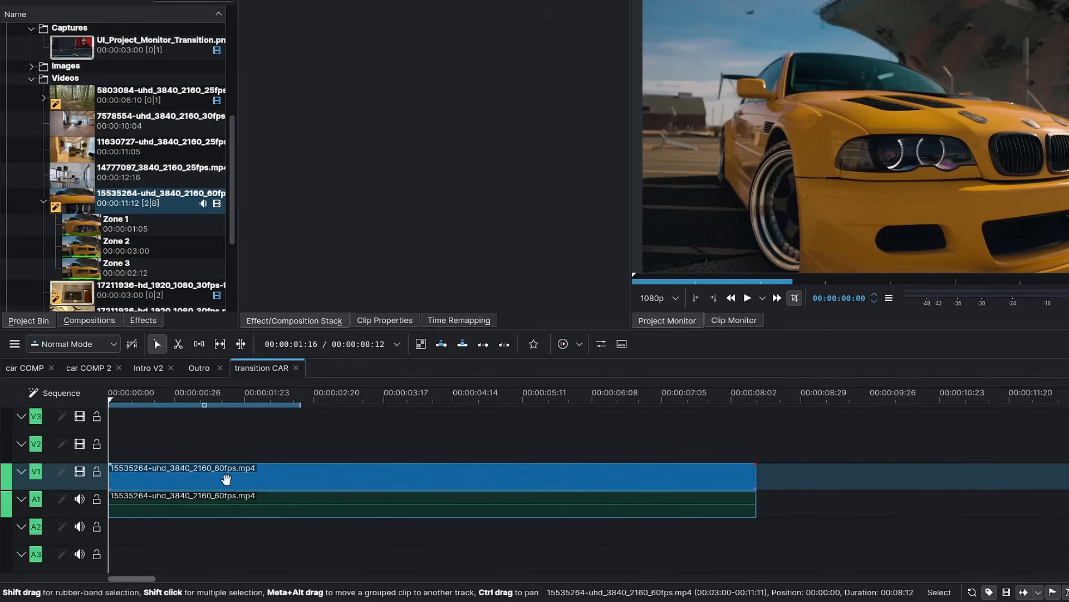
Split the car clip one frame in, at 00:00:00:01, and select the part after the cut
key(Right)
click(226, 479)
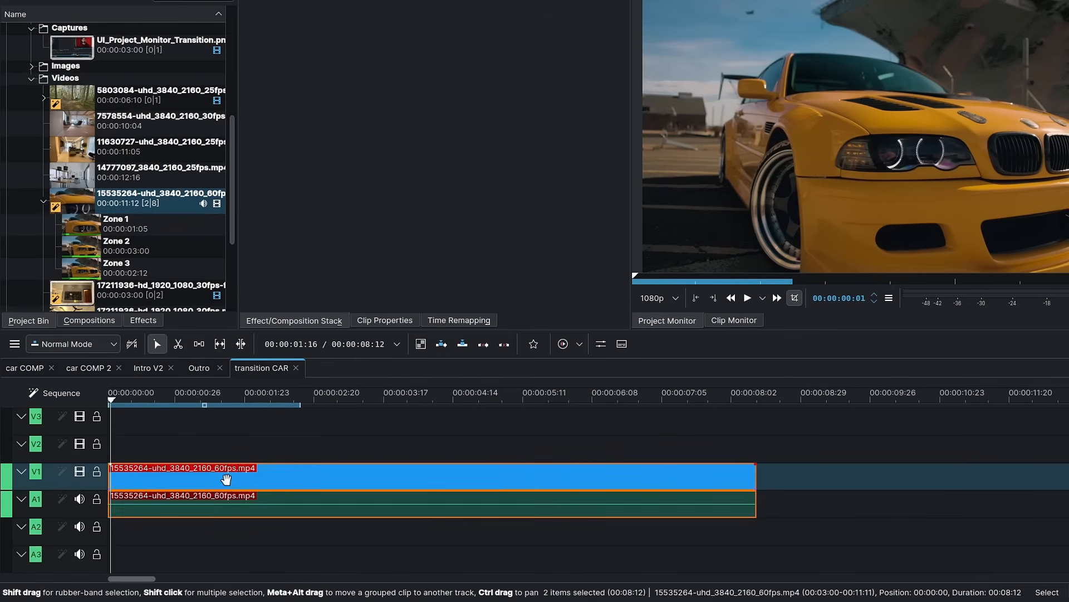
drag(226, 479, 193, 476)
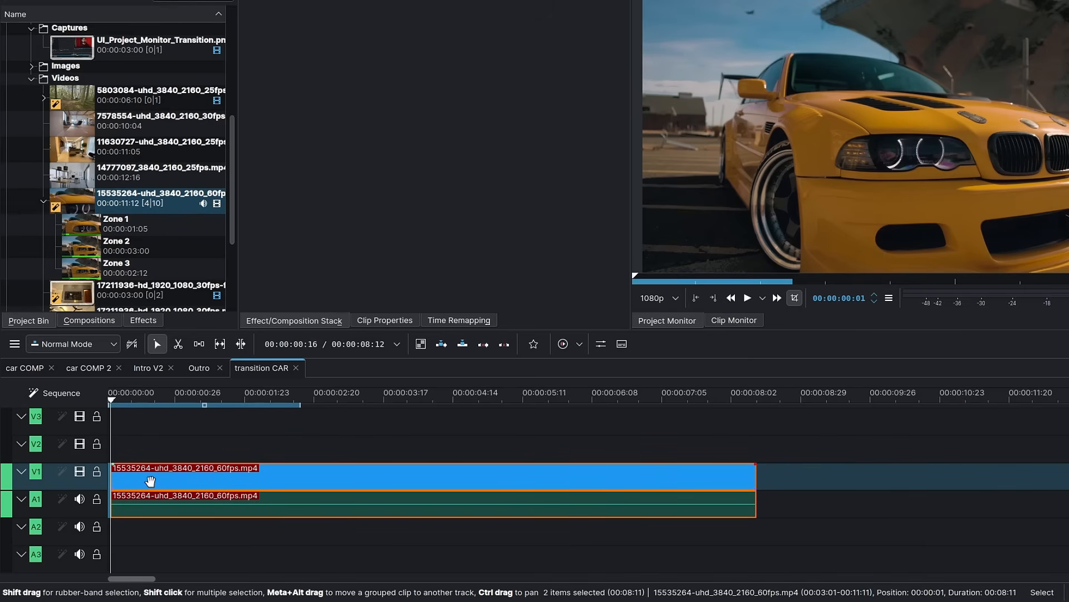
Save the long clip part after the cut to the bin and delete that part from the timeline
right_click(150, 480)
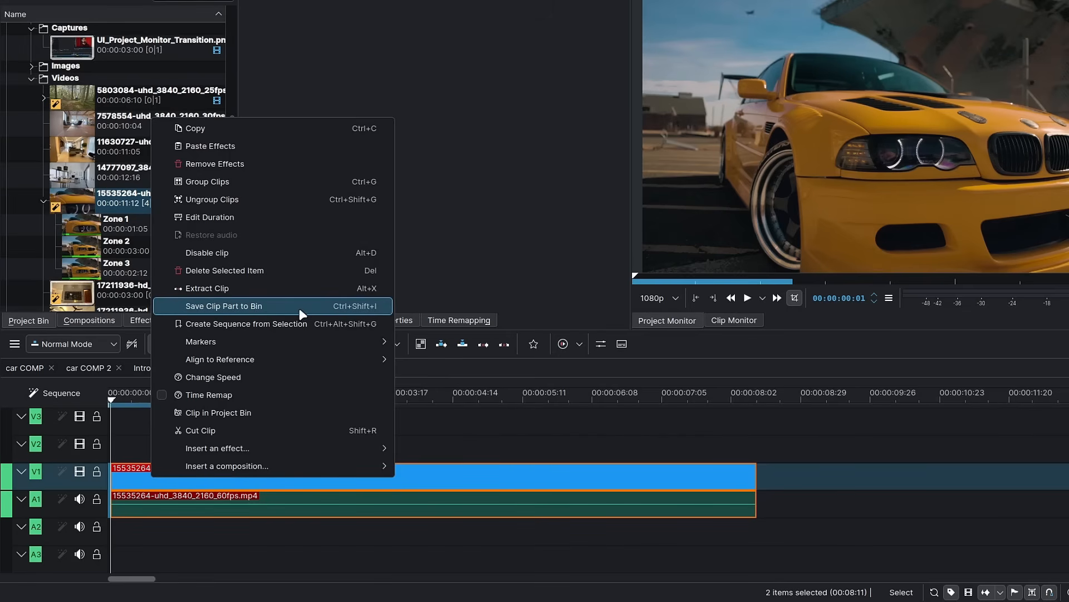
click(320, 308)
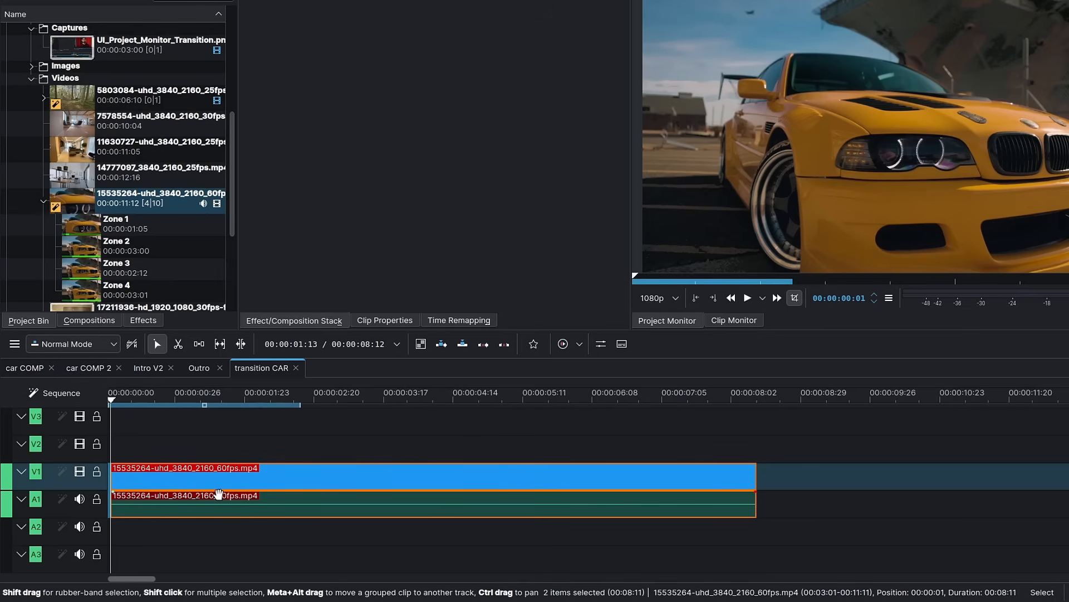
key(Delete)
key(shift+z)
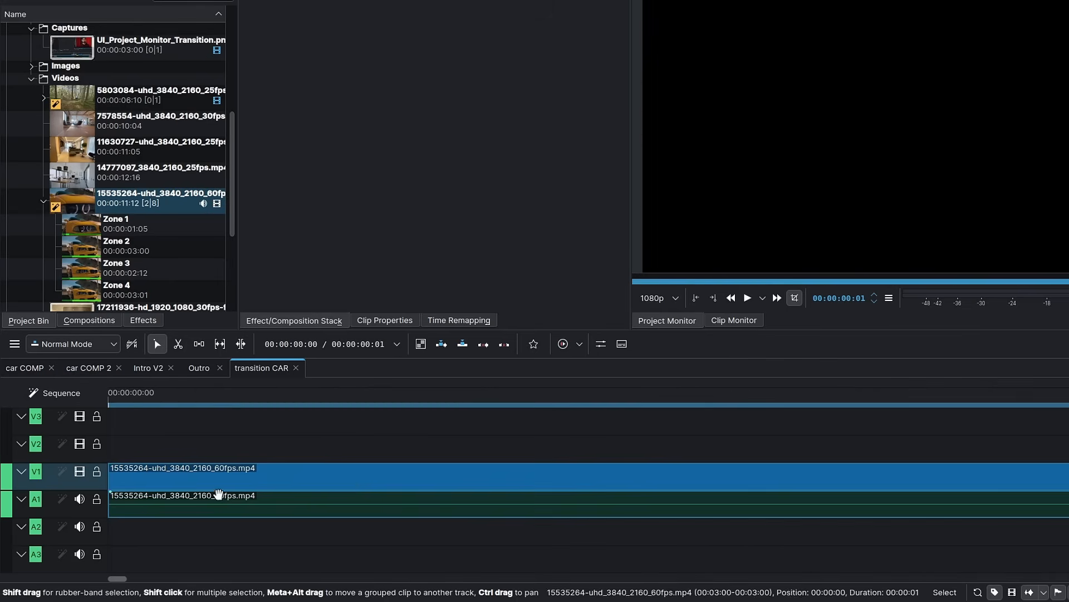
Select the one-frame car clip and place the playhead at 00:00:00:00
click(298, 475)
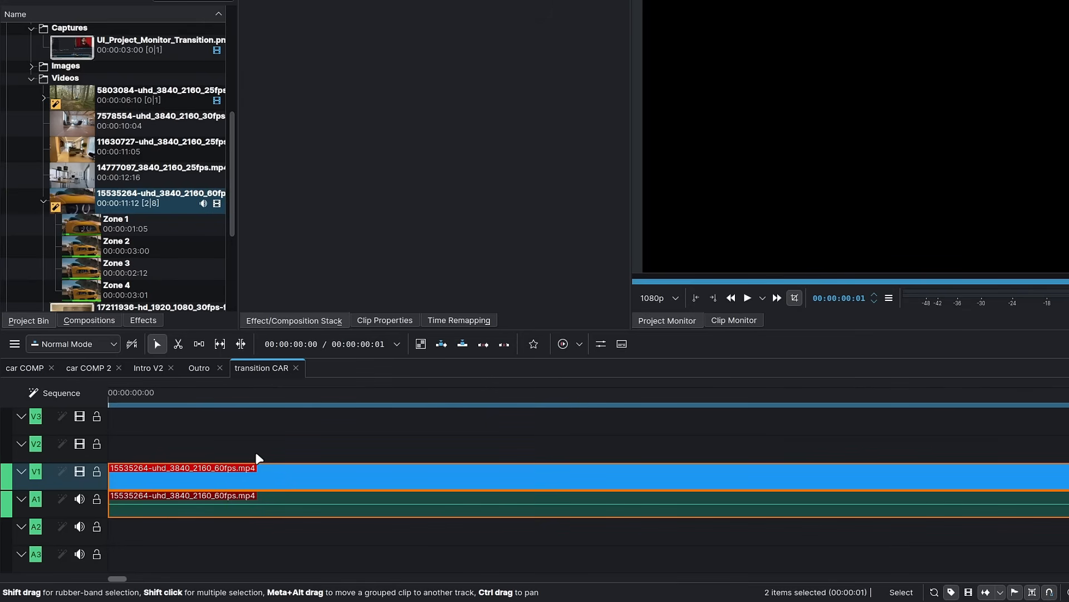
scroll(257, 454, down, 5)
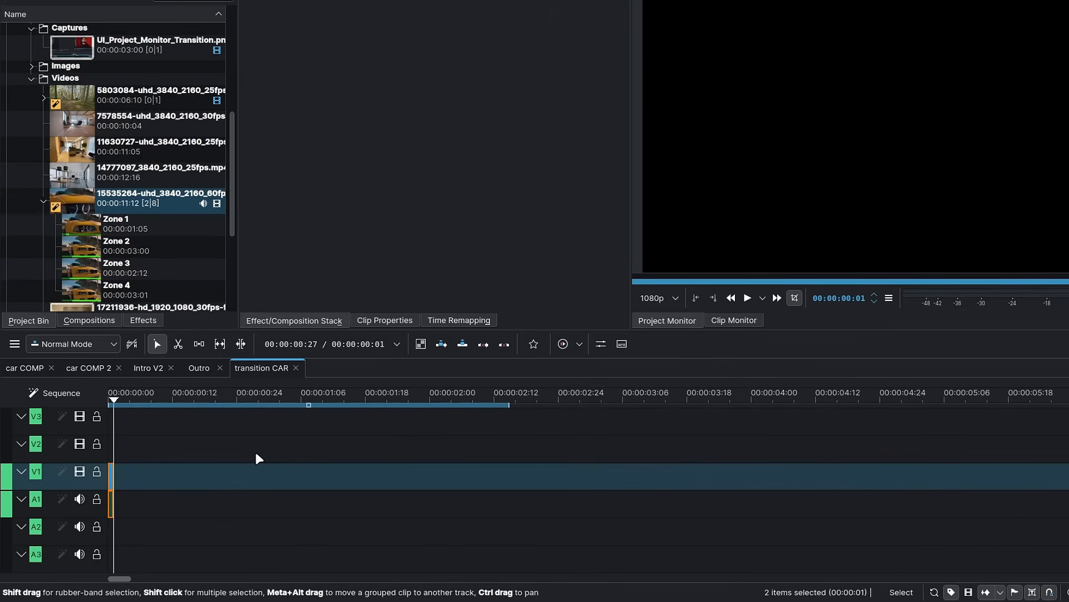
scroll(255, 452, up, 3)
click(125, 399)
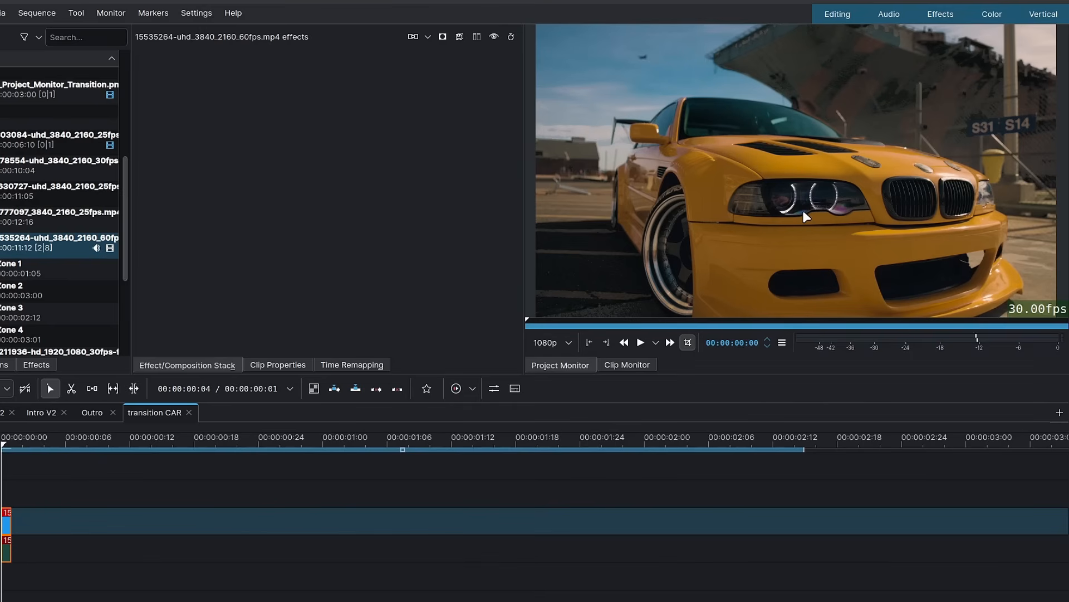
right_click(783, 177)
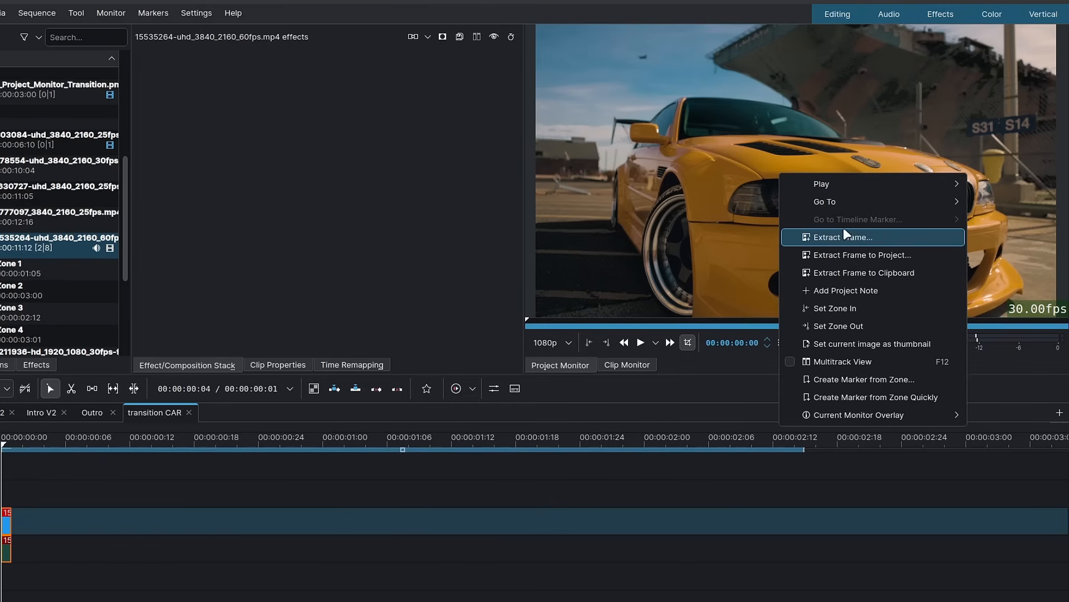
click(702, 207)
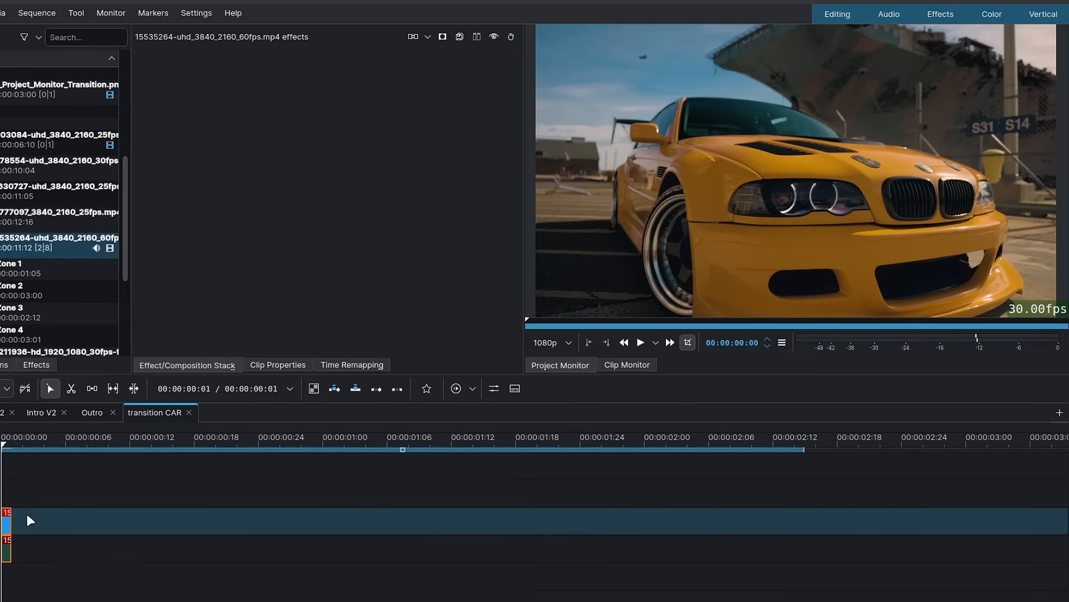
Extract the displayed frame to the project as masking_transition_intro_Edit_V1-f000000.png in the masking_transition exports folder
right_click(765, 184)
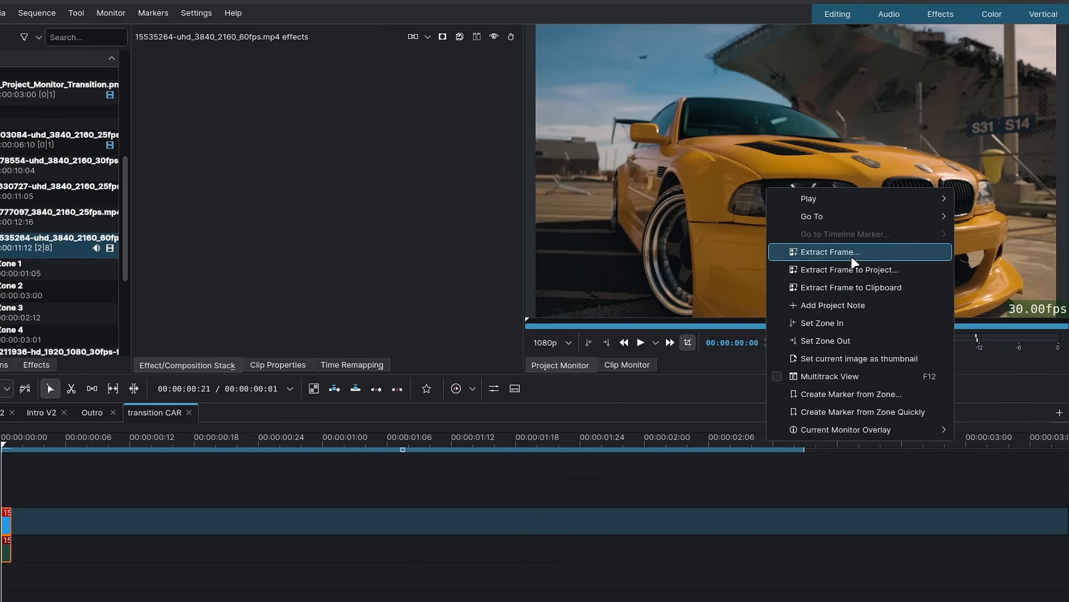
click(890, 271)
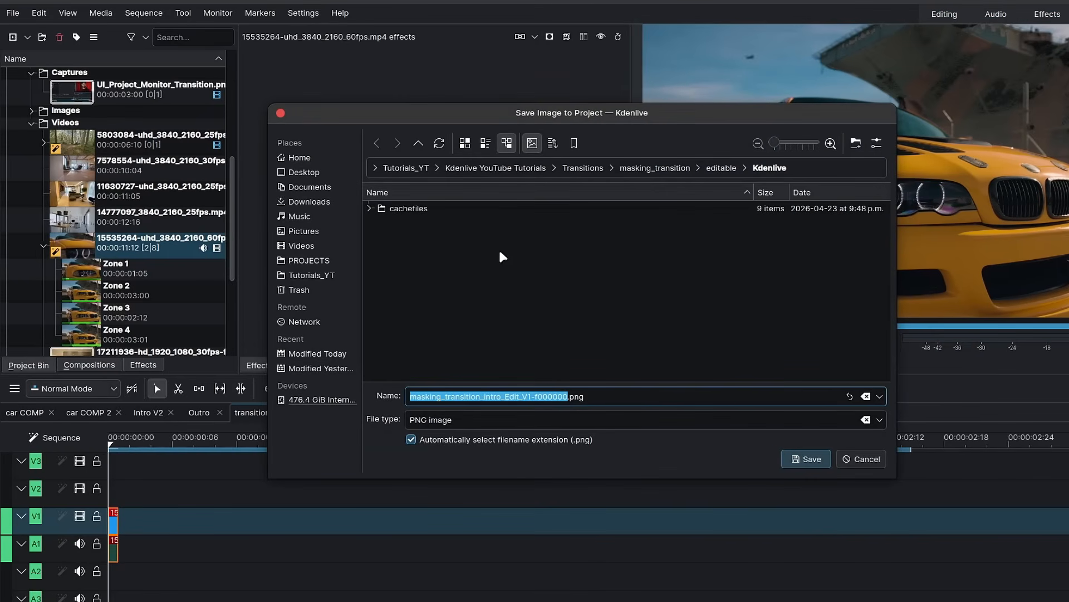
click(675, 166)
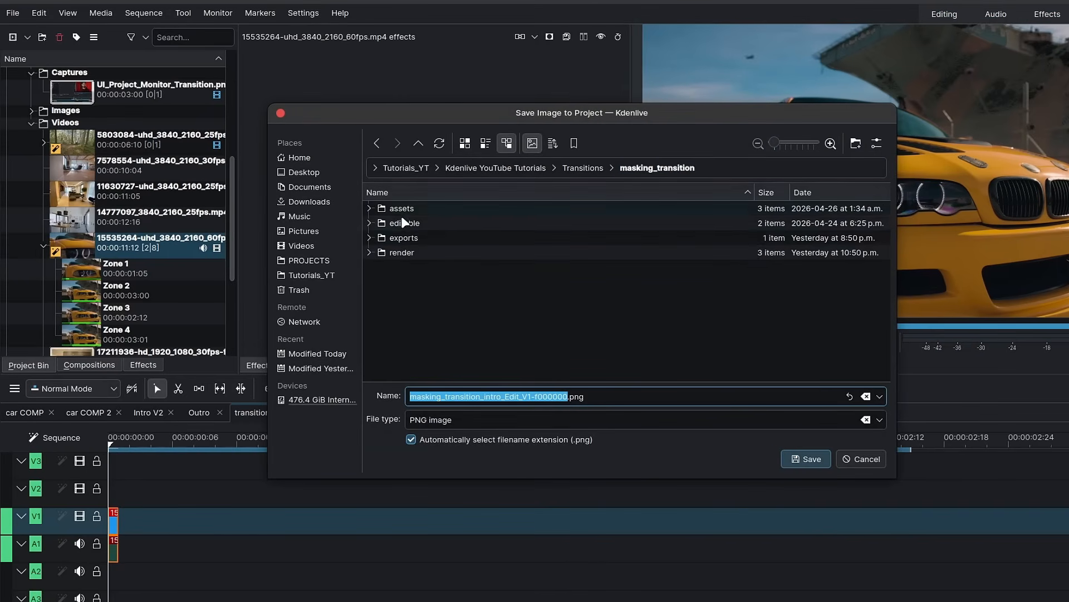
double_click(404, 238)
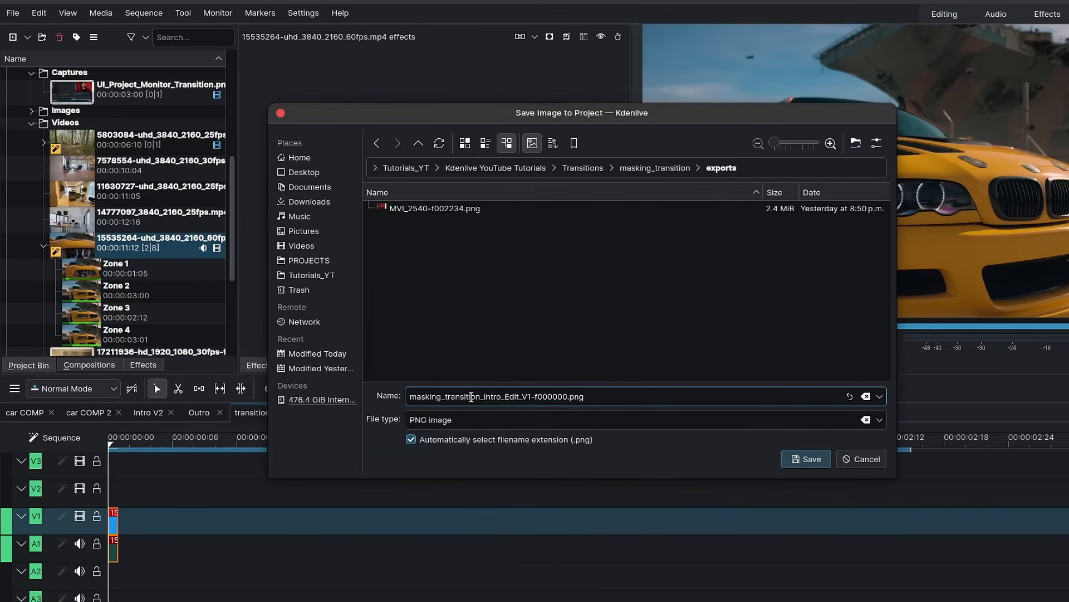
click(807, 459)
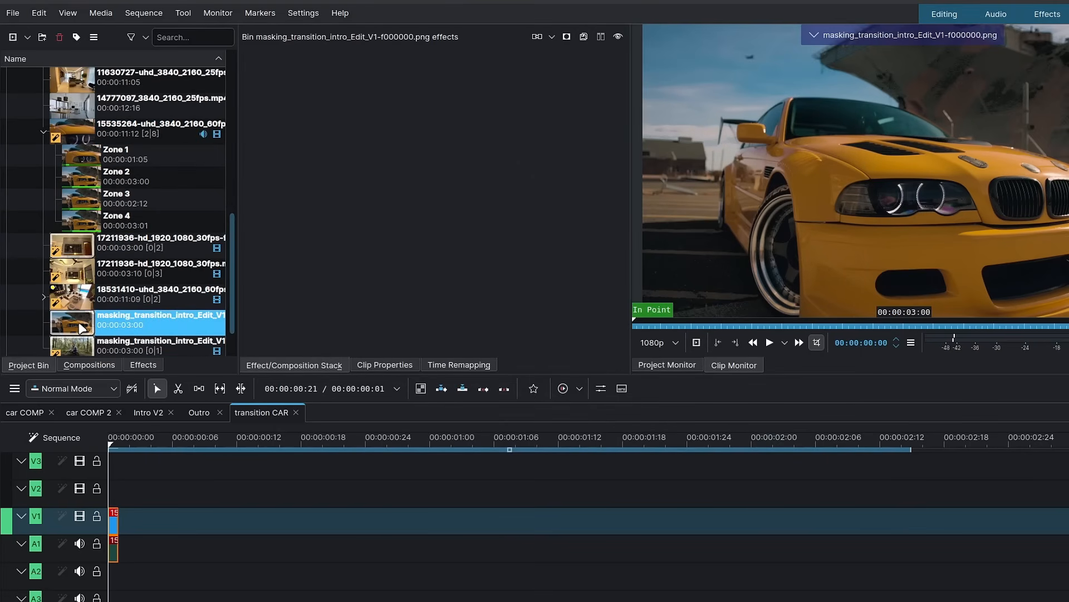
Try the extracted still image on track V2 after the one-frame clip and delete it from the timeline
drag(82, 328, 140, 498)
click(205, 450)
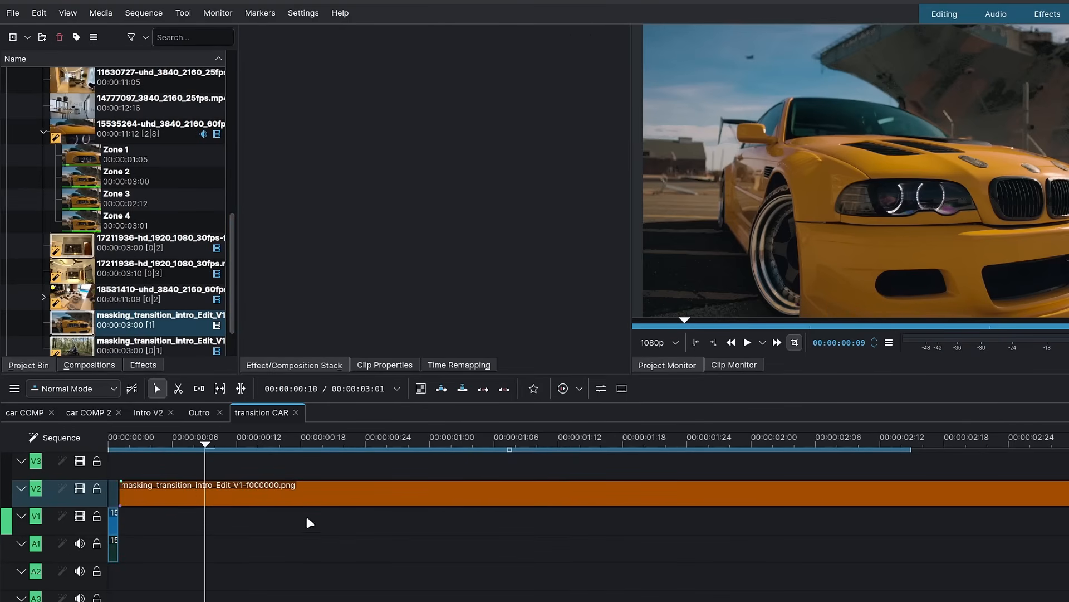
click(334, 501)
key(Delete)
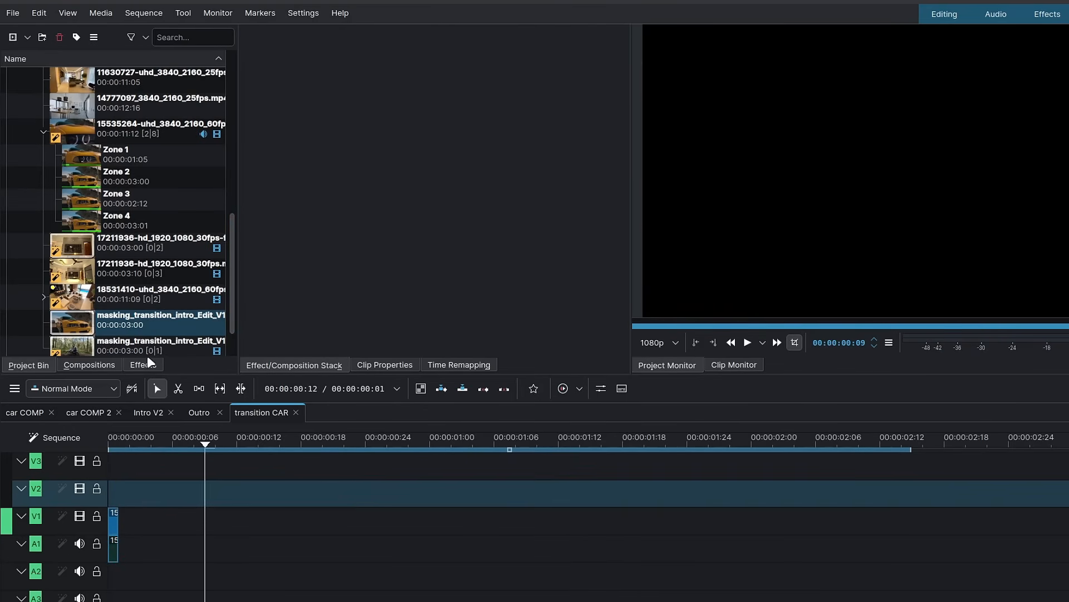
Extract the current project monitor frame to the clipboard
right_click(816, 157)
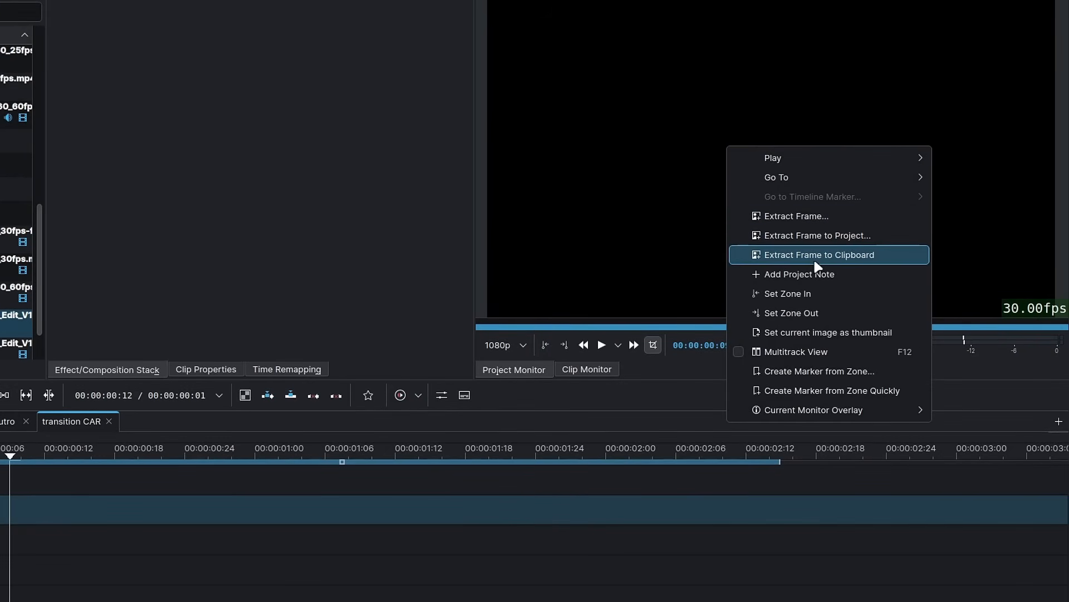
click(829, 259)
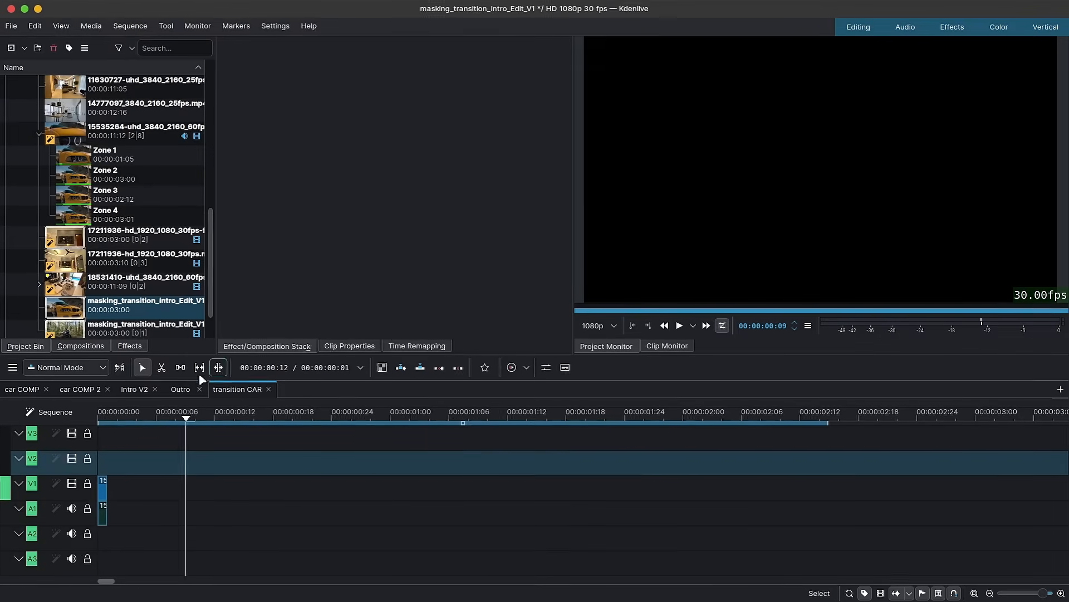
Search the effects for "free" and apply the Freeze effect to the one-frame car clip
click(103, 488)
scroll(115, 488, up, 1)
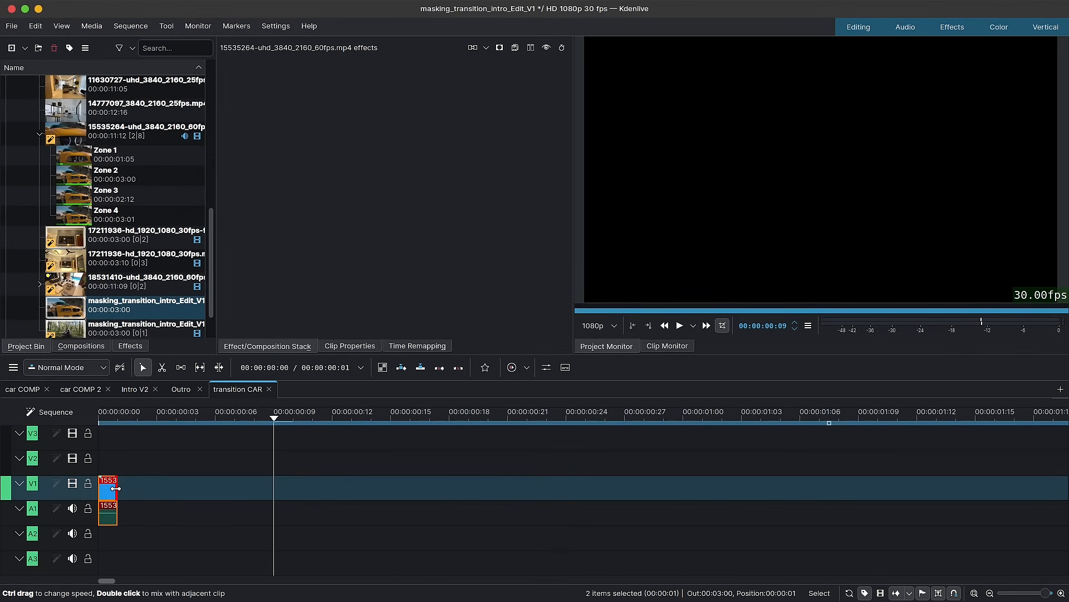
click(132, 347)
double_click(112, 68)
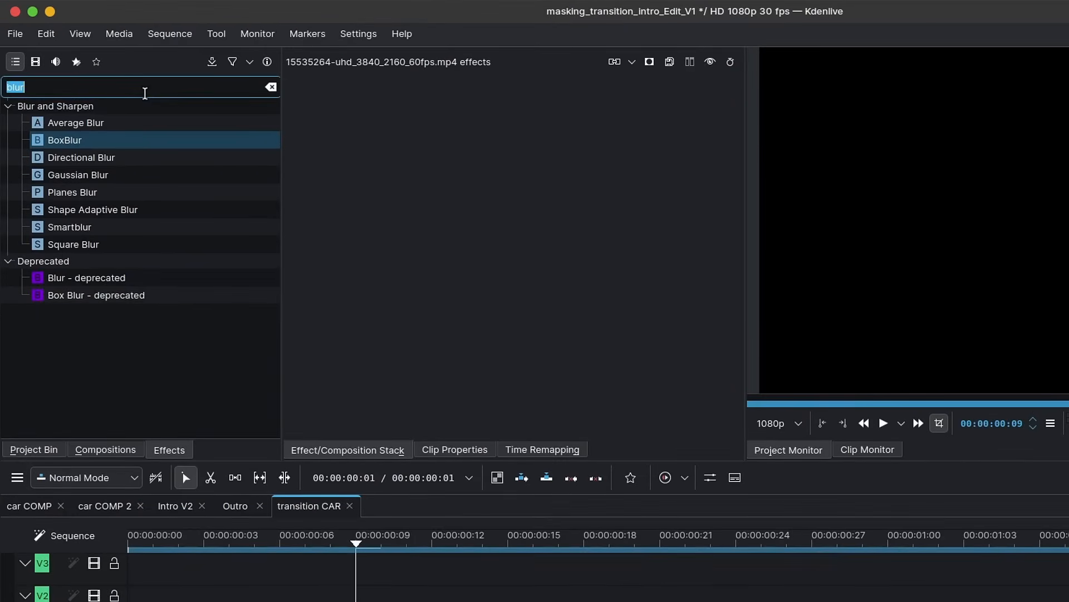
text(free)
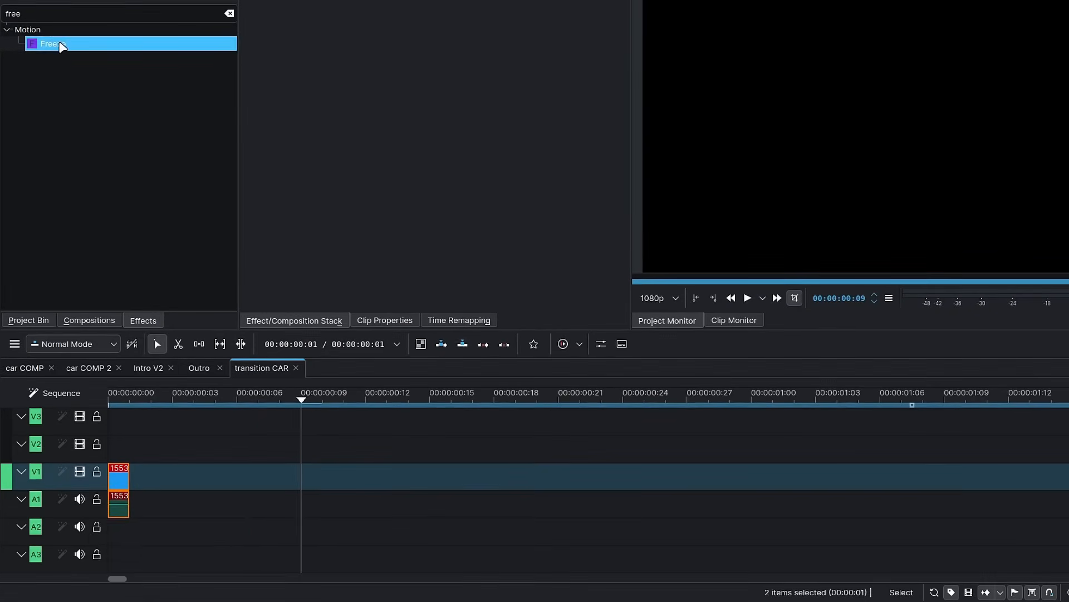
drag(70, 123, 141, 601)
Extend the frozen car clip to 21 frames and scrub through it back to the start
drag(119, 529, 376, 479)
drag(375, 517, 385, 517)
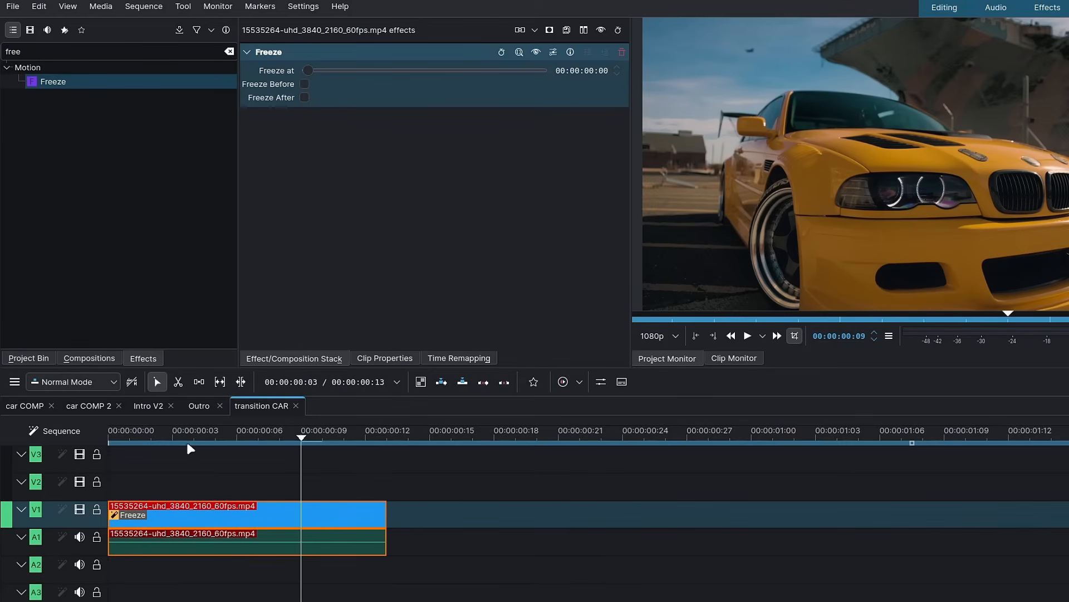
drag(176, 438, 557, 509)
drag(386, 432, 199, 467)
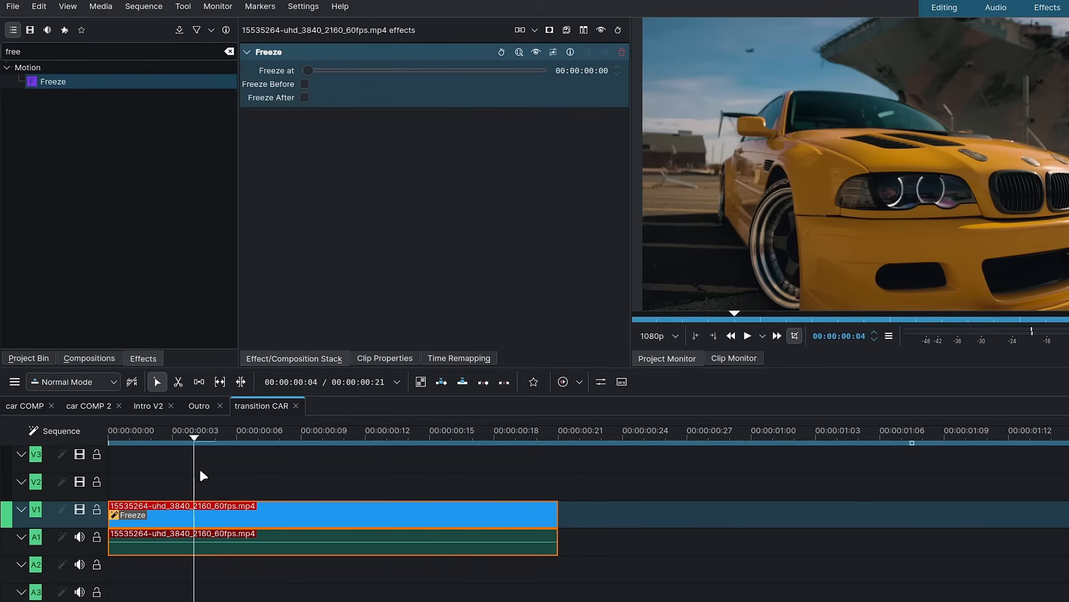
drag(149, 440, 111, 437)
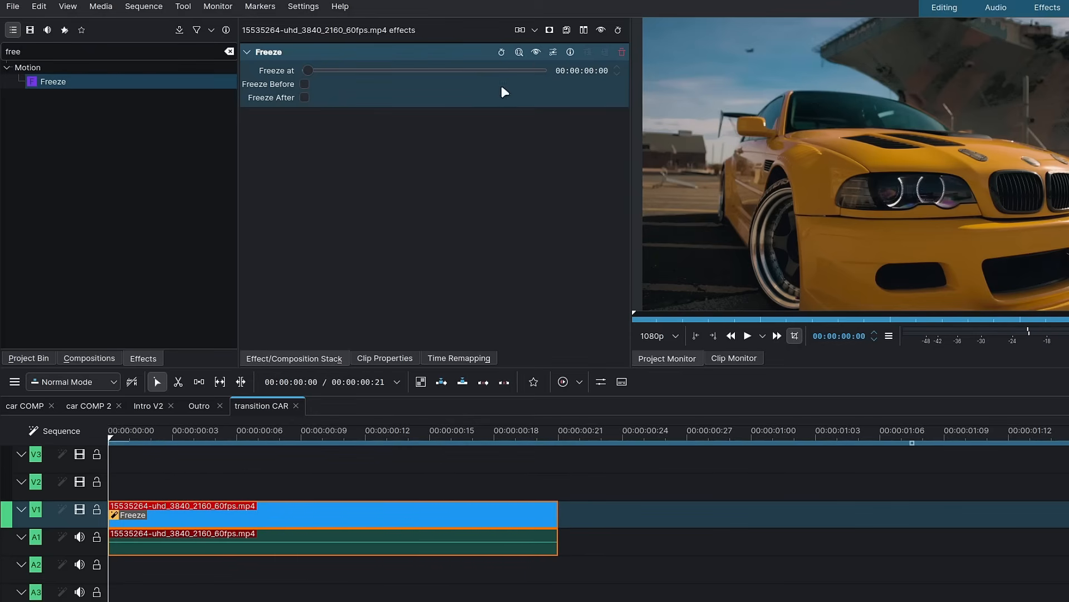
Examine the Freeze effect's preset options and freeze settings, collapse the effect, and scrub the clip
click(552, 52)
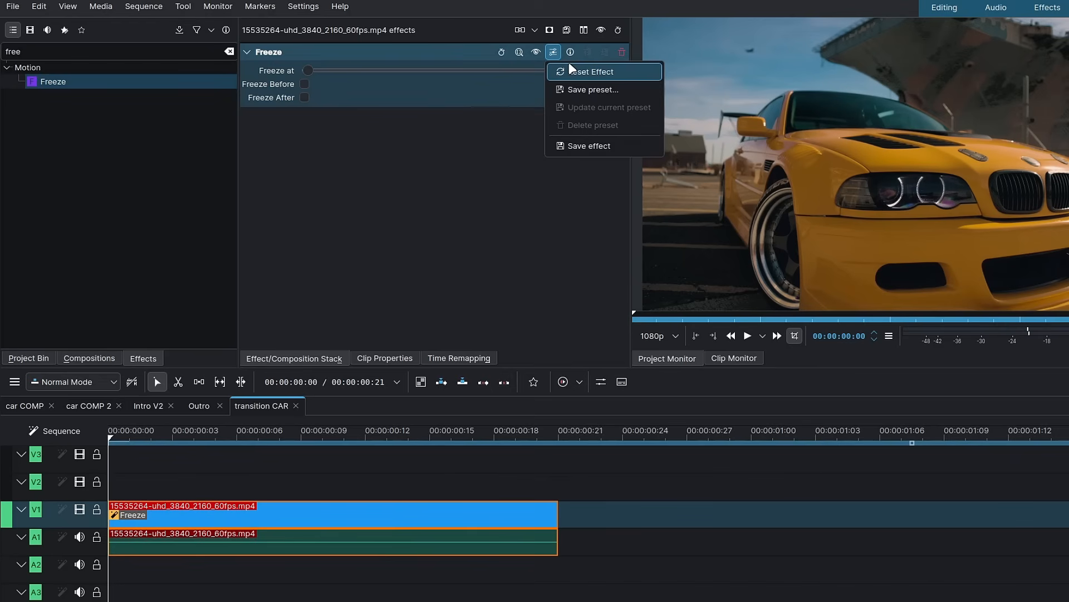
click(571, 66)
mouse_move(309, 72)
mouse_down()
mouse_move(473, 79)
mouse_move(388, 79)
mouse_move(297, 58)
mouse_up()
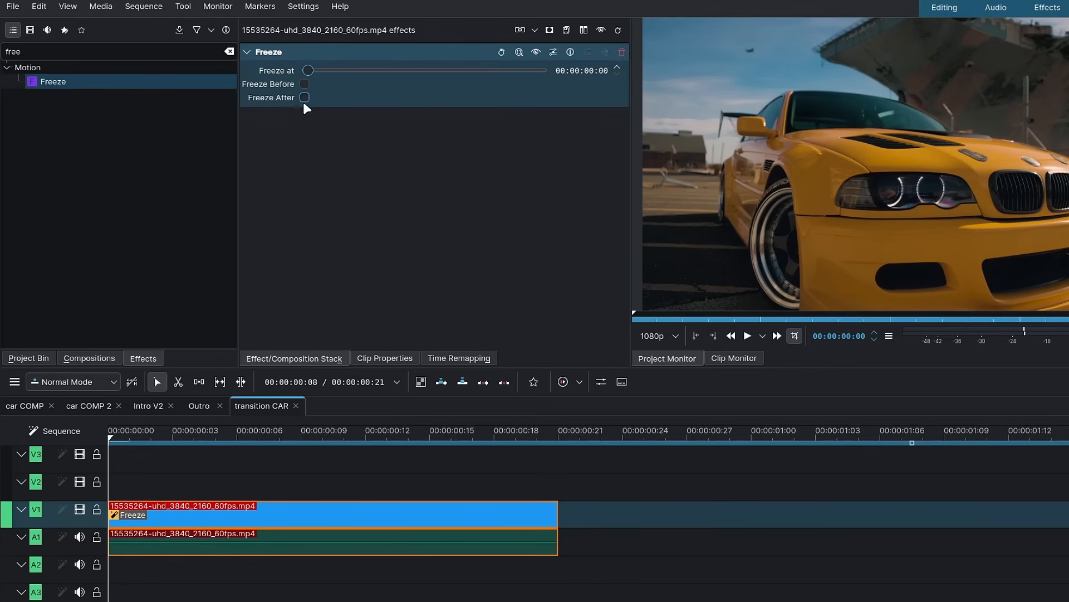
click(249, 54)
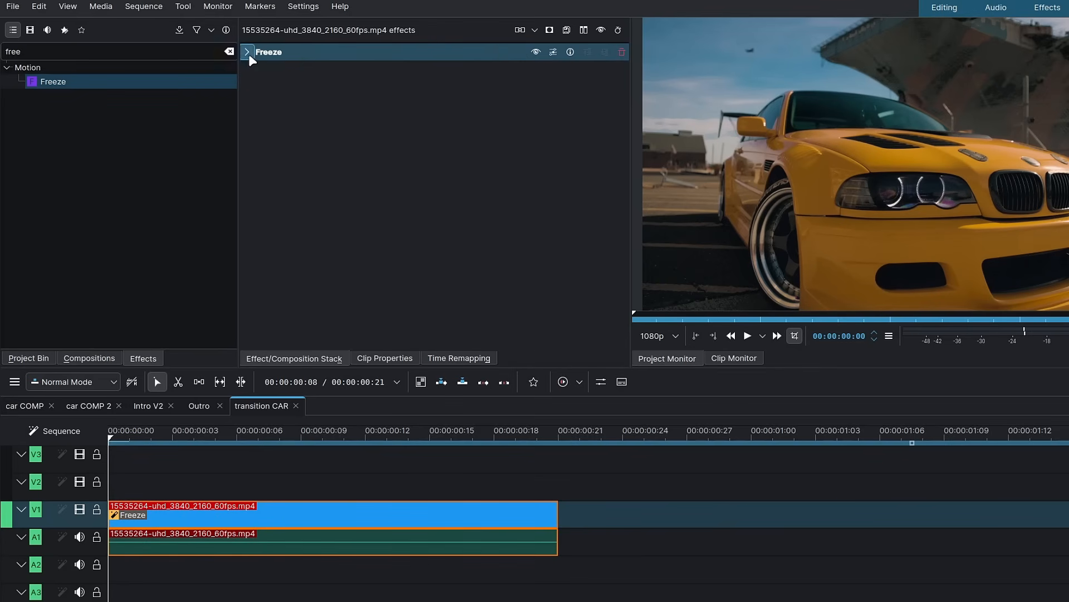
mouse_move(162, 432)
mouse_down()
mouse_move(323, 433)
mouse_move(174, 435)
mouse_up()
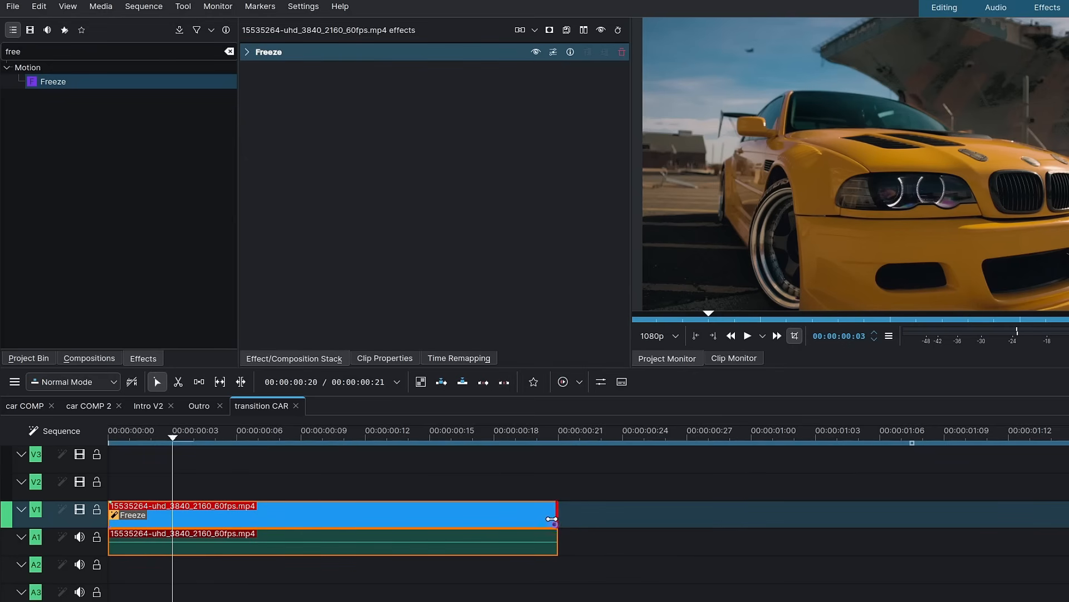
Shorten the car clip back to one frame and remove its Freeze effect
drag(553, 515, 117, 538)
click(622, 52)
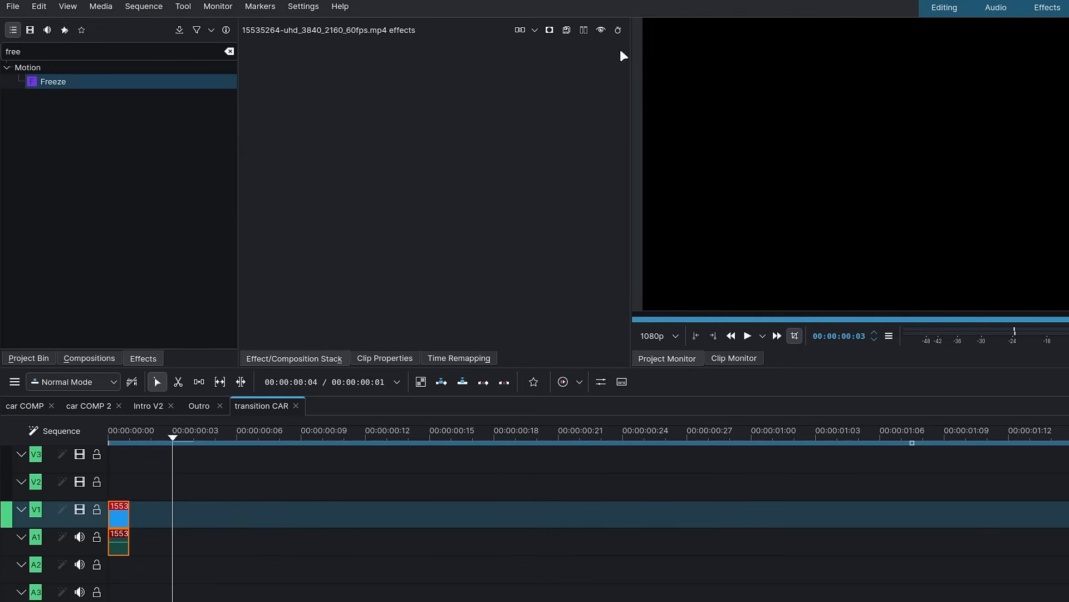
Return the playhead to the start and stretch the one-frame clip to 11 frames by slowing it to 9% speed
key(Left)
key(Left)
key(Left)
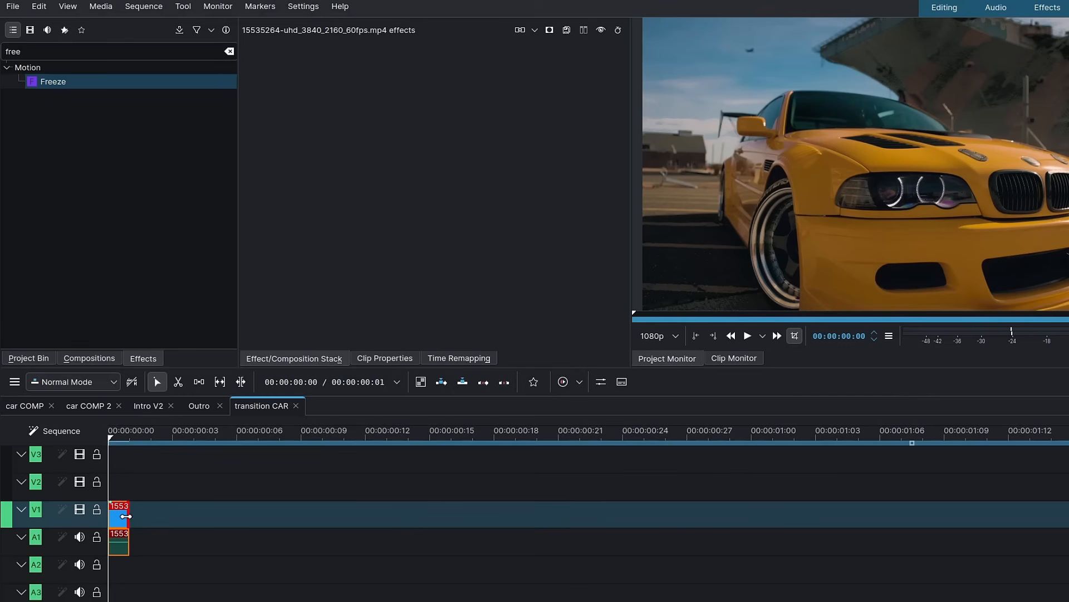
drag(127, 516, 344, 523)
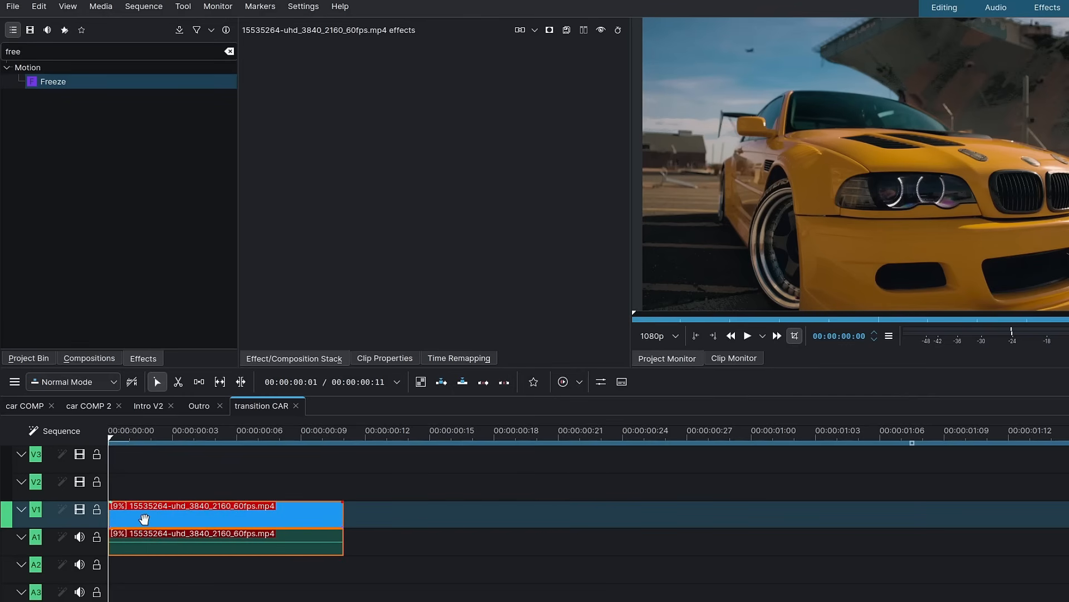
Play the slowed 11-frame car clip and step back and forth through its frames to check for motion
key(space)
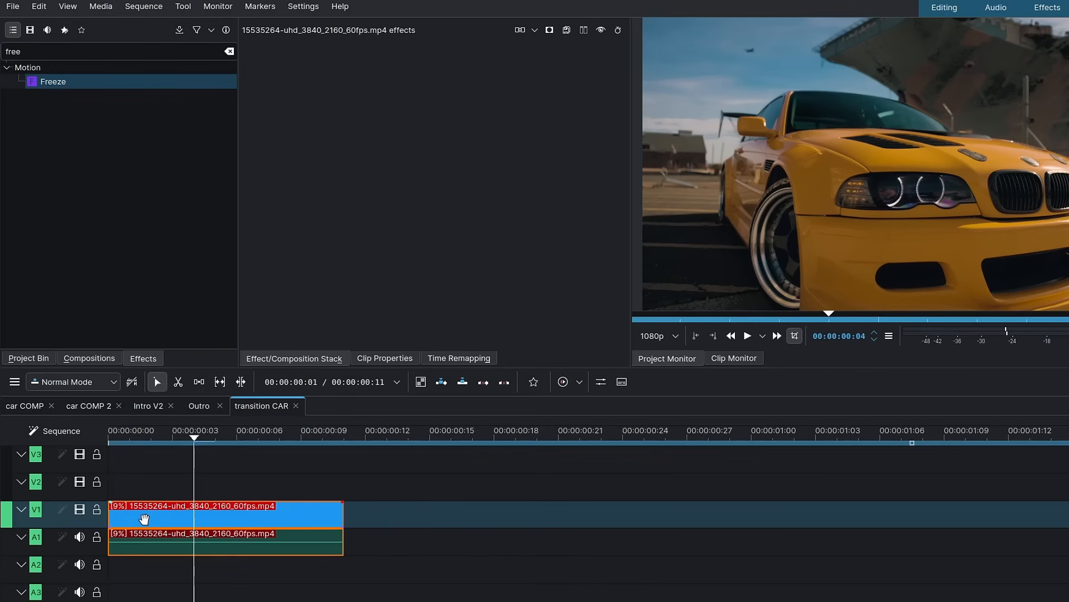
key(Left)
key(Left)
key(Right)
key(Left)
key(Right)
key(Left)
key(Right)
key(Left)
key(Right)
key(Left)
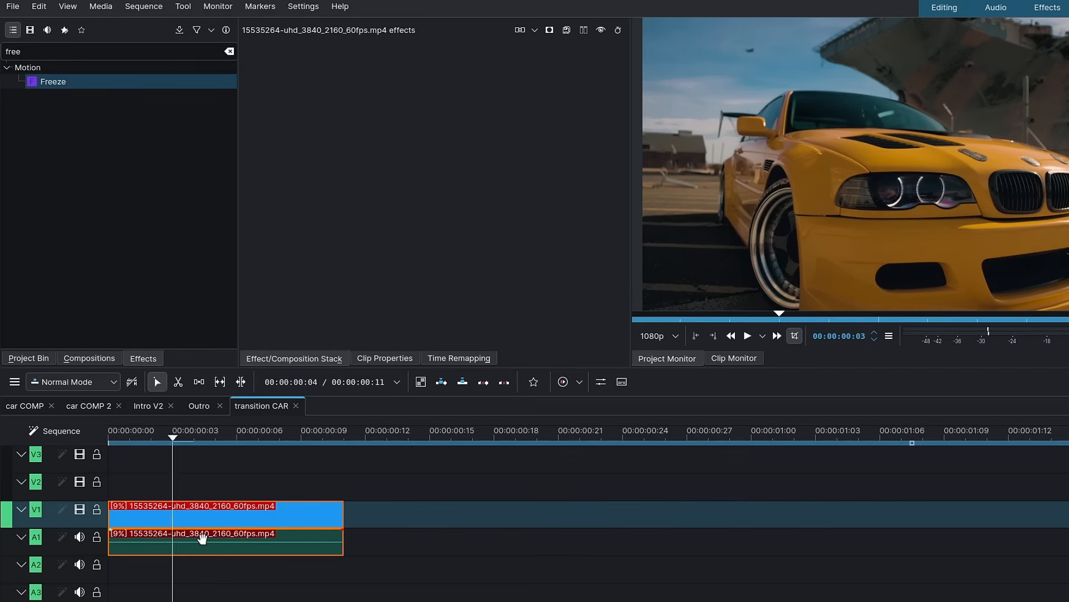
key(Left)
Re-stretch the slowed car clip to 10 frames at 2% speed and step through its frames
drag(342, 514, 314, 515)
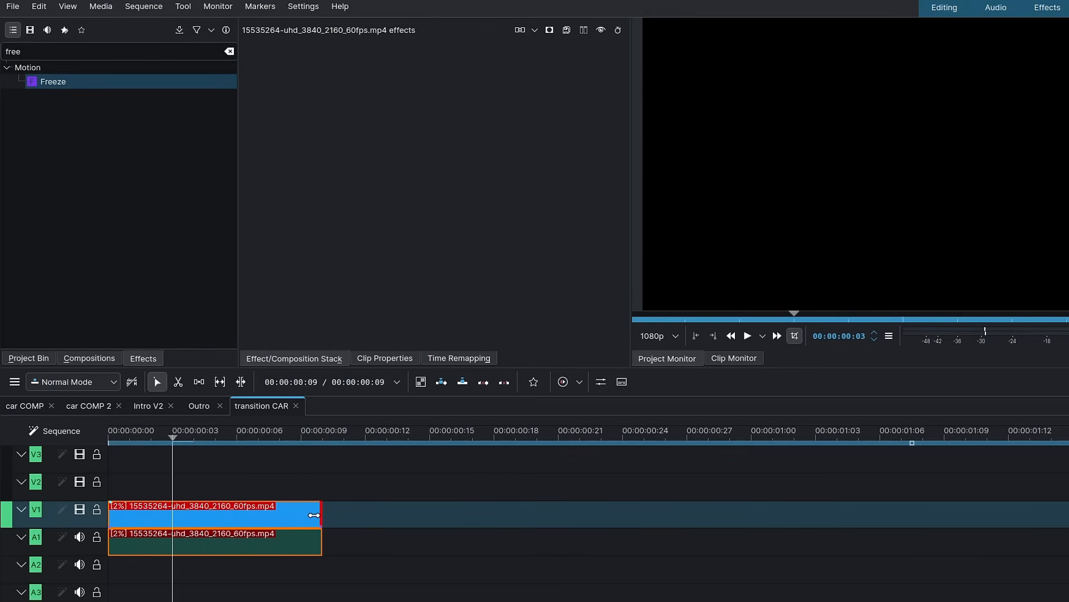
key(Right)
key(Right)
key(Right)
key(Right)
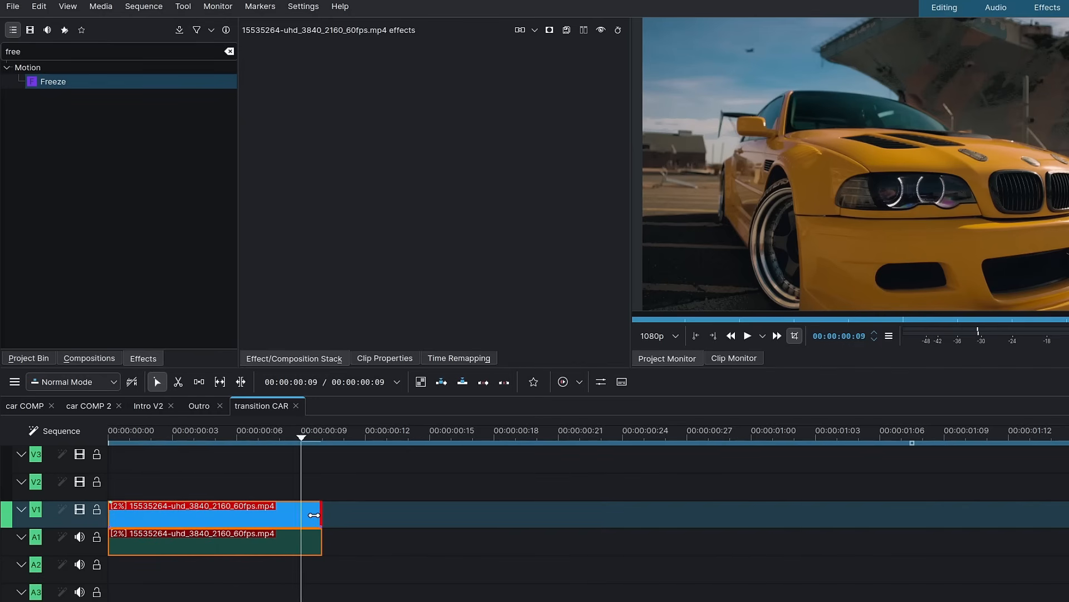
key(Left)
key(Left)
key(Left)
key(Left)
key(Left)
key(Left)
key(Left)
key(Right)
key(Right)
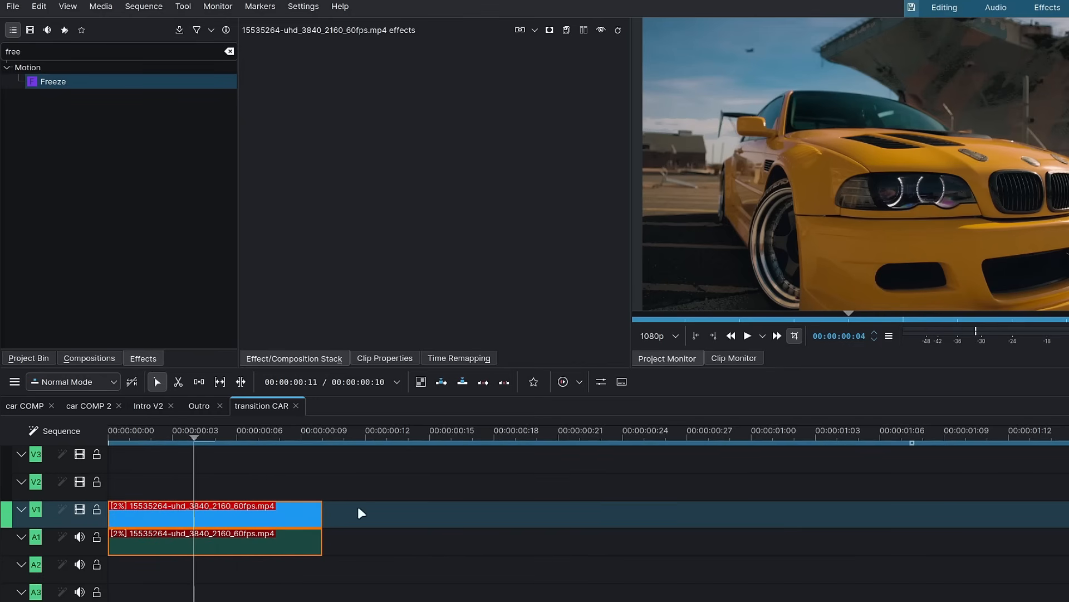
Check the extracted car frame in the project bin and return to the effects list
drag(38, 366, 36, 366)
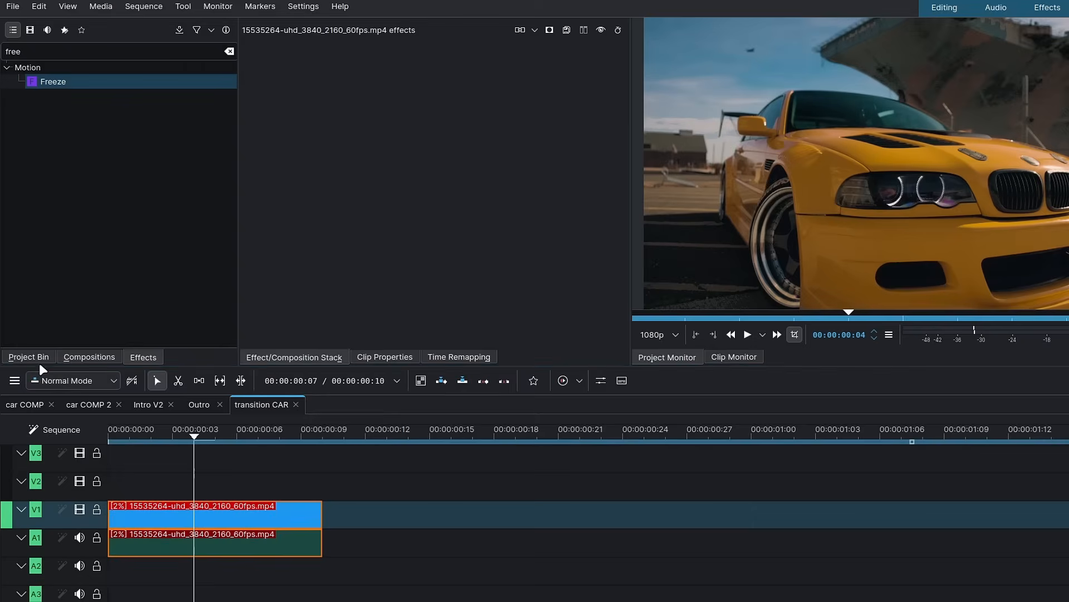
click(42, 358)
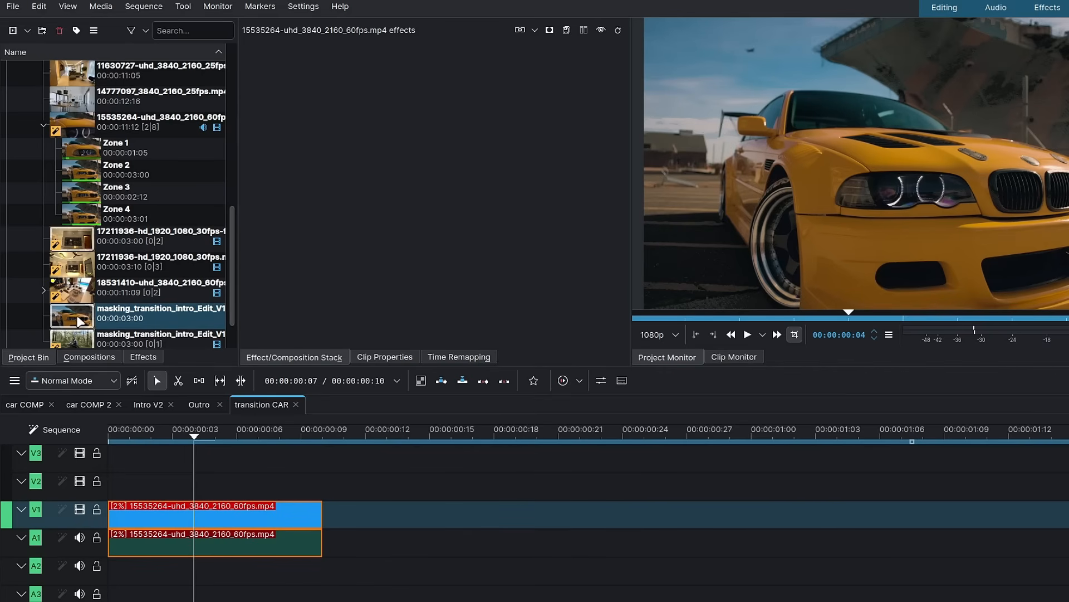
drag(109, 431, 129, 431)
click(142, 357)
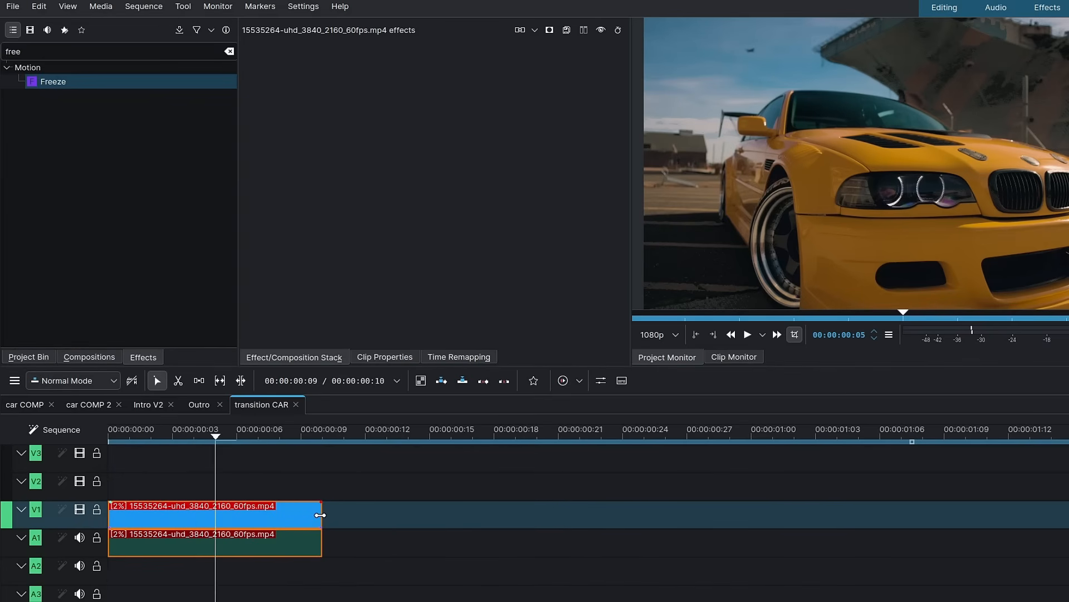
Undo the speed stretches, the one-frame trim and the removal of the Freeze effect on the car clip
key(ctrl+z)
key(ctrl+z)
key(ctrl+z)
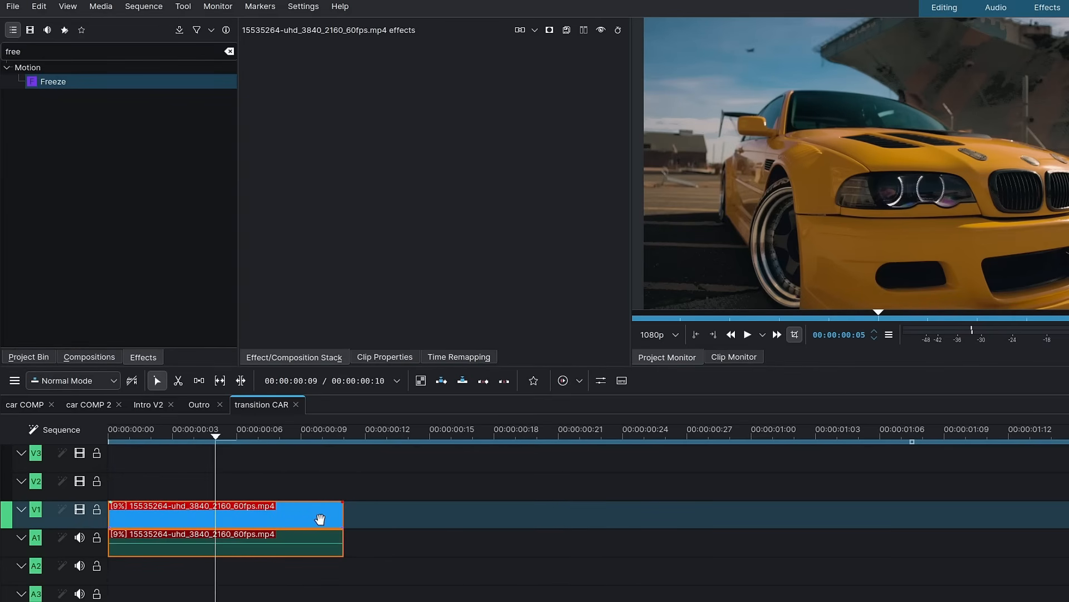
key(ctrl+z)
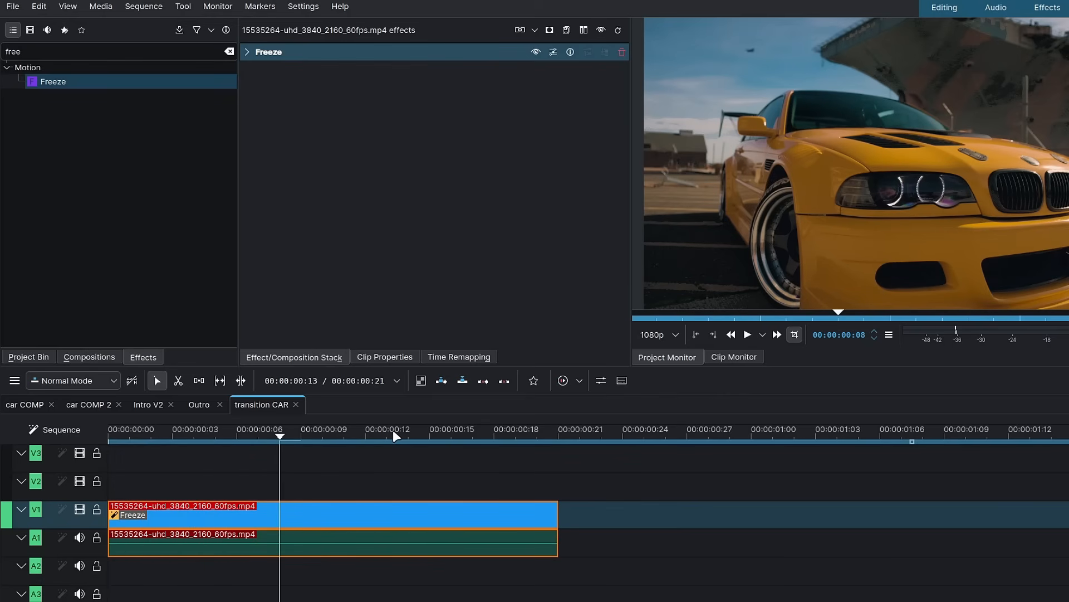
Trim the frozen car clip to 14 frames and delete only its audio part
click(377, 433)
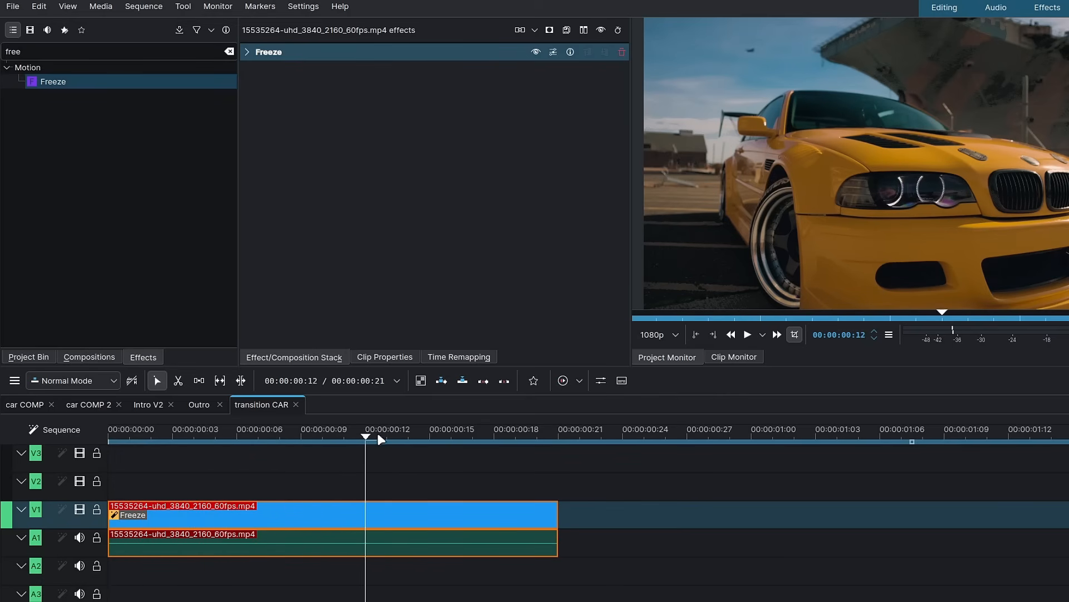
drag(379, 434, 409, 439)
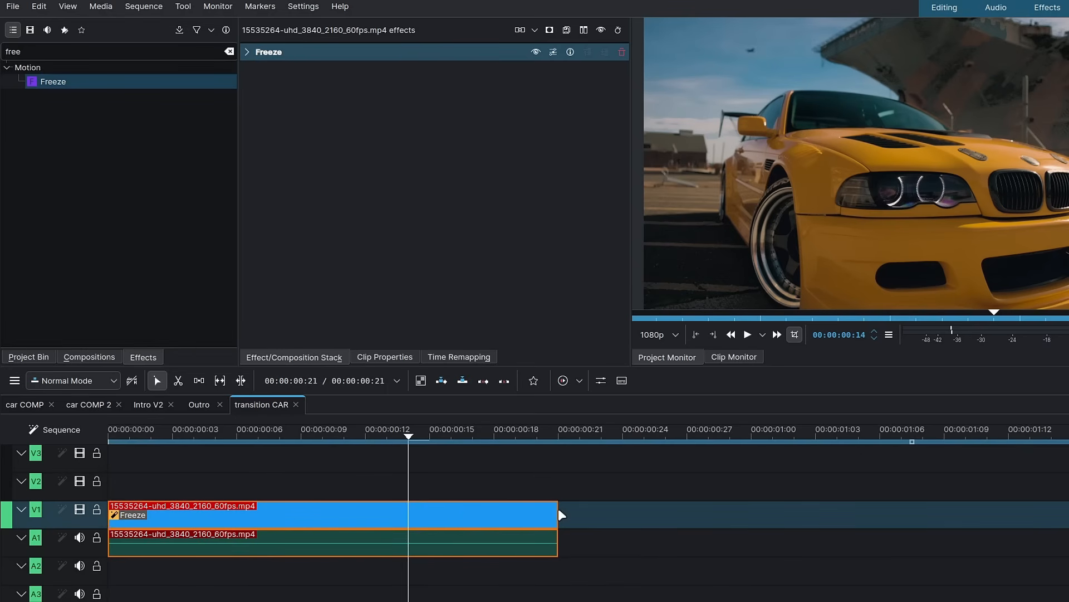
drag(558, 510, 408, 510)
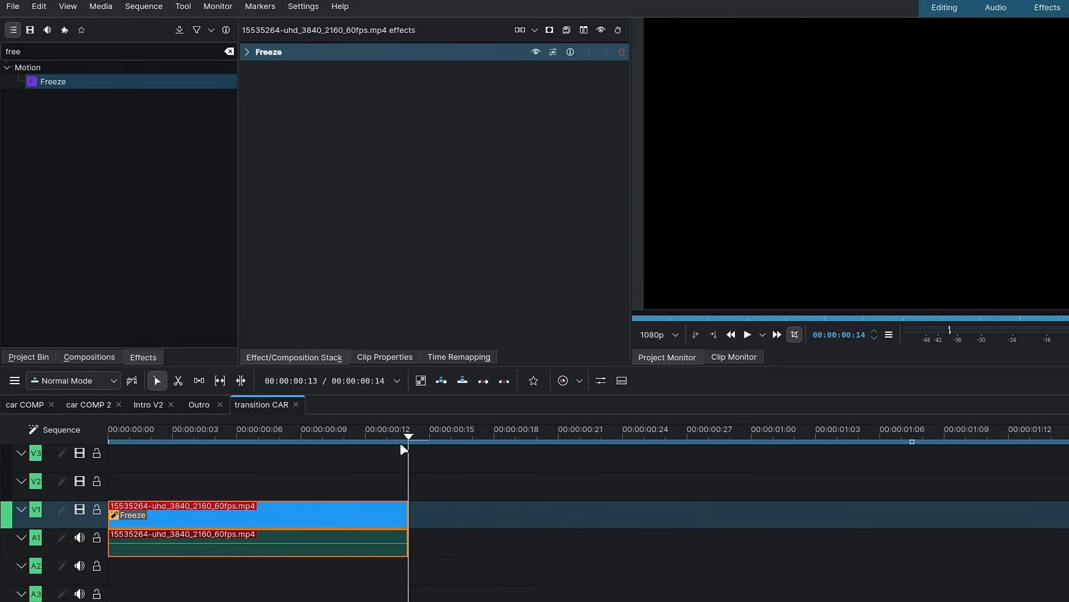
key(Left)
key(Left)
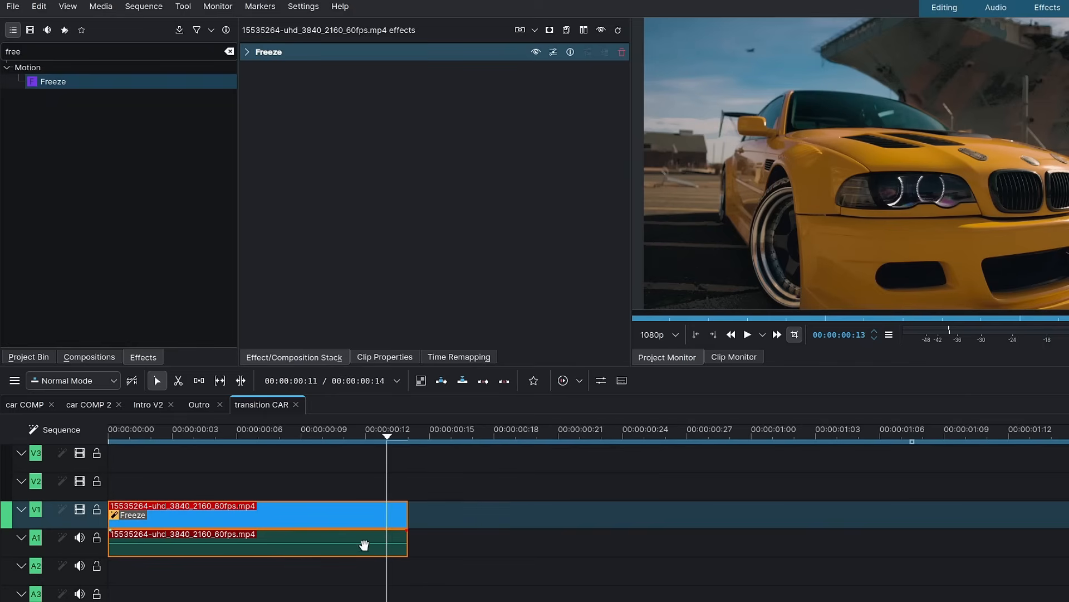
alt+click(355, 540)
key(Delete)
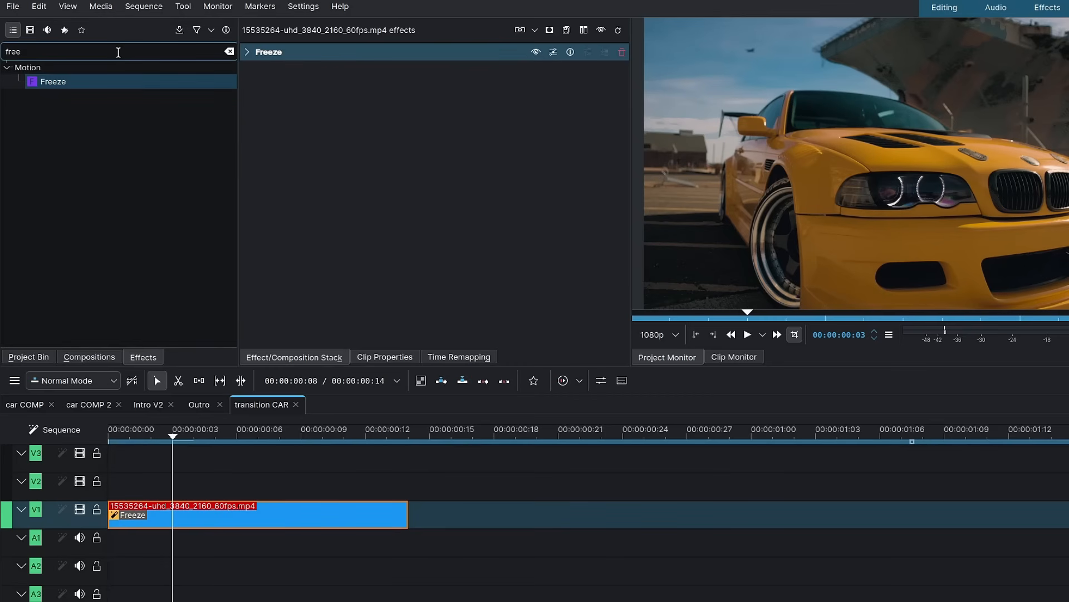
Search the effects for "roto" and add the Rotoscoping effect to the frozen car clip
double_click(118, 51)
text(roto)
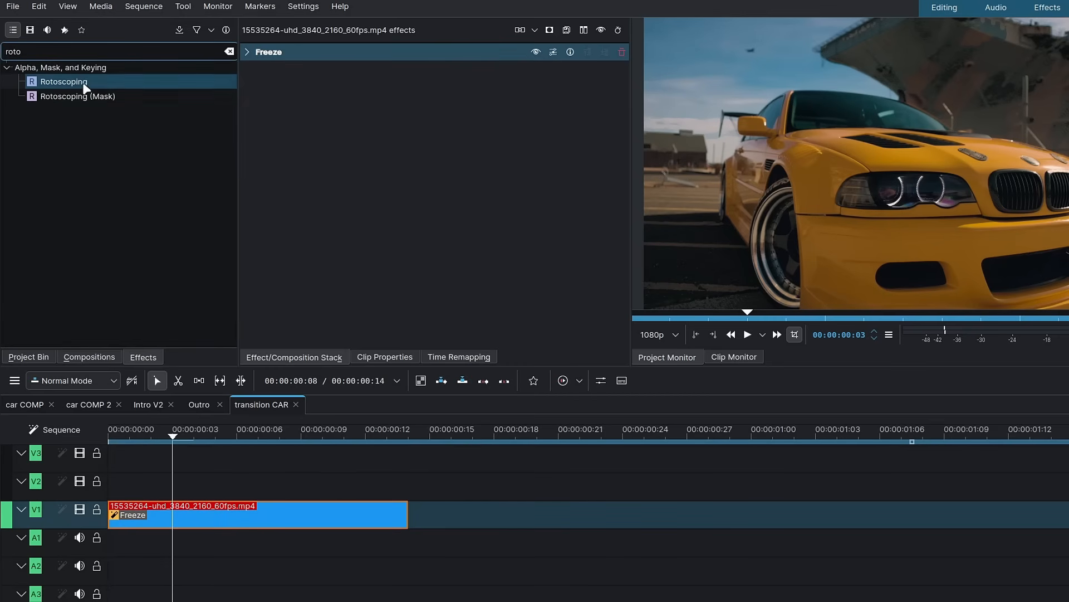
drag(84, 82, 374, 133)
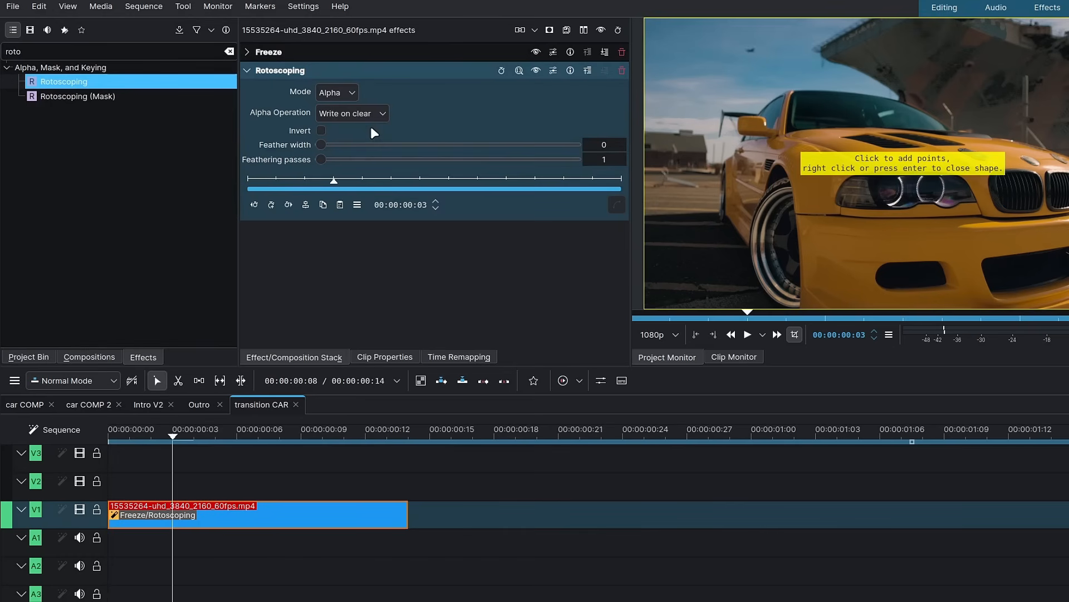
Outline the car's large front headlight with a closed rotoscoping shape and set the Alpha Operation to Add
click(977, 201)
click(948, 172)
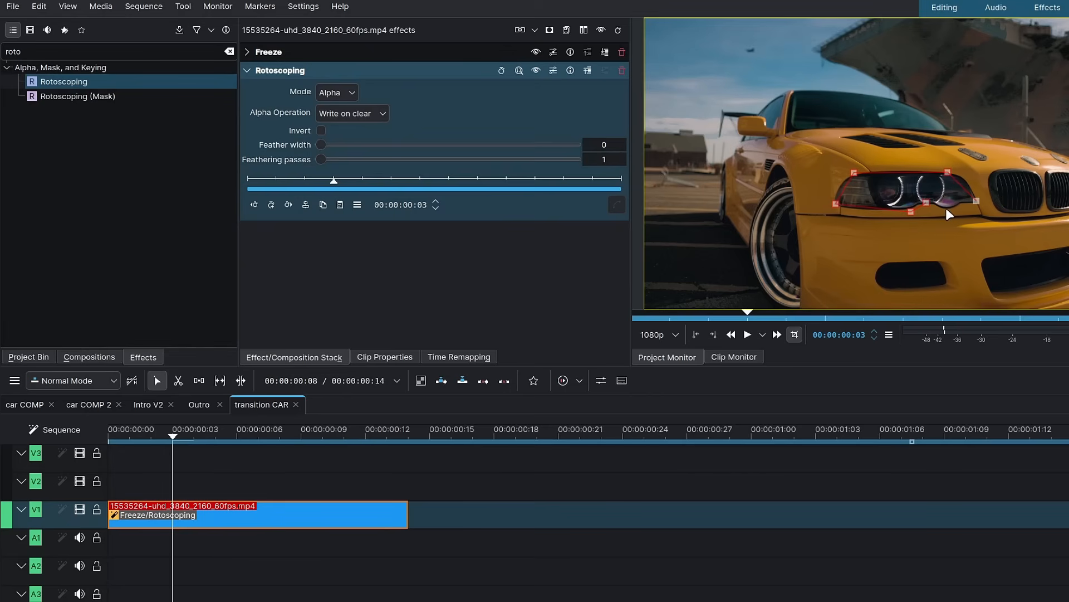
right_click(968, 222)
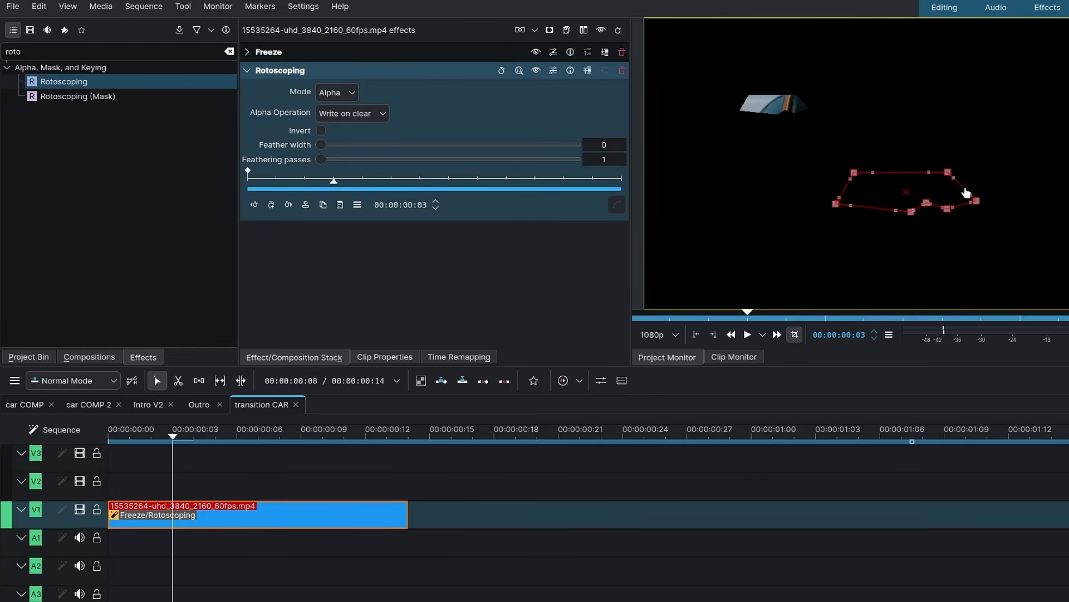
click(342, 113)
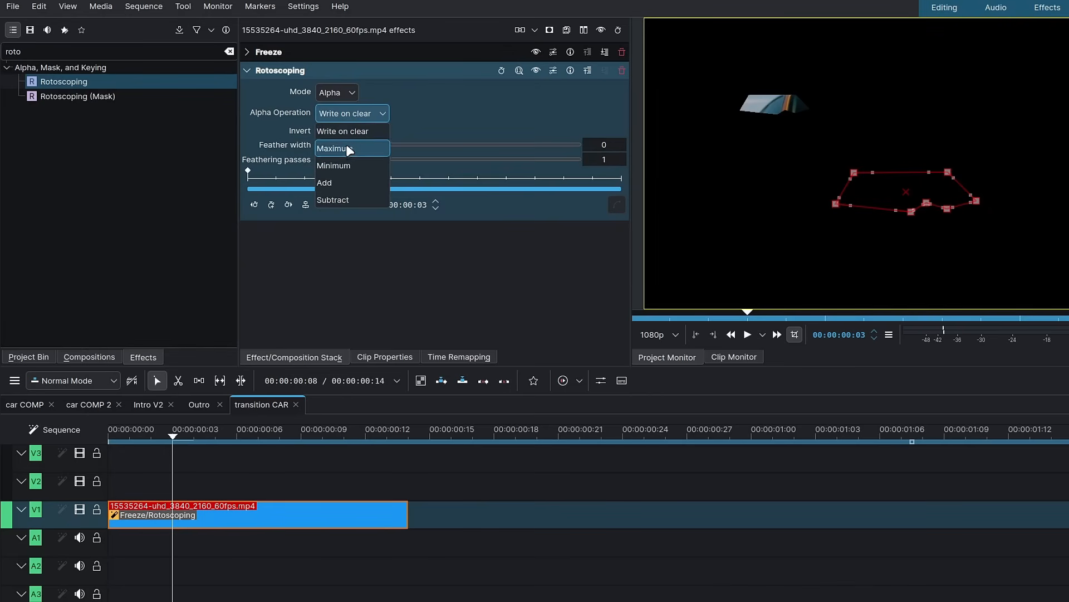
click(348, 176)
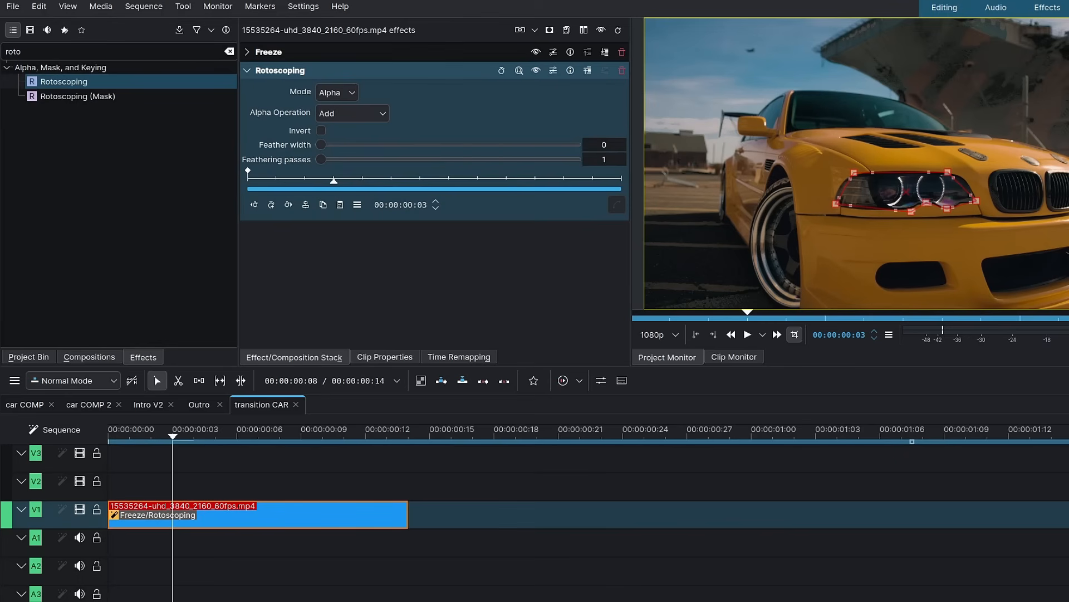
Refine the headlight shape's points and curve handles to follow the lamp's contour, and collapse the Rotoscoping effect
scroll(903, 163, up, 1)
scroll(769, 176, up, 2)
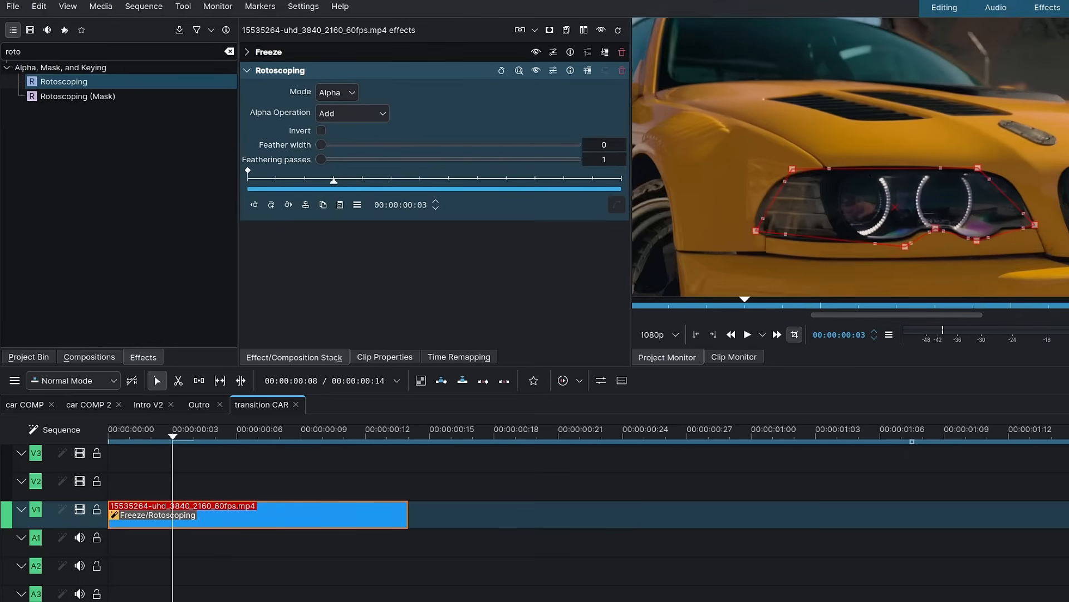
drag(768, 172, 790, 167)
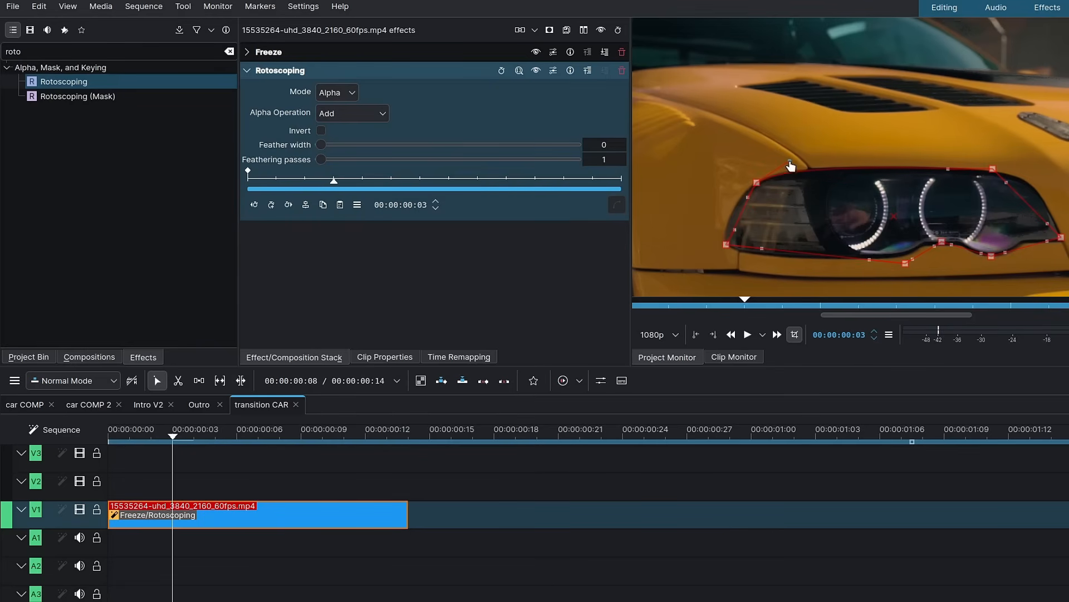
drag(748, 197, 738, 198)
drag(1006, 182, 1058, 185)
drag(735, 228, 723, 229)
drag(762, 249, 751, 257)
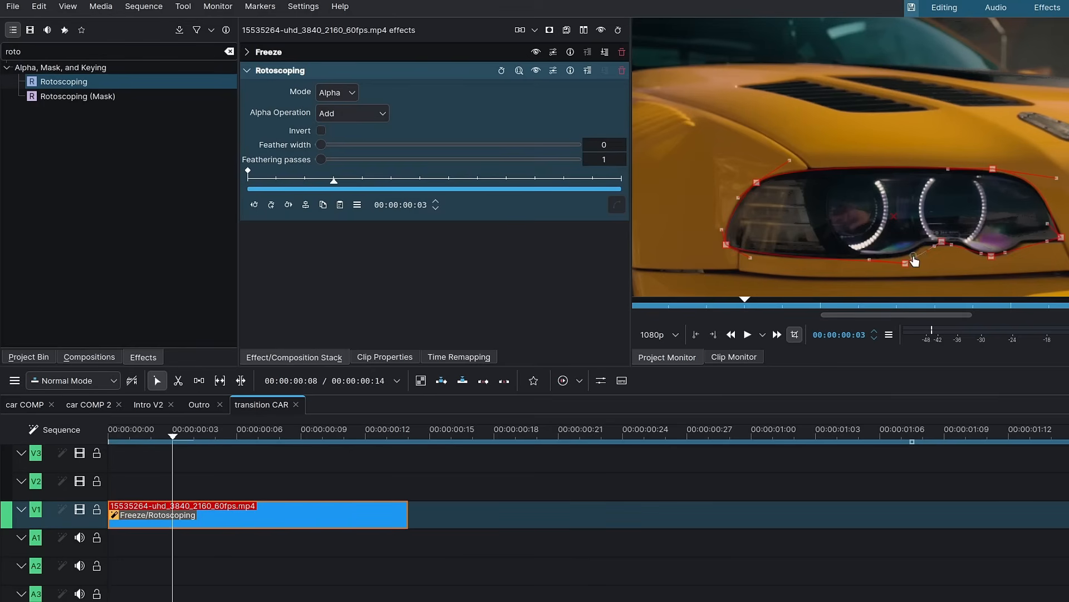
click(251, 69)
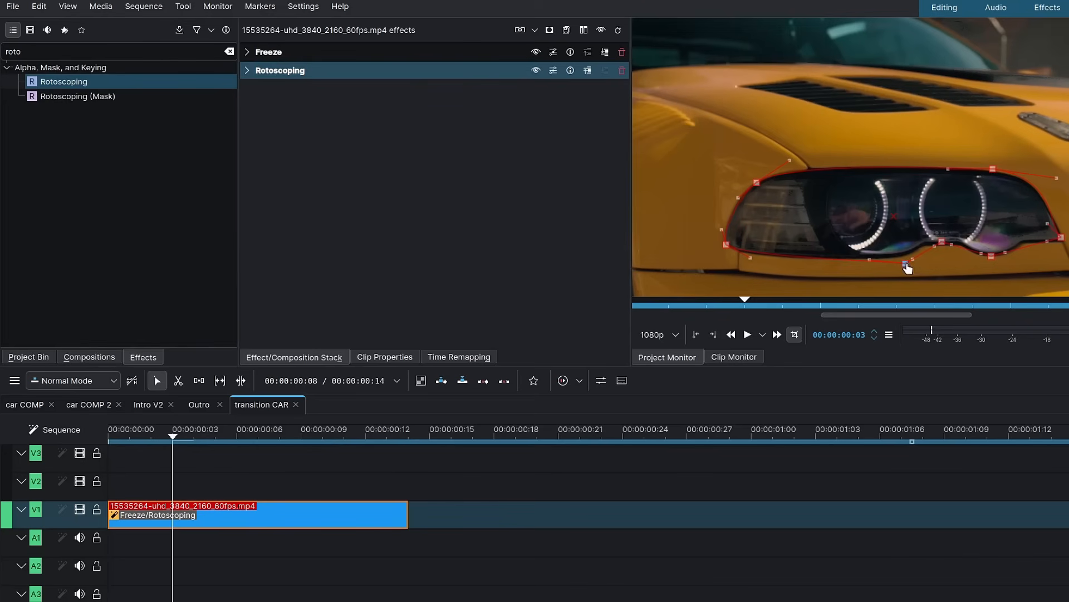
drag(906, 264, 901, 257)
Disable the Rotoscoping and Freeze effects and shorten the car clip to one frame
click(535, 70)
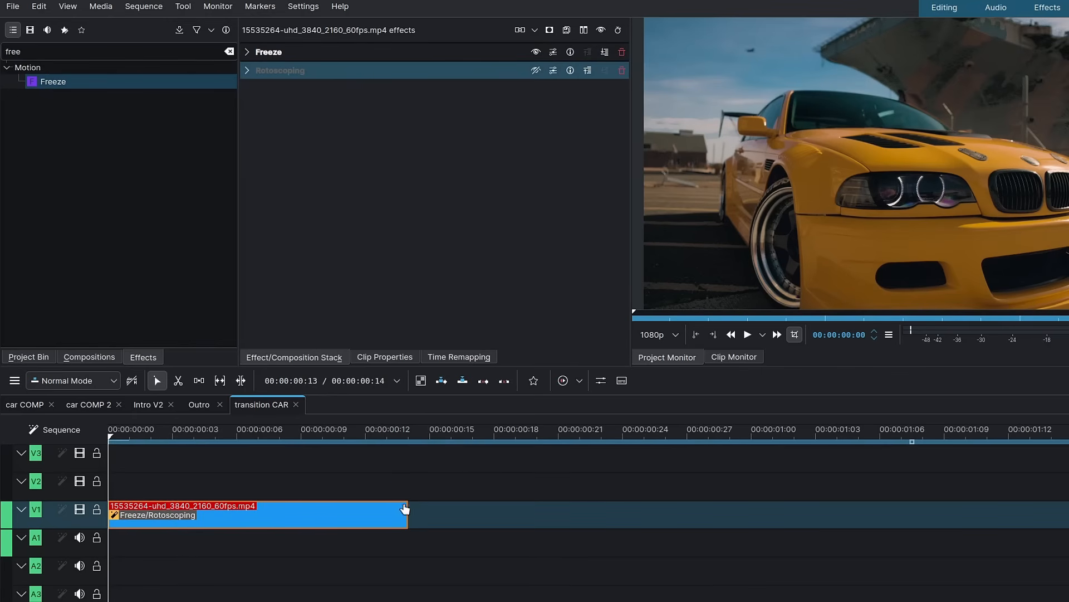
key(Down)
drag(404, 515, 133, 512)
key(Left)
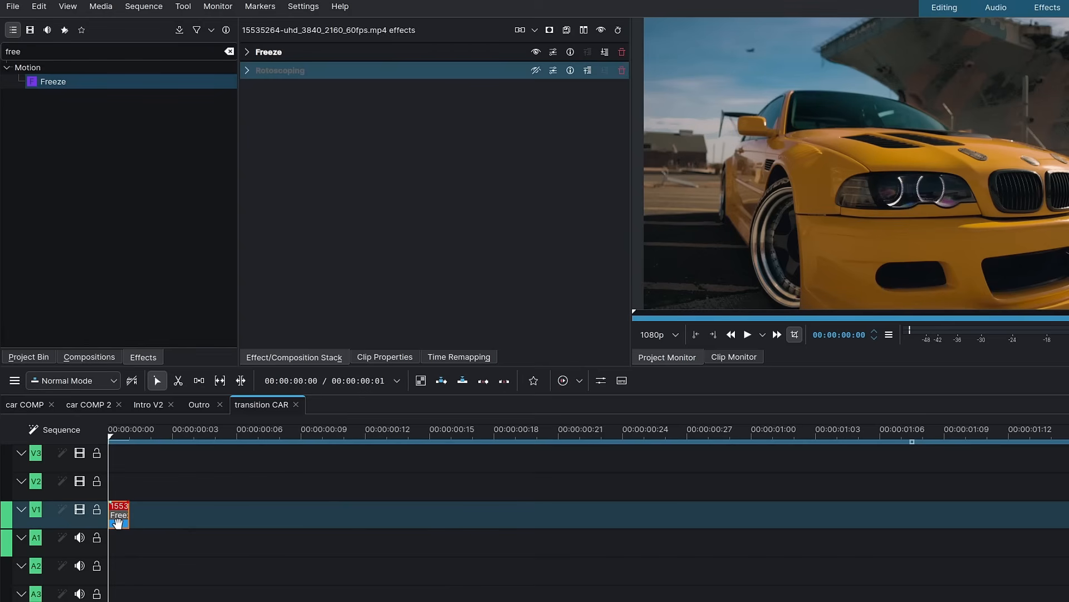
click(535, 52)
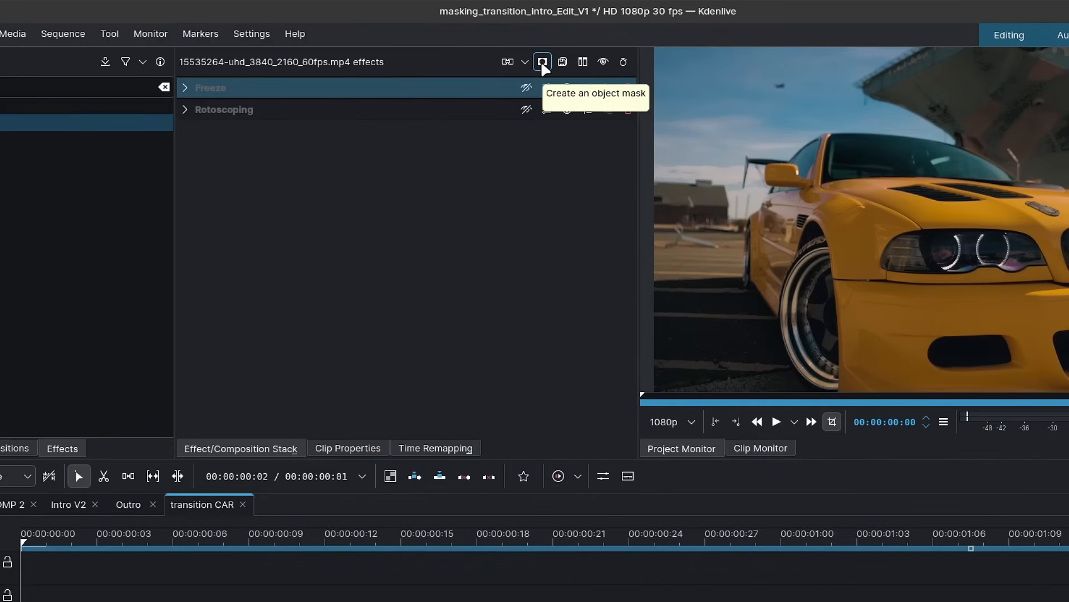
Start a new object mask for the car clip and mark the large headlight with two include points
click(541, 63)
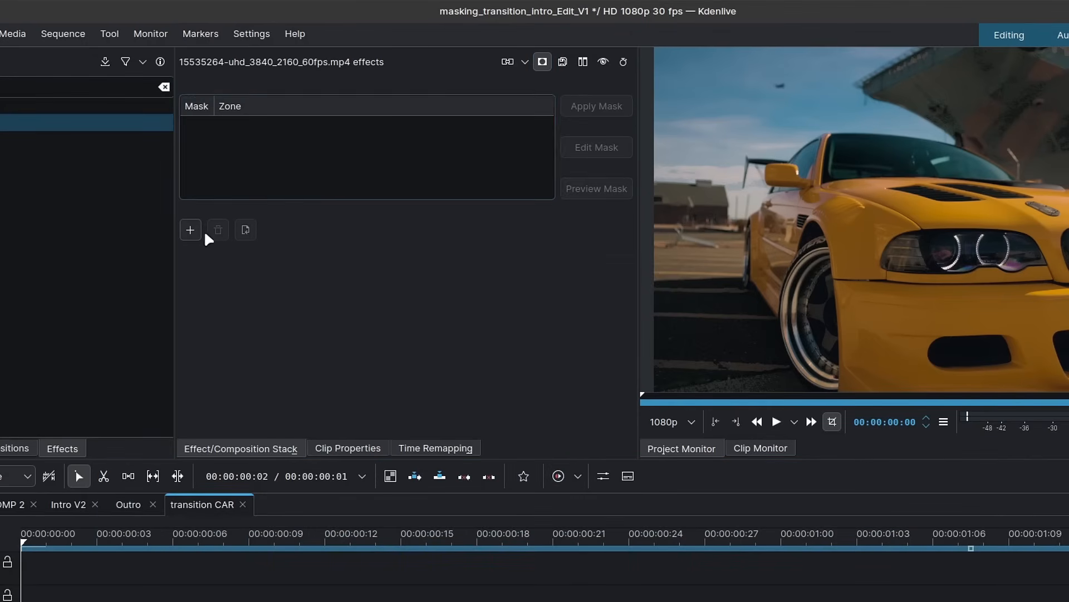
click(190, 230)
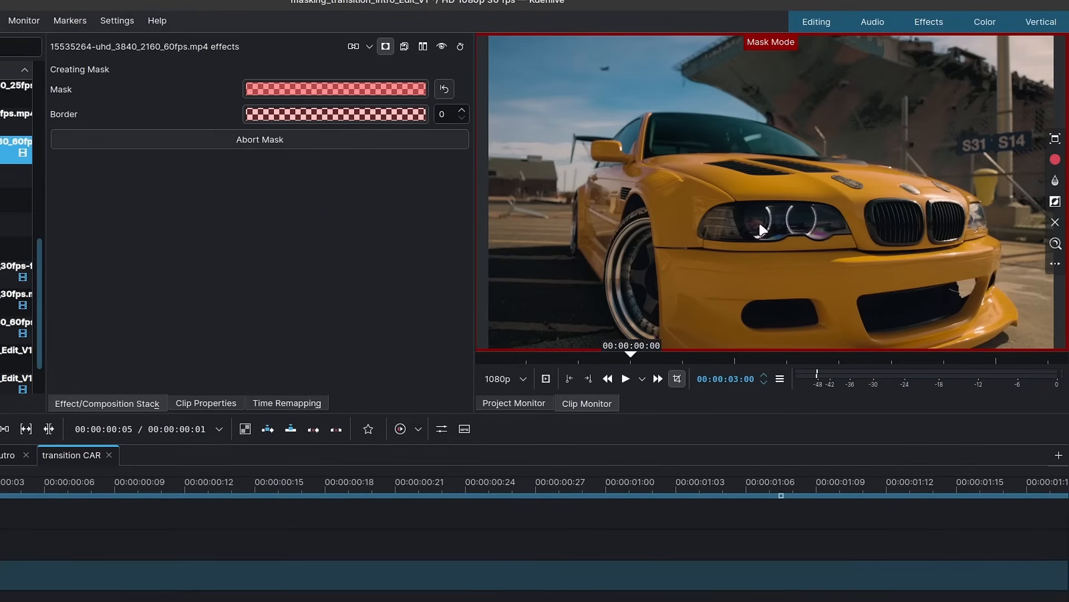
click(780, 223)
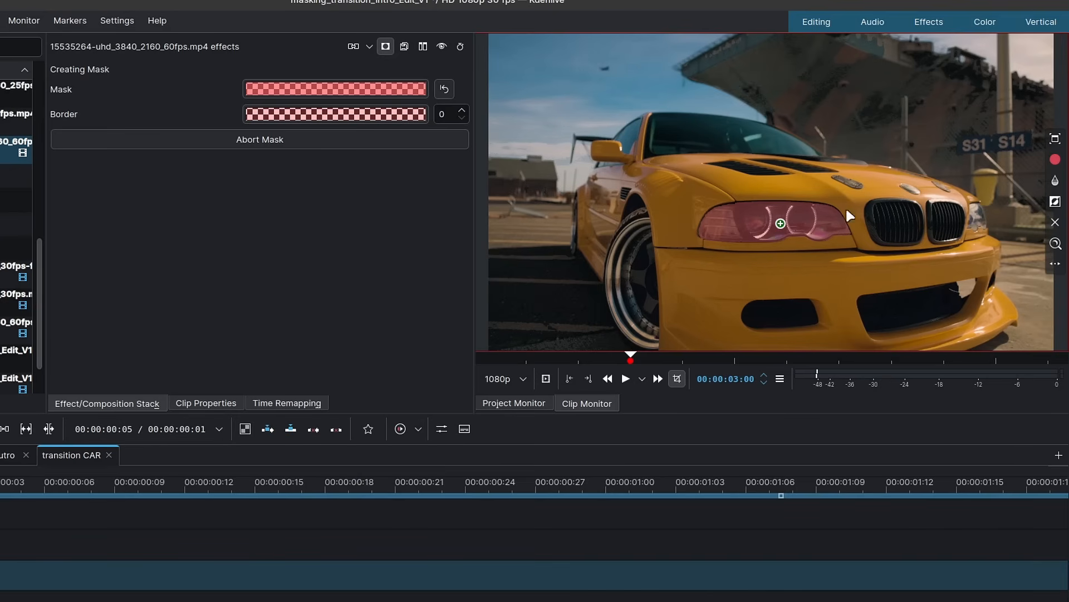
click(738, 223)
drag(736, 225, 719, 231)
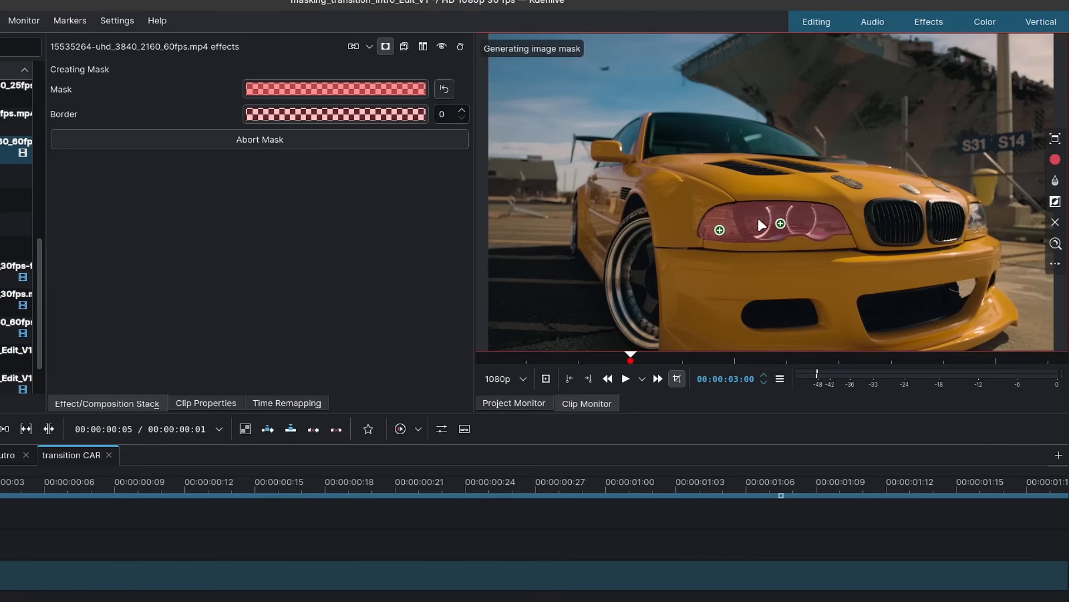
Add exclude points on the hood above the headlight and beside the grille, and spread the two include points across the headlight
shift+click(919, 222)
shift+click(776, 189)
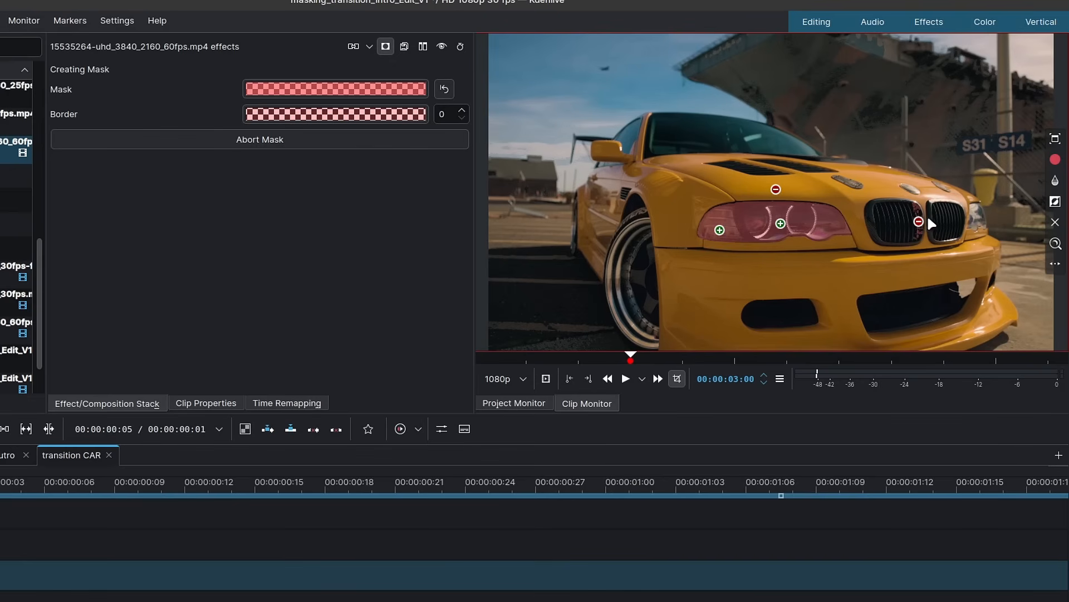
drag(920, 222, 865, 221)
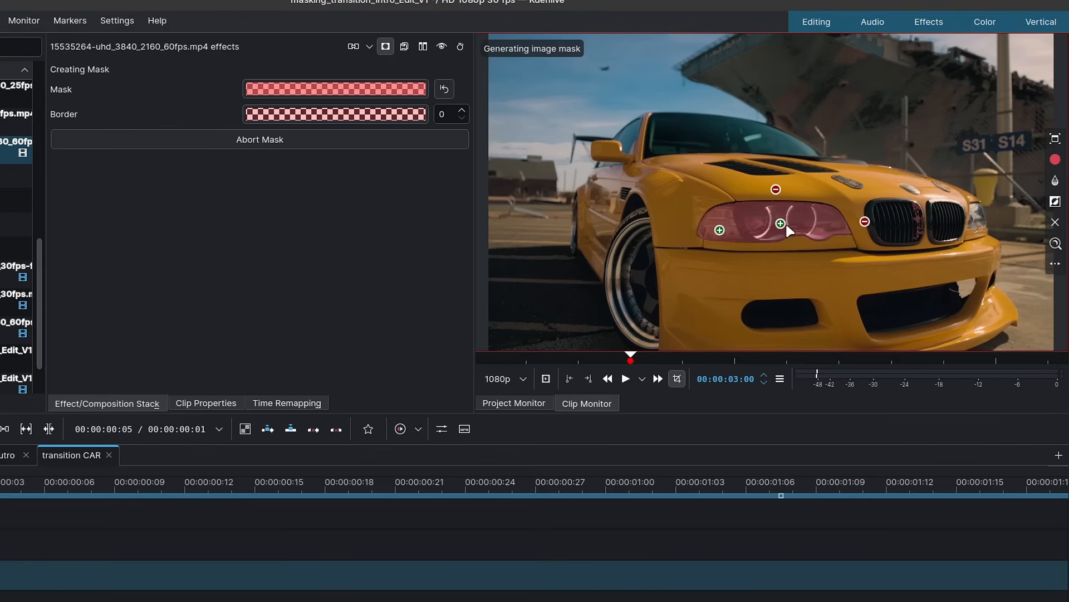
drag(781, 224, 804, 227)
drag(719, 233, 709, 225)
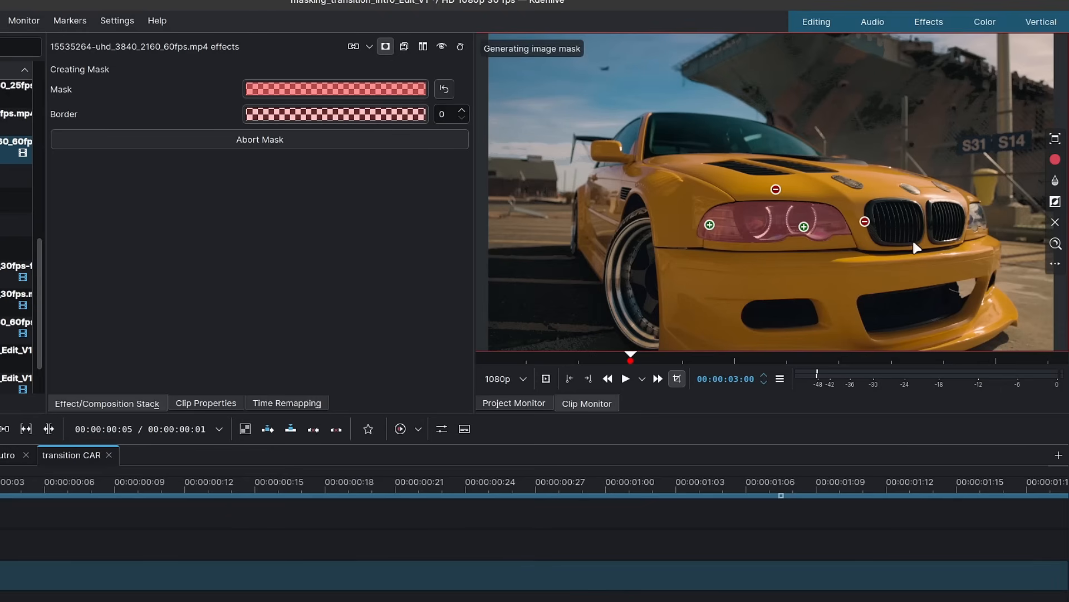
Generate the headlight object mask, apply mask 1 to the car clip, and collapse its Shape Alpha effect
click(1056, 160)
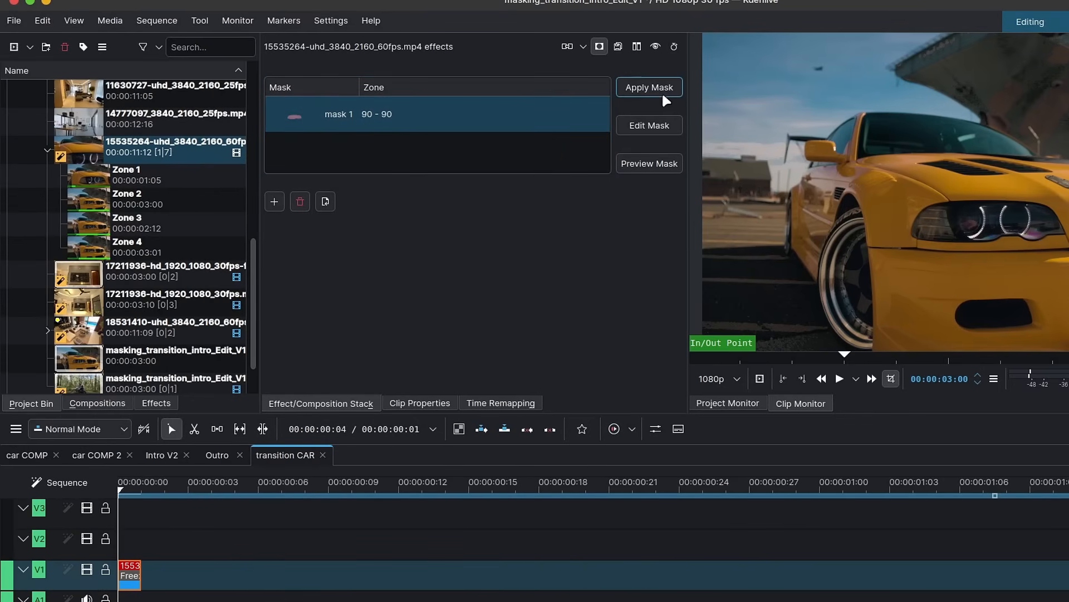
click(662, 96)
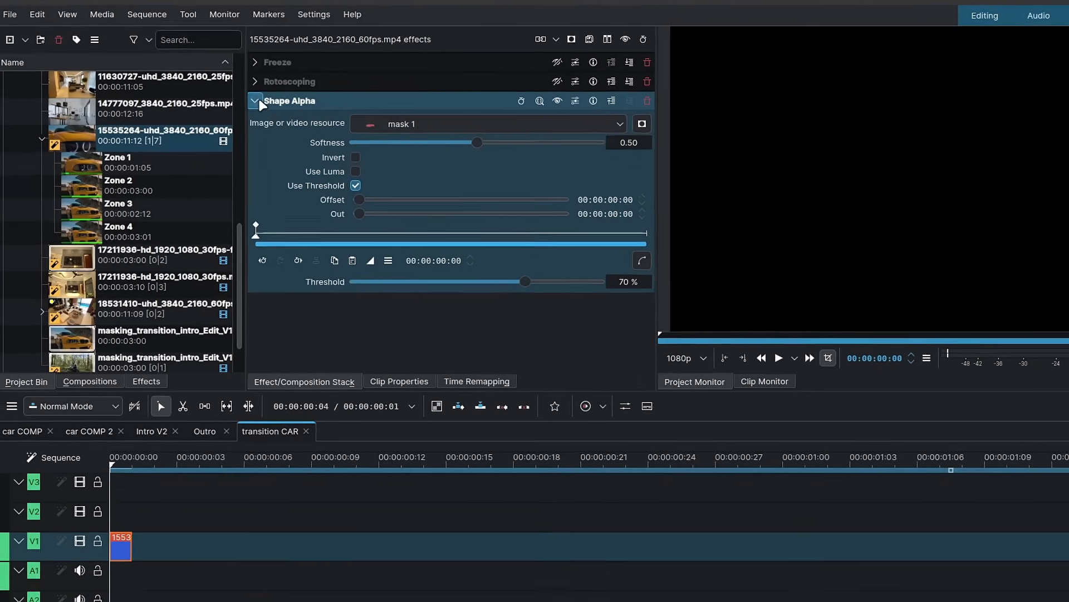
click(269, 111)
Extend the one-frame car clip on V1 to 14 frames and scrub through it to check the mask
key(Right)
drag(120, 515, 400, 515)
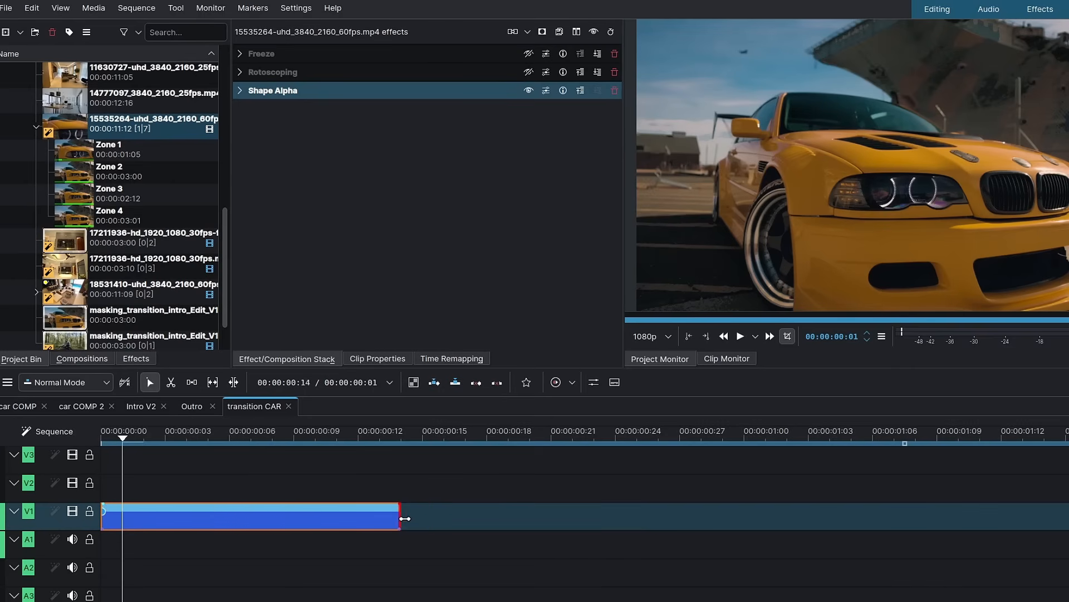
drag(365, 437, 315, 437)
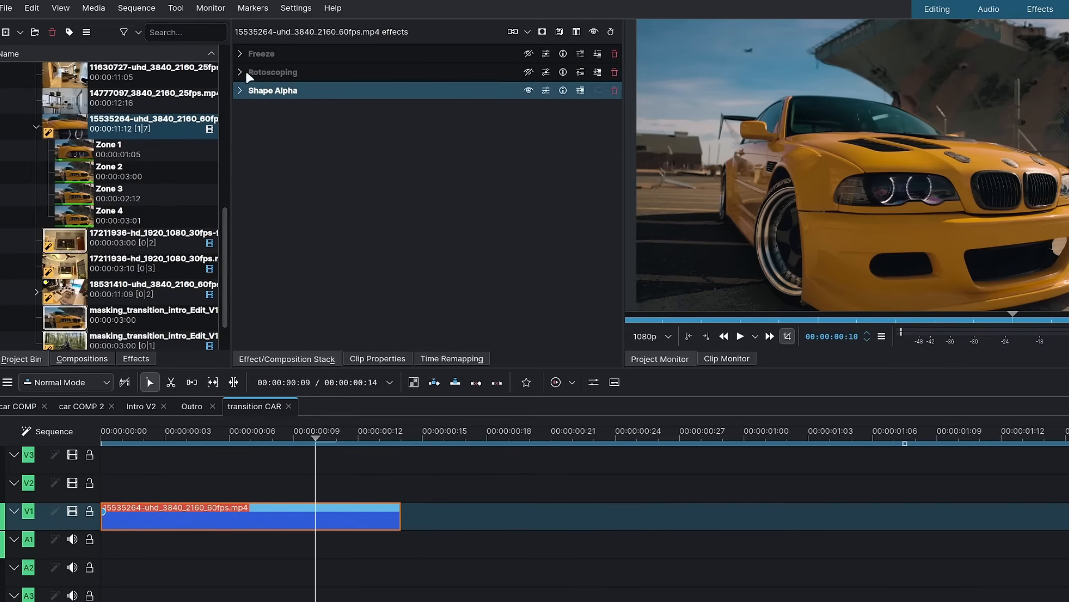
Enable the car clip's Freeze effect and set it to freeze at 00:00:00:00
click(529, 54)
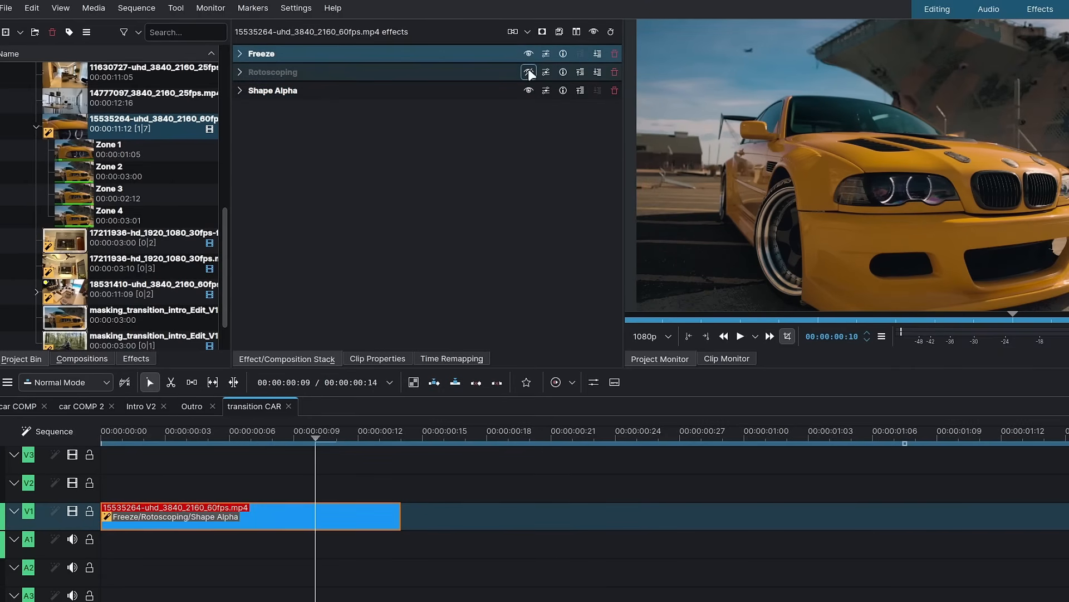
click(239, 53)
drag(371, 74, 254, 67)
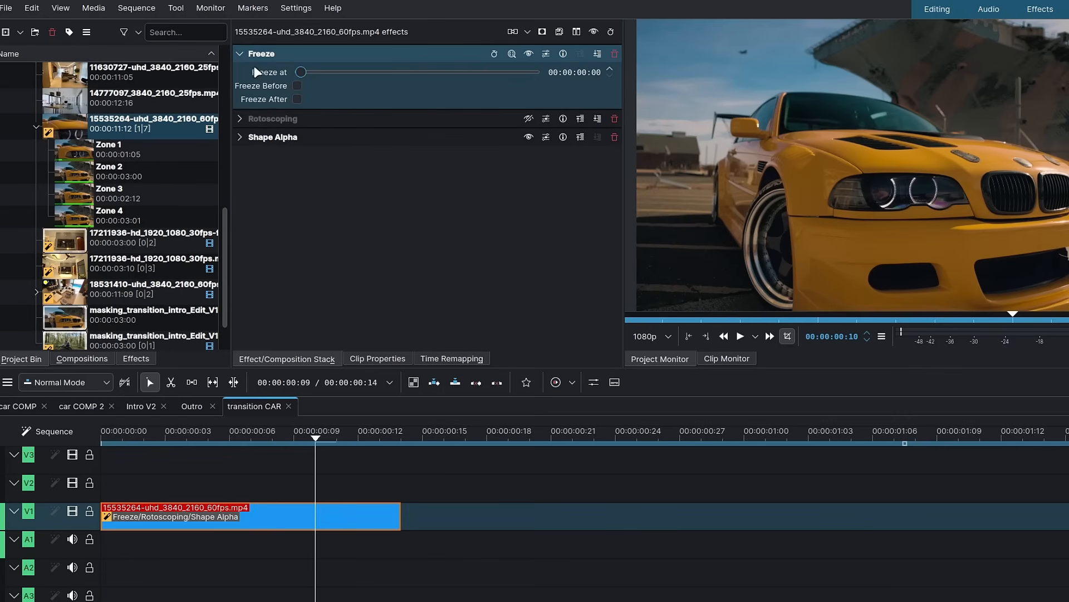
drag(188, 436, 101, 432)
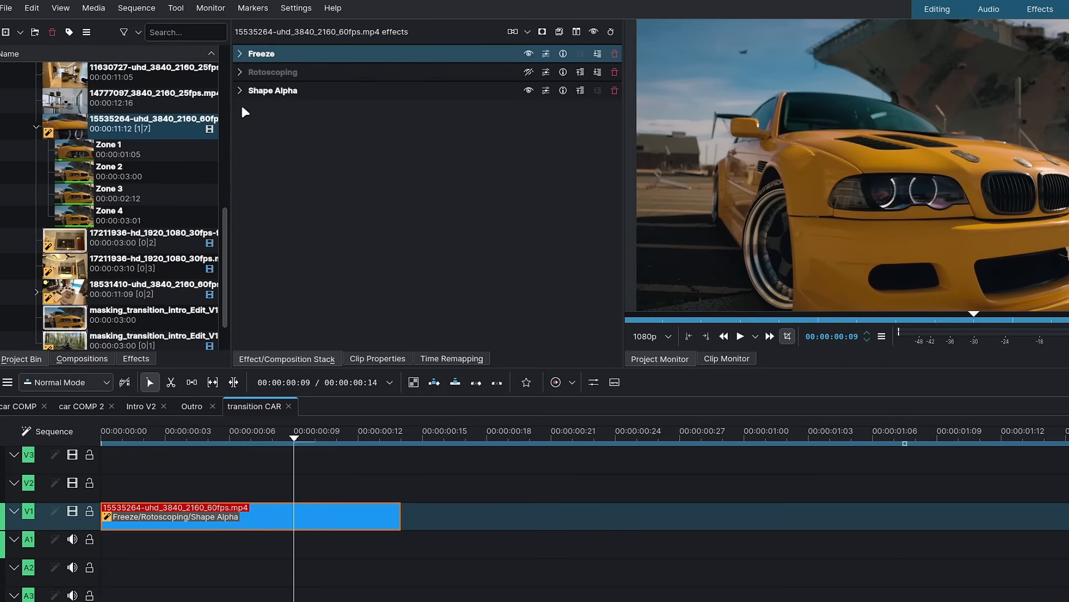
Set the Shape Alpha effect's Out value to 00:00:00:00, scrub to check the mask, and collapse the effect
click(241, 93)
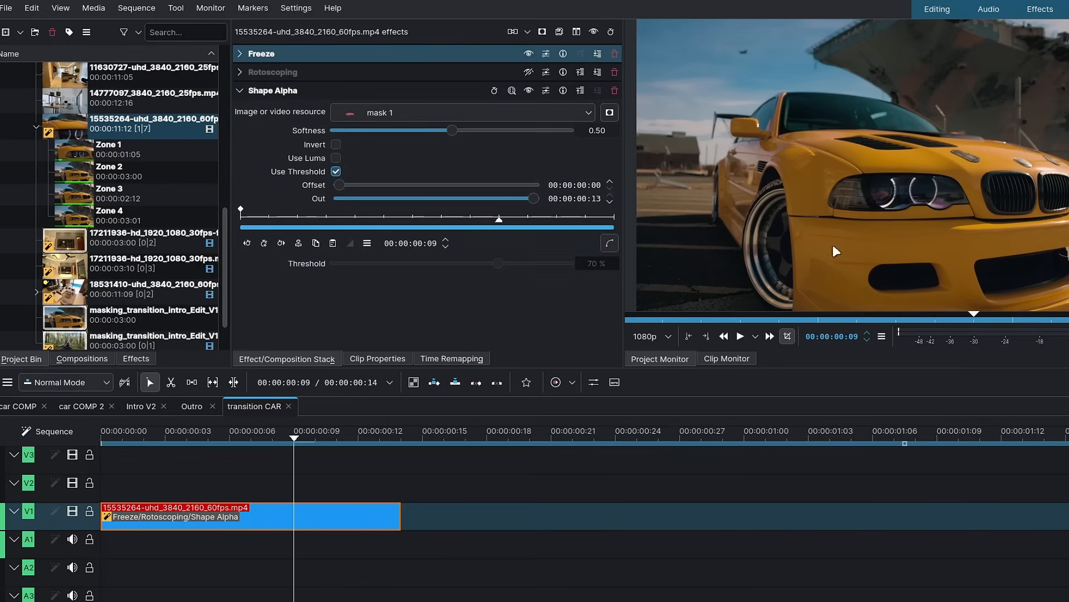
drag(162, 440, 101, 439)
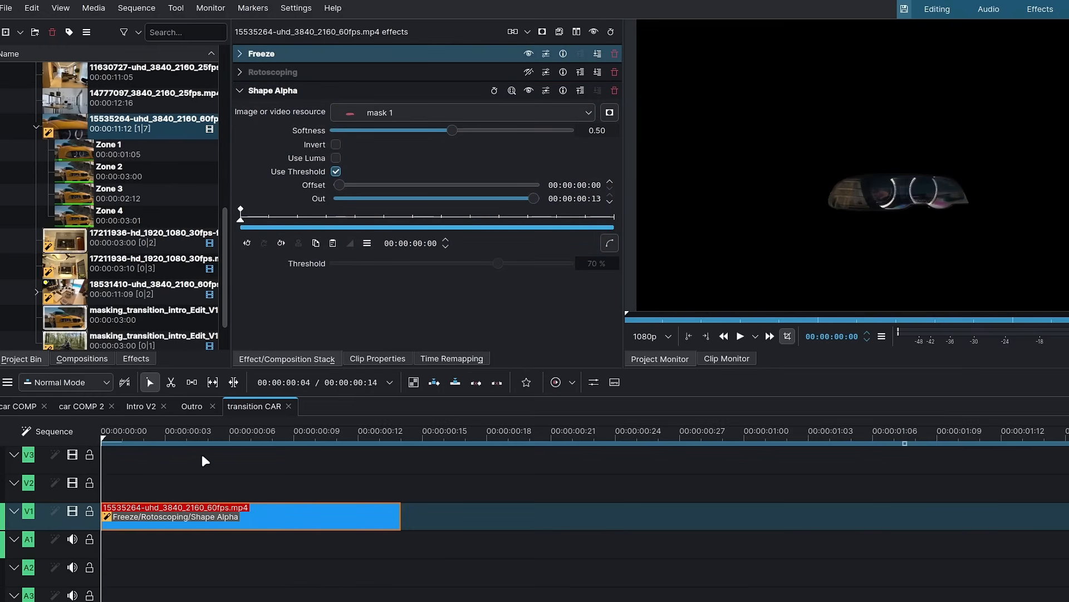
key(Right)
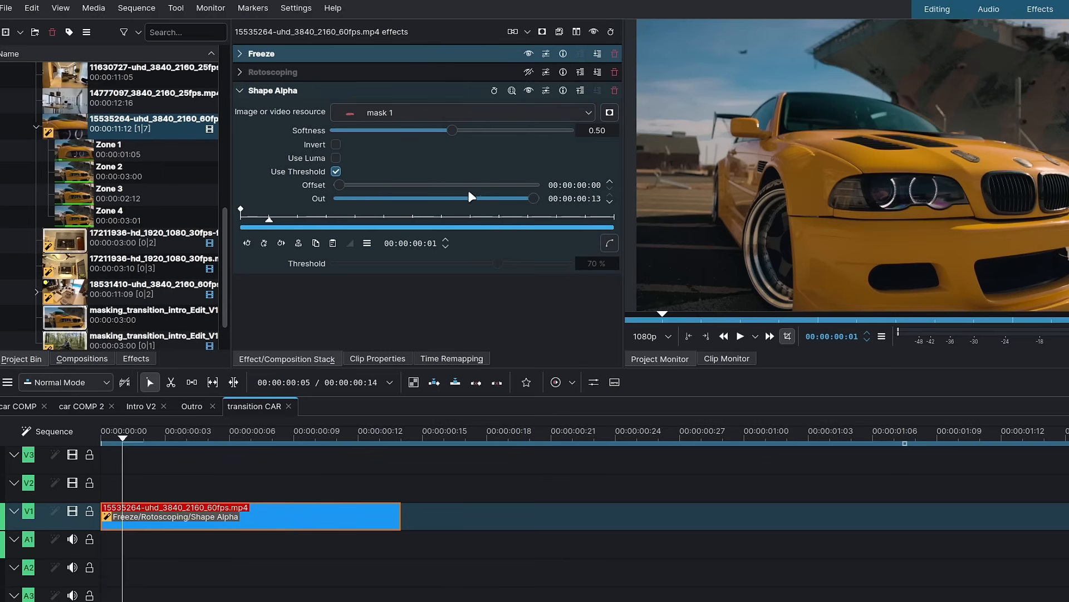
drag(533, 198, 335, 196)
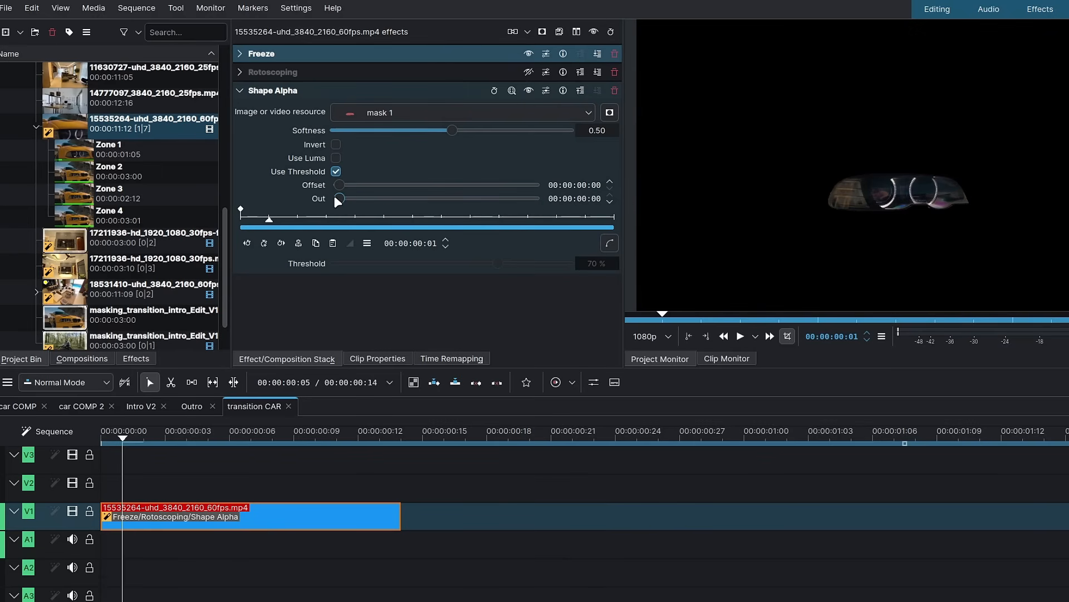
drag(184, 436, 322, 440)
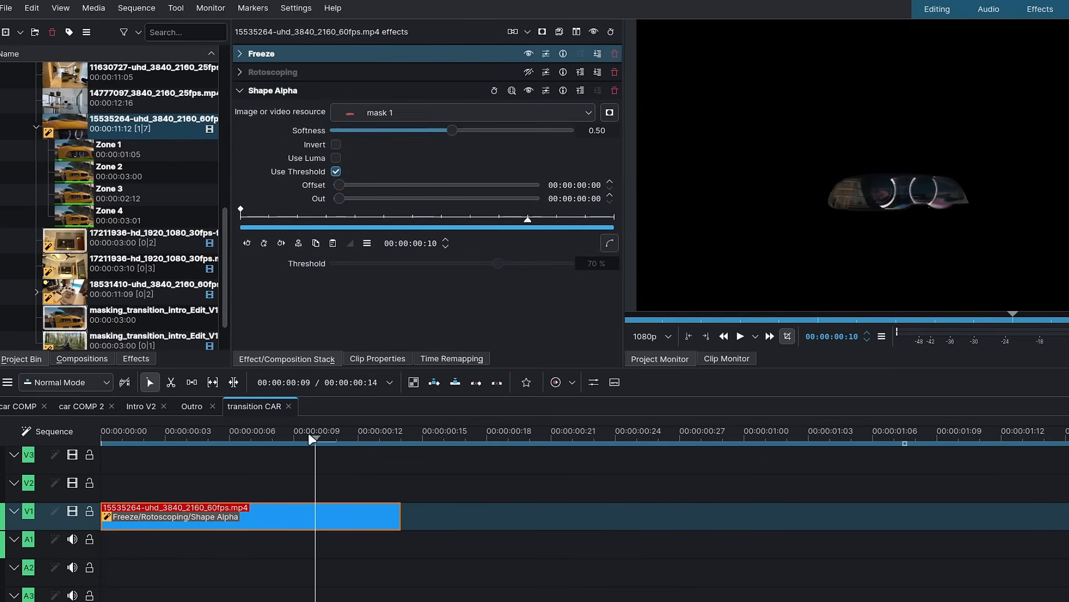
click(246, 92)
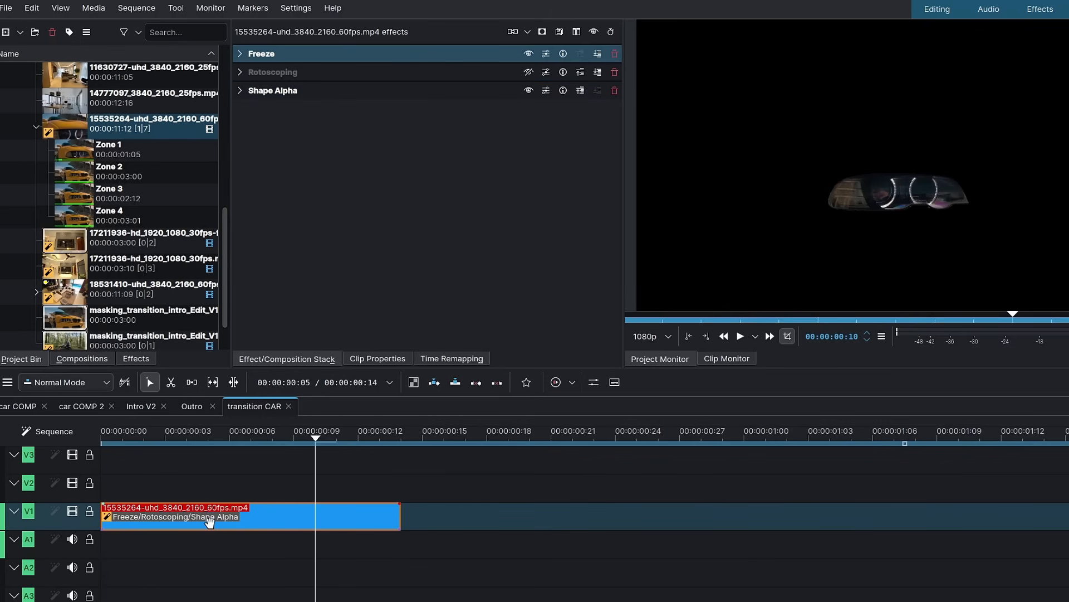
Paste a copy of the masked car clip at the start of track V2
key(Home)
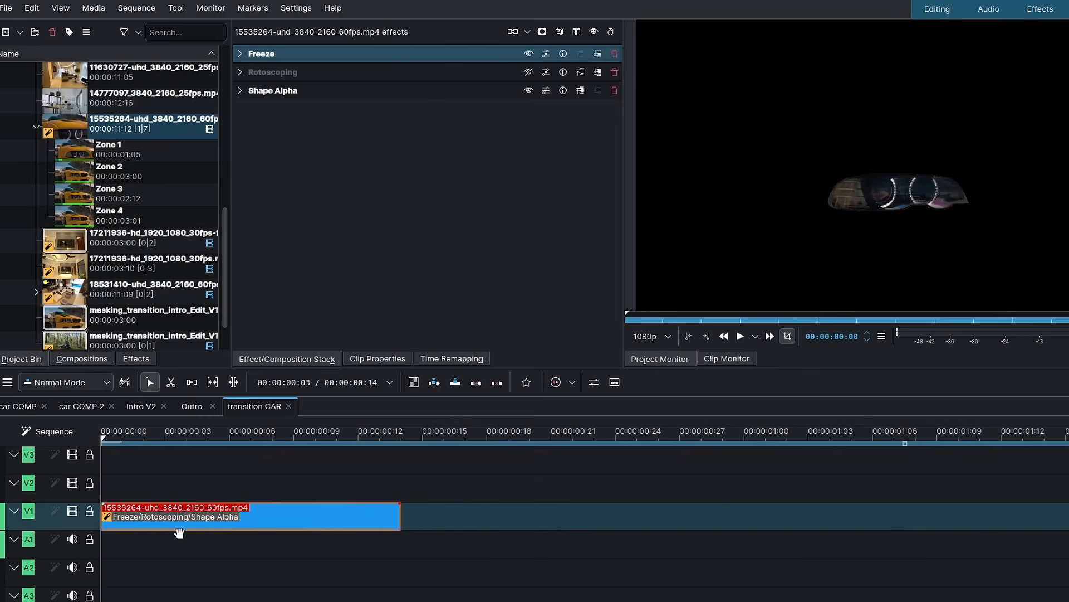
key(Up)
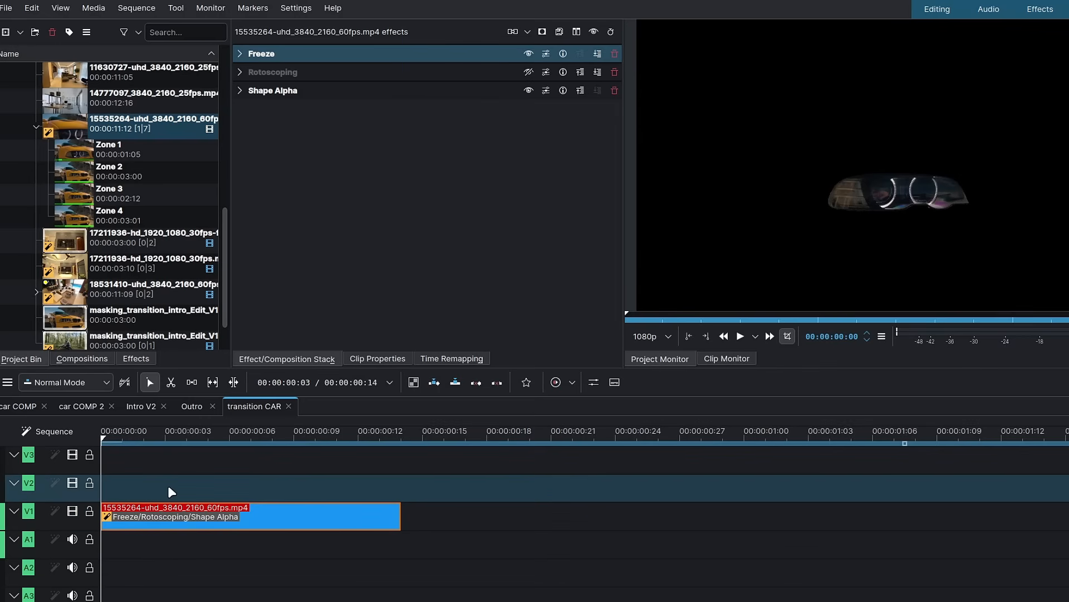
key(ctrl+v)
click(230, 430)
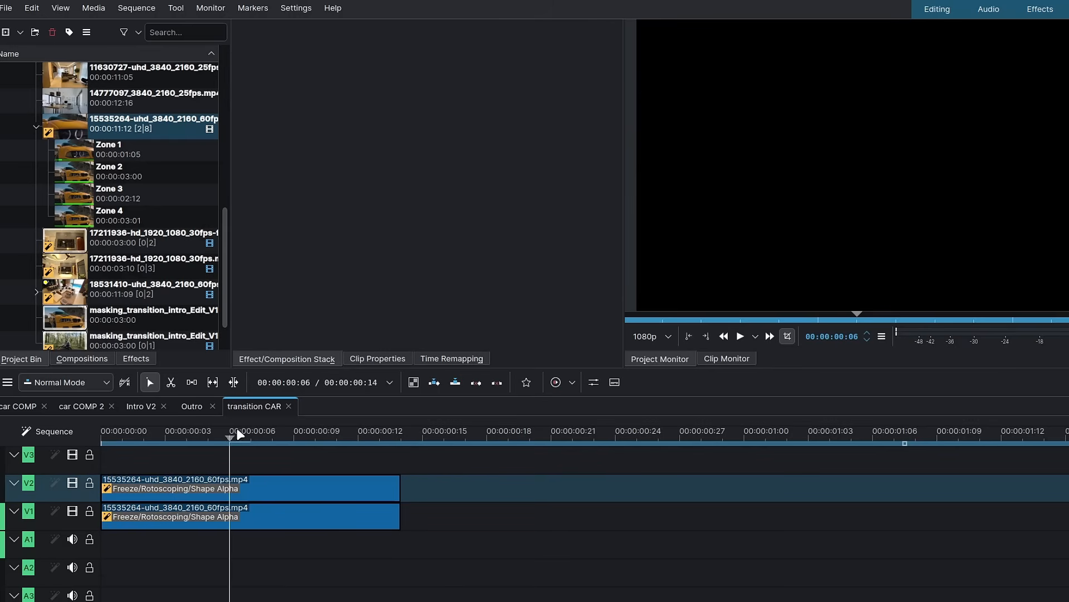
Set the V2 car clip's Freeze effect to freeze at 00:00:00:00 and collapse the effect
click(273, 488)
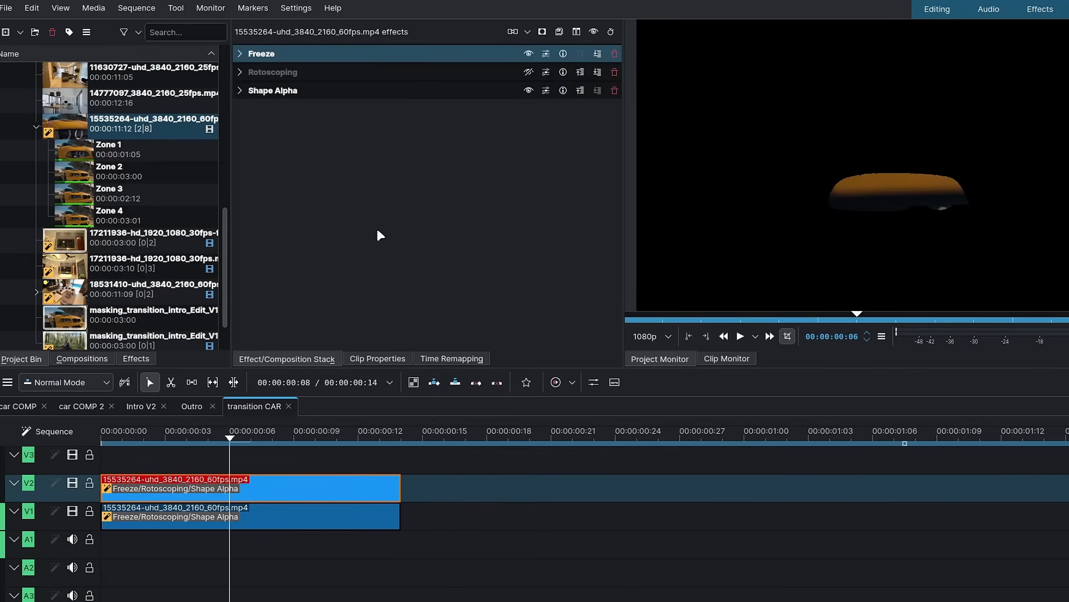
click(244, 51)
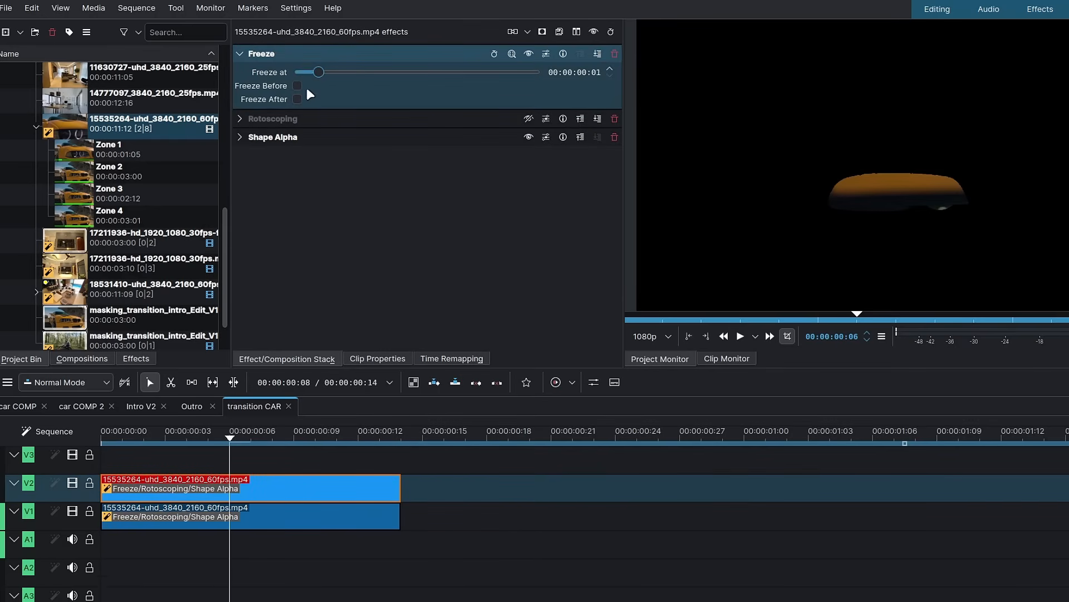
drag(306, 88, 258, 81)
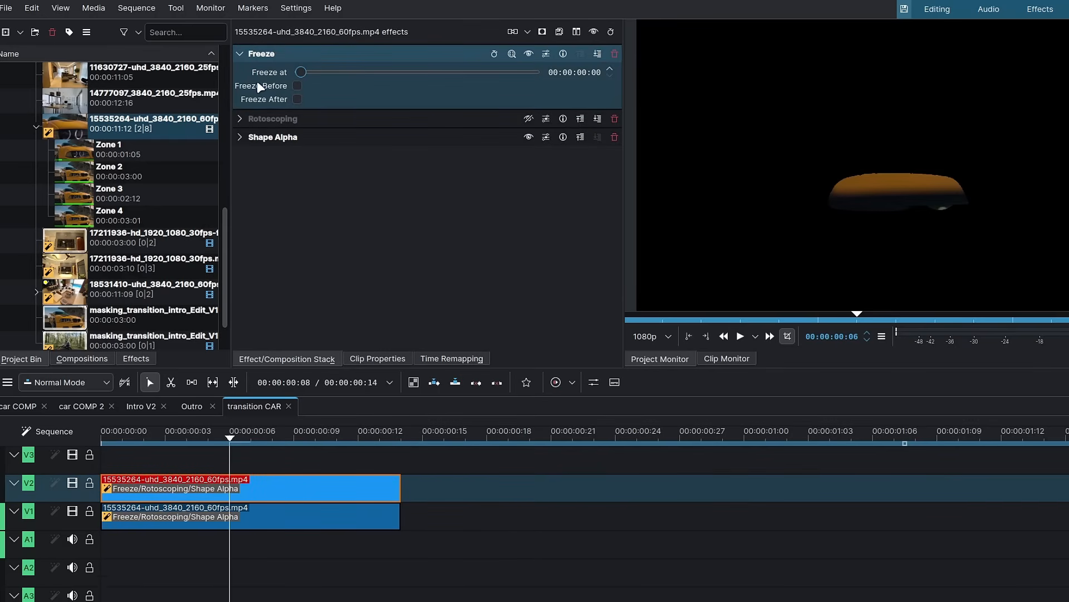
click(240, 54)
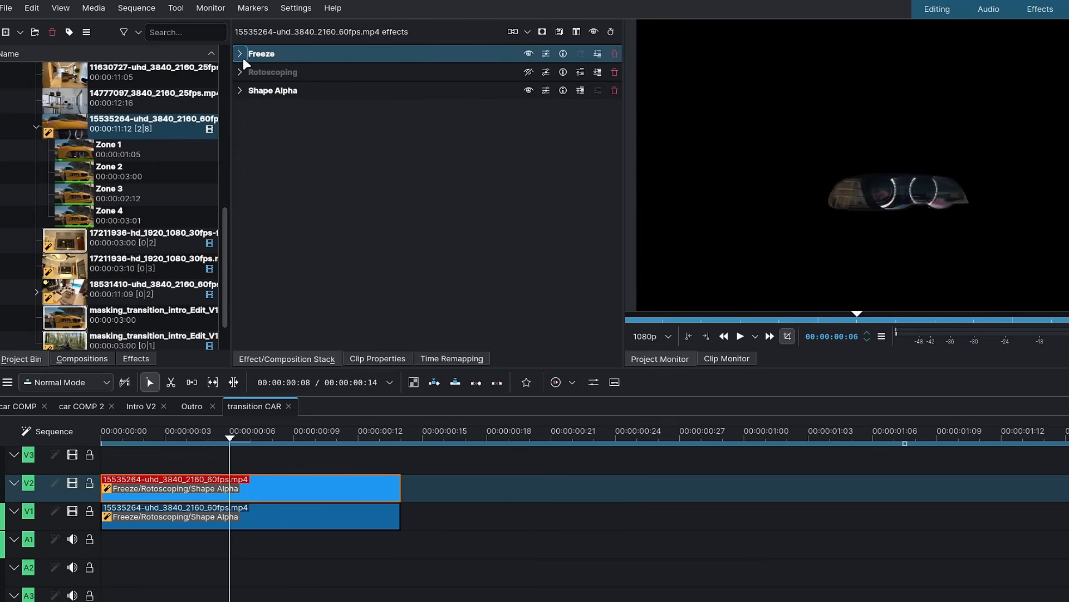
Search the effects for "alph", add Alpha Operations to the V2 car clip, and enable Invert
key(Home)
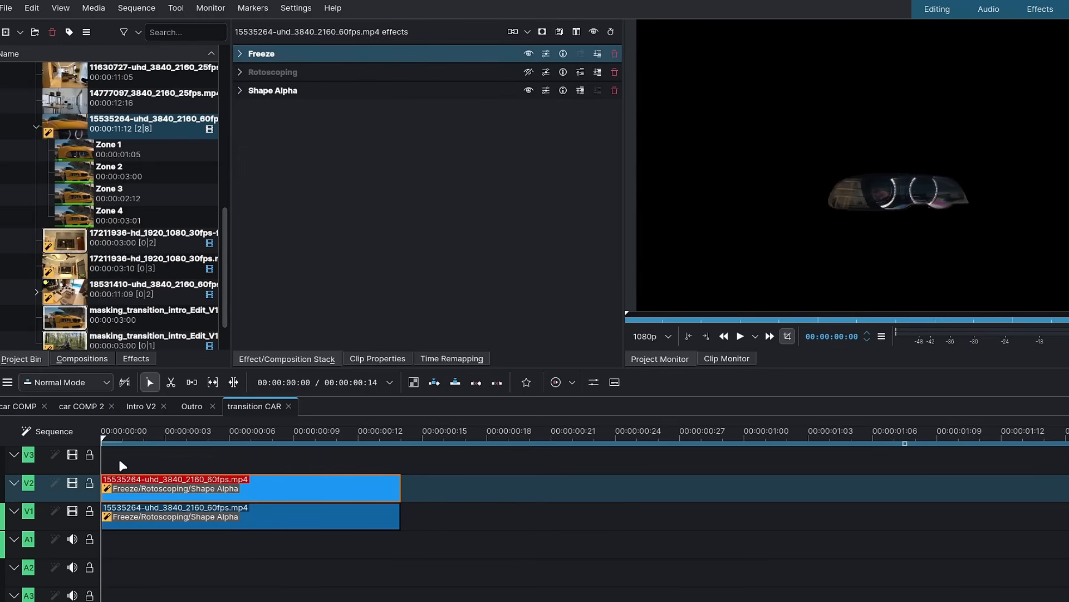
drag(122, 432, 91, 446)
click(136, 358)
click(108, 52)
text(alph)
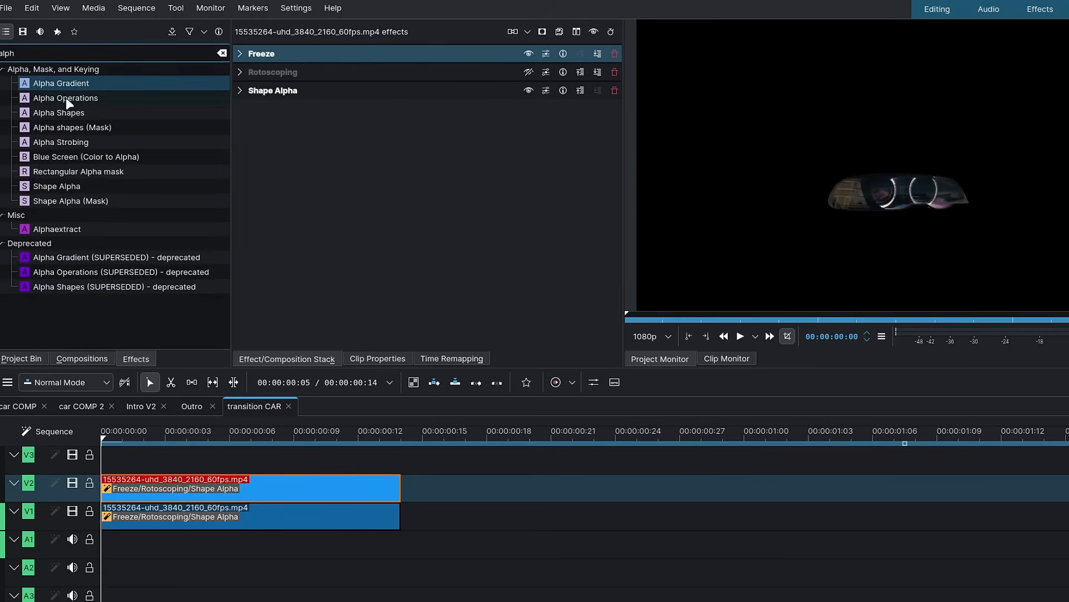
drag(65, 98, 299, 146)
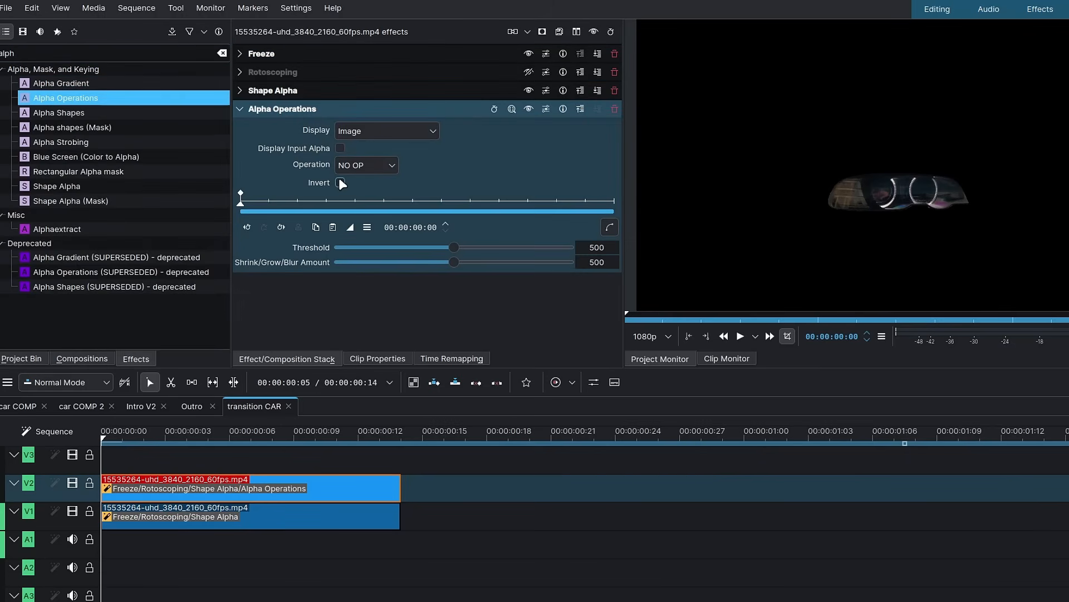
click(341, 183)
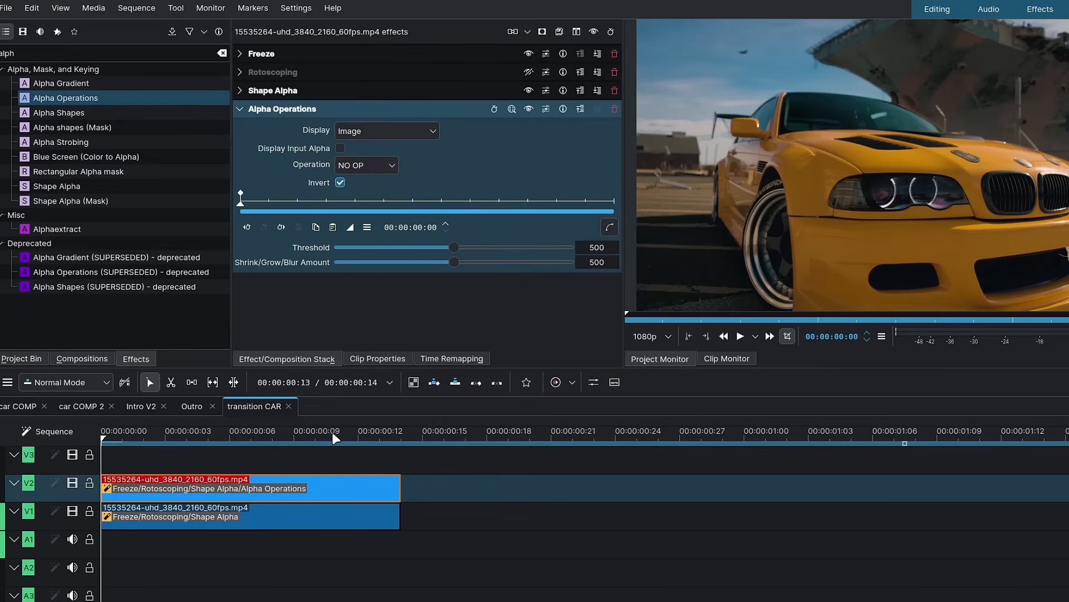
Compare the car body and headlight layers by hiding V1 and V2 in turn, and show both tracks again
click(72, 512)
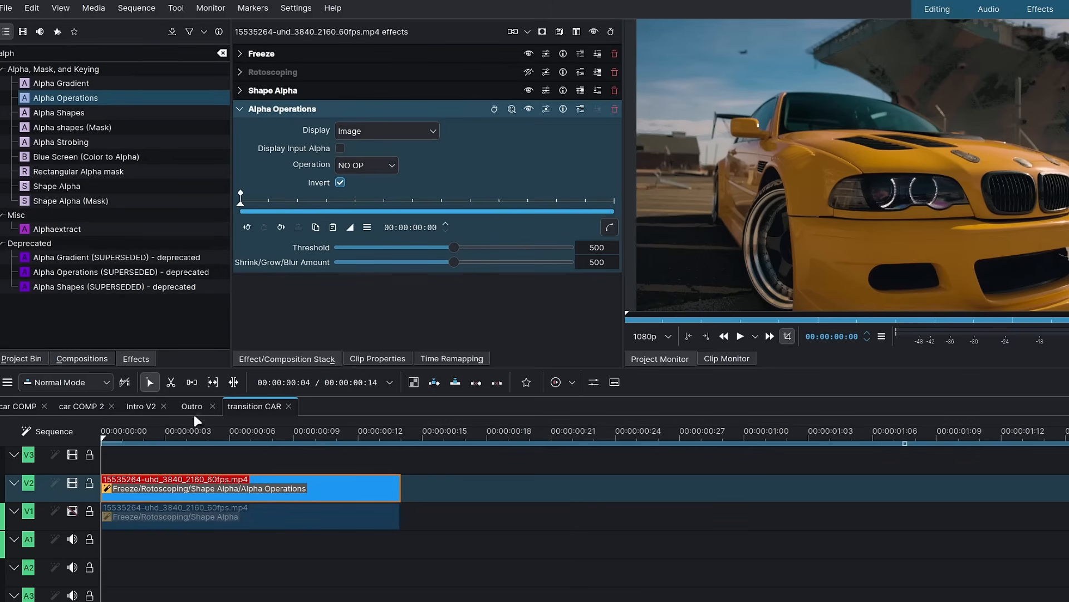
click(73, 483)
click(73, 511)
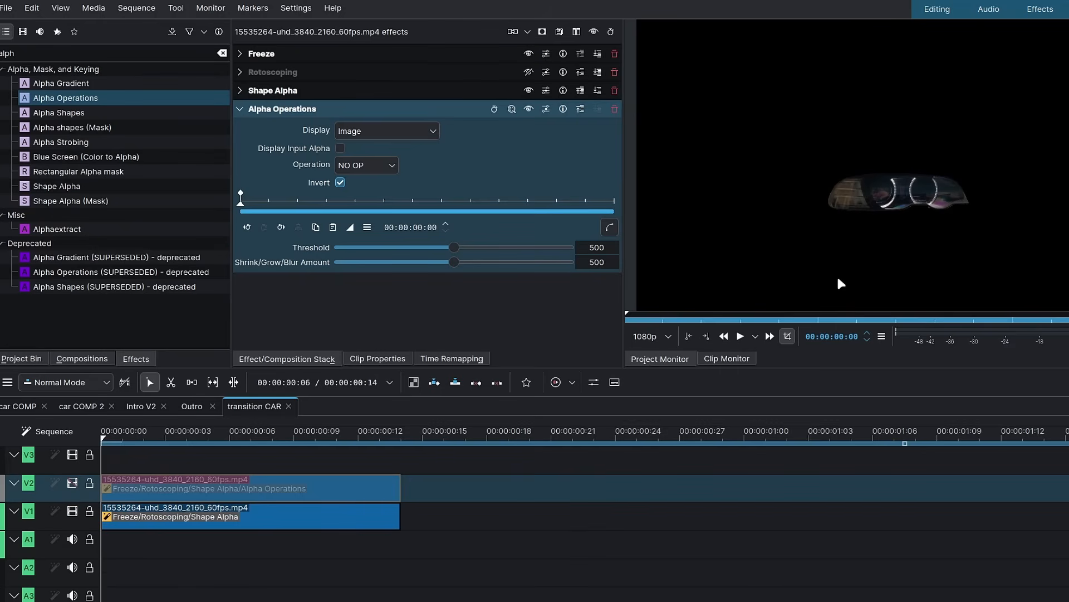
click(72, 483)
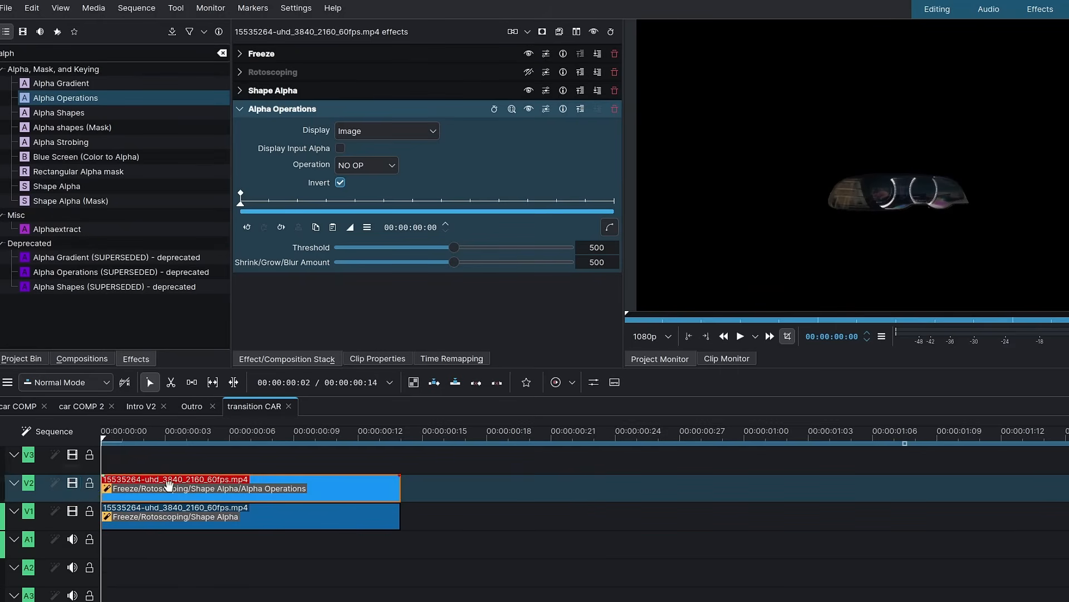
Move both car clips up one track to V2 and V3, and place the interior video at the start of V1
shift+click(161, 513)
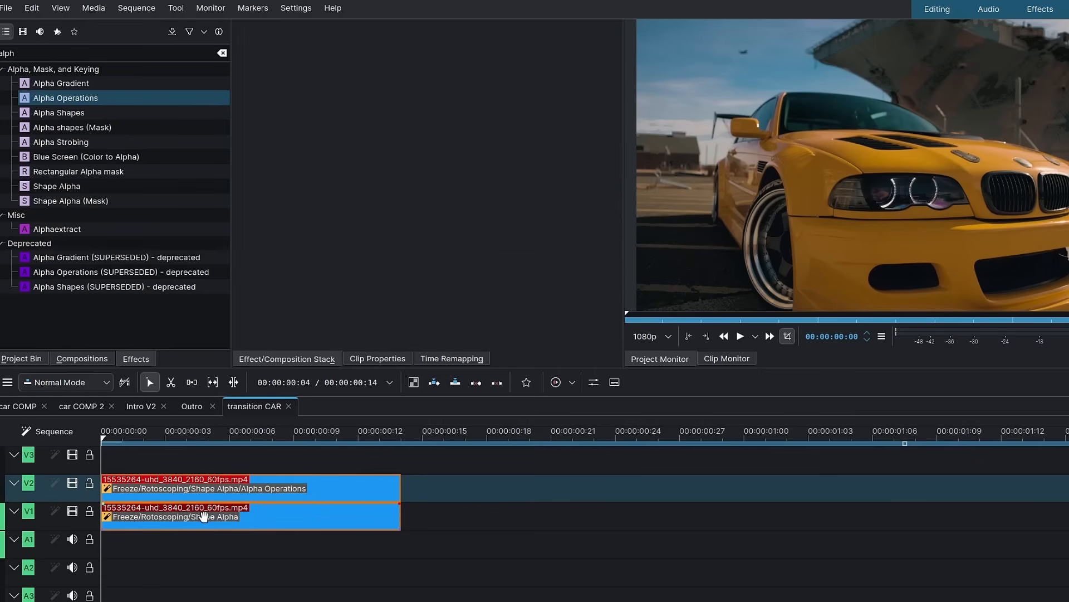
drag(204, 517, 199, 489)
click(23, 359)
scroll(106, 203, up, 10)
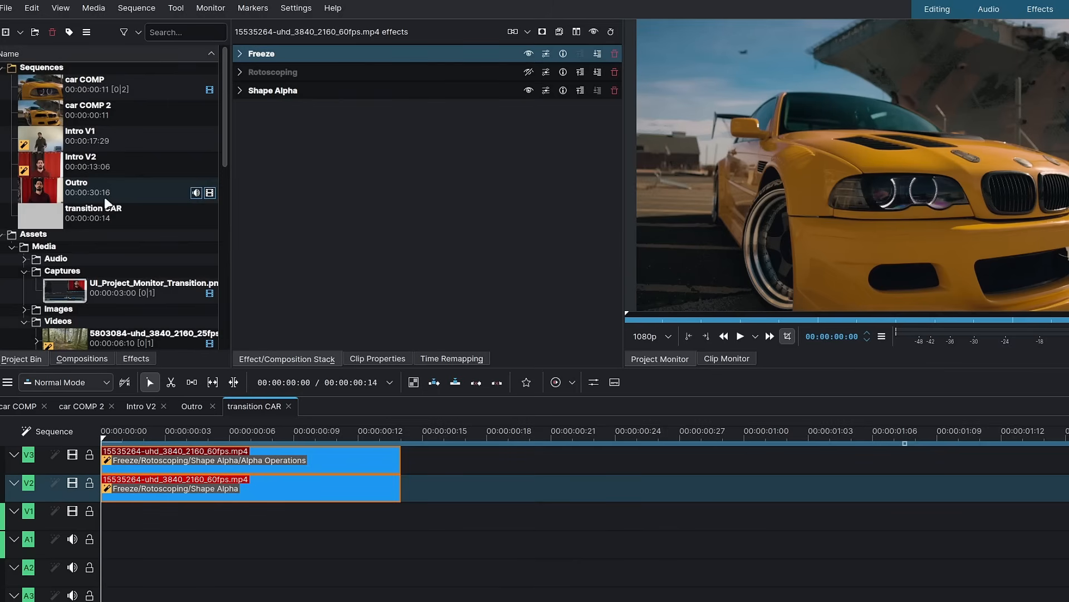
scroll(106, 203, down, 1)
scroll(105, 196, down, 5)
drag(139, 173, 123, 516)
Hide track V2 and scrub the timeline to check the interior video through the headlight cutout
click(143, 438)
click(73, 483)
drag(240, 440, 296, 439)
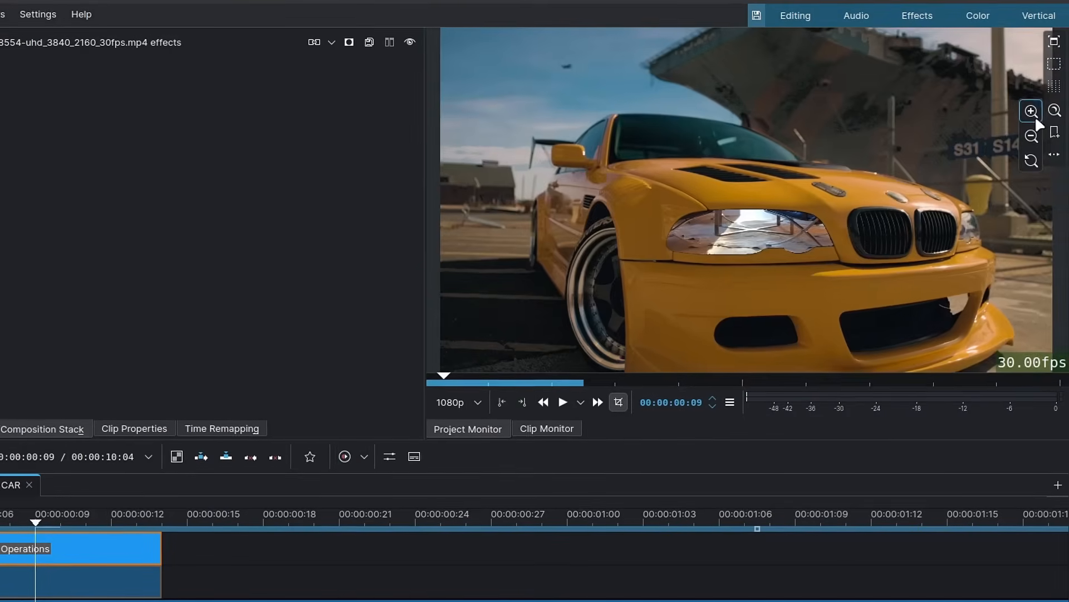
Inspect the headlight cutout's edge up close and set the V3 clip's Alpha Operations operation to Blur
click(1033, 114)
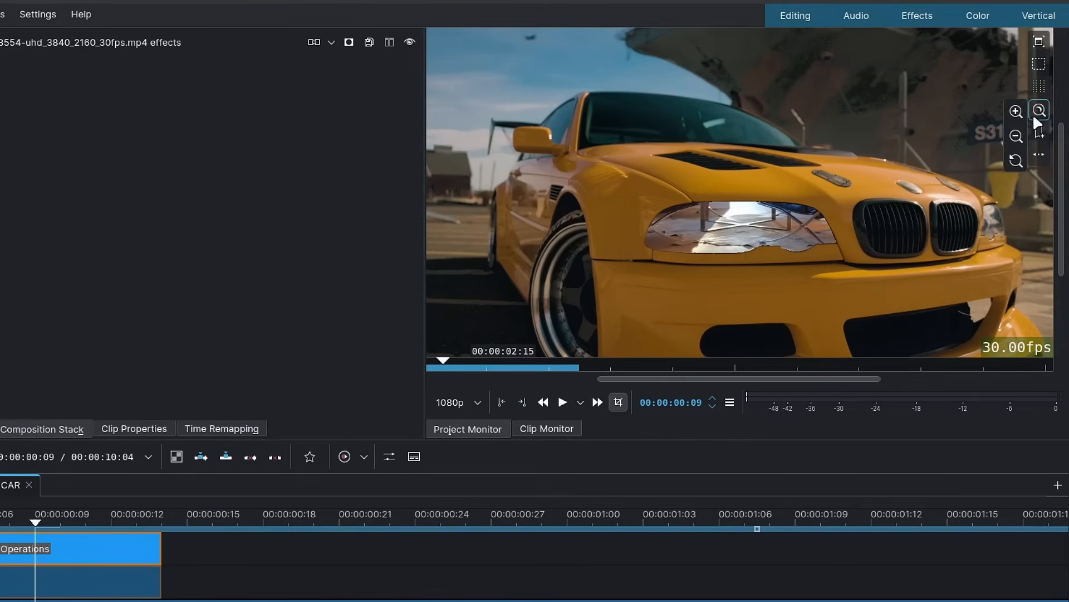
click(1023, 110)
click(1023, 110)
click(1023, 111)
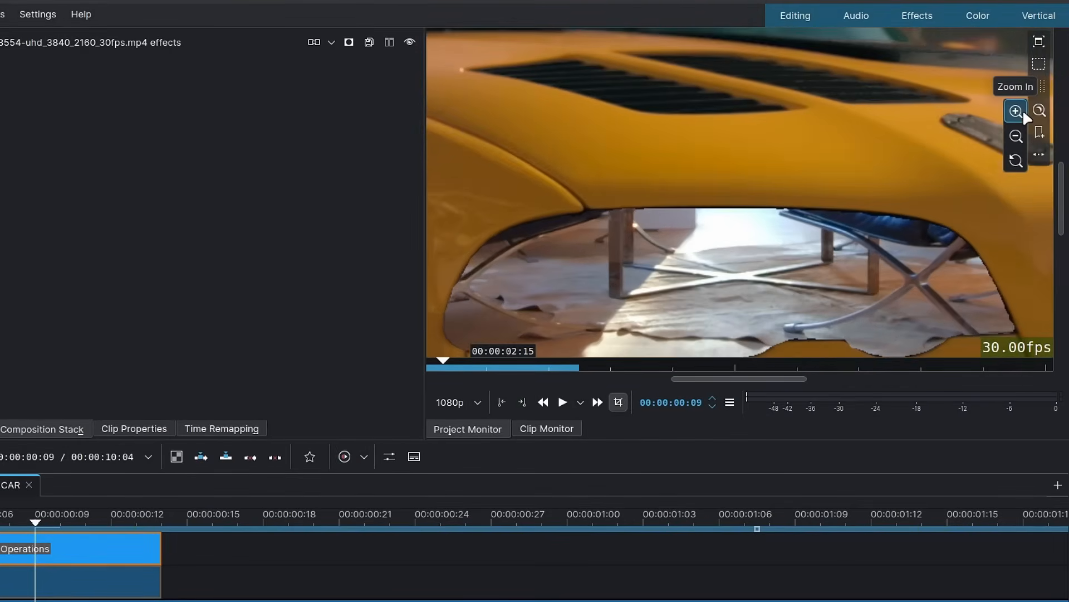
drag(902, 290, 791, 211)
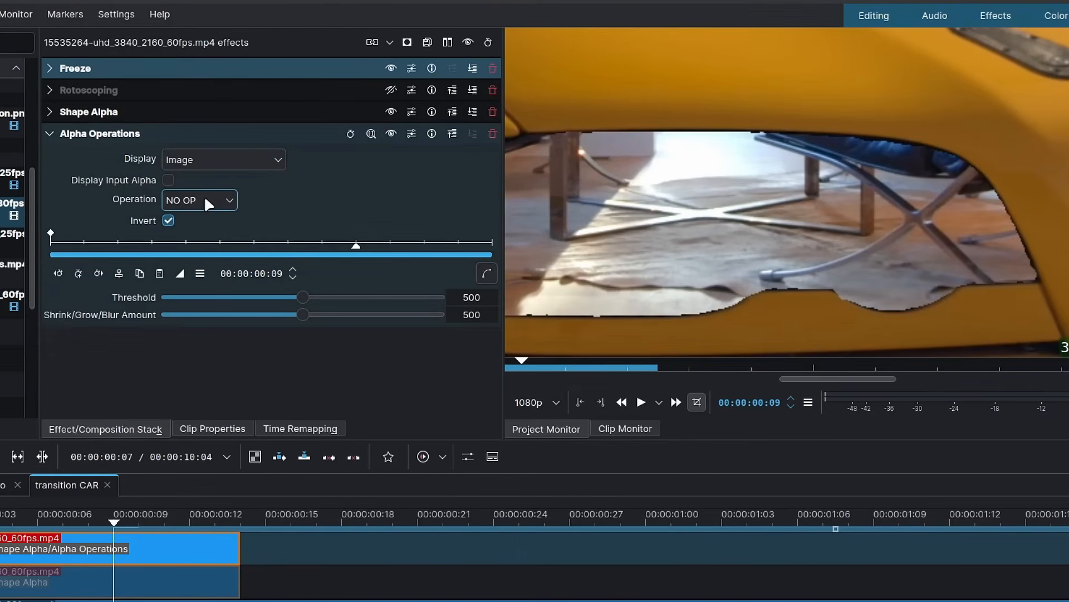
click(175, 199)
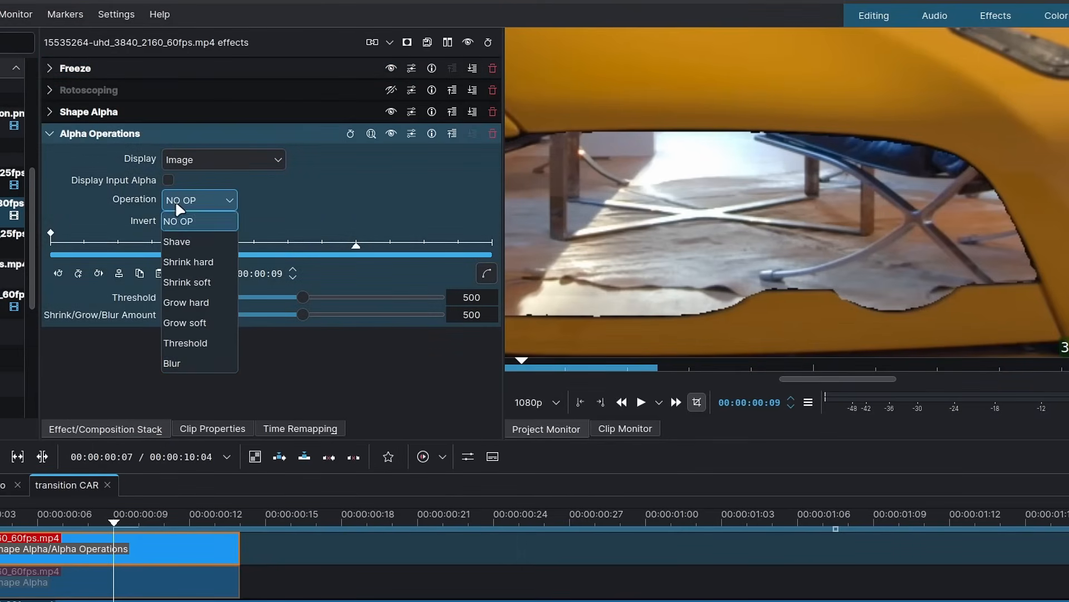
click(198, 362)
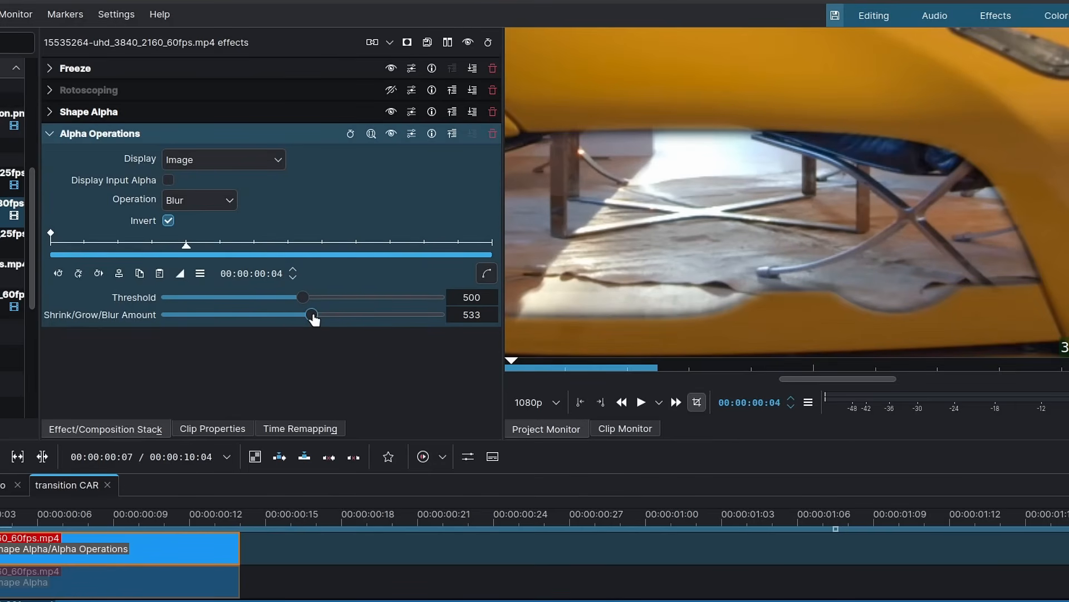
Set the V3 clip's Alpha Operations Shrink/Grow/Blur Amount to 428 and collapse the effect
drag(303, 314, 216, 315)
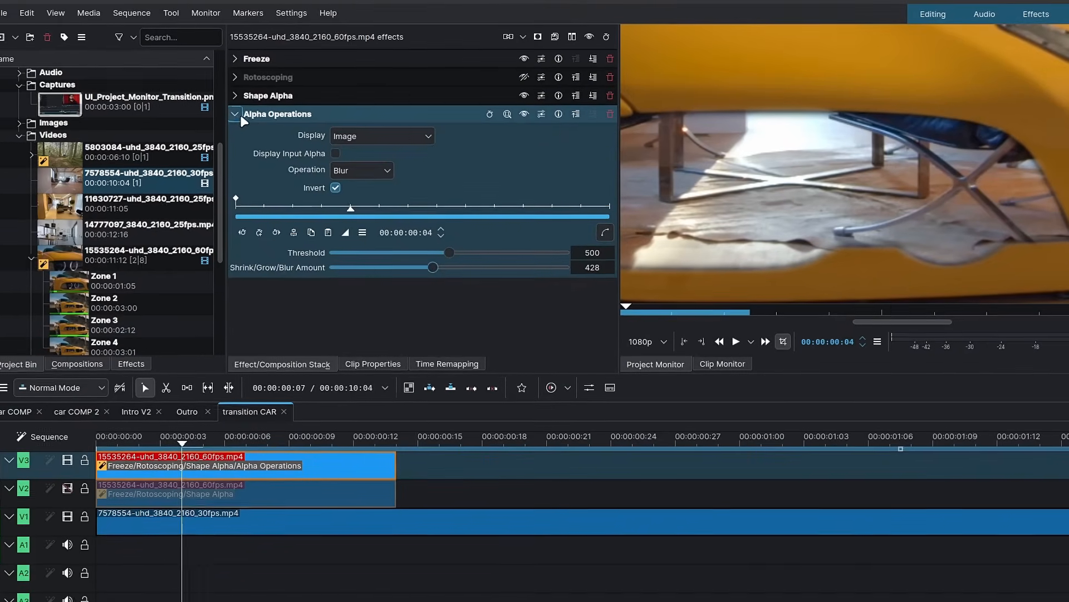
click(50, 133)
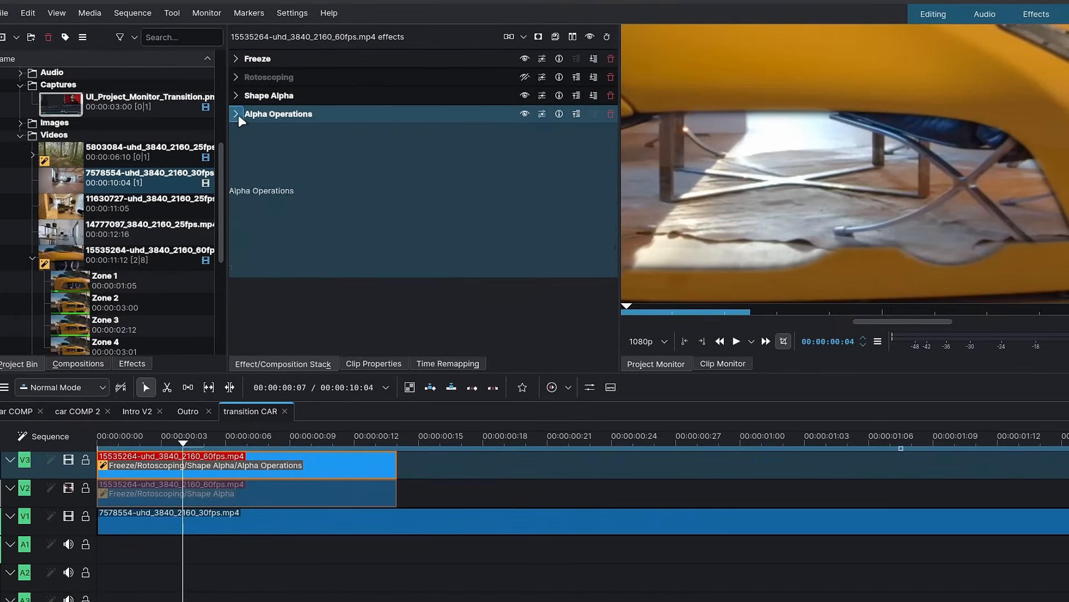
Delete the interior video from track V1 and show track V2 again
click(282, 542)
click(283, 529)
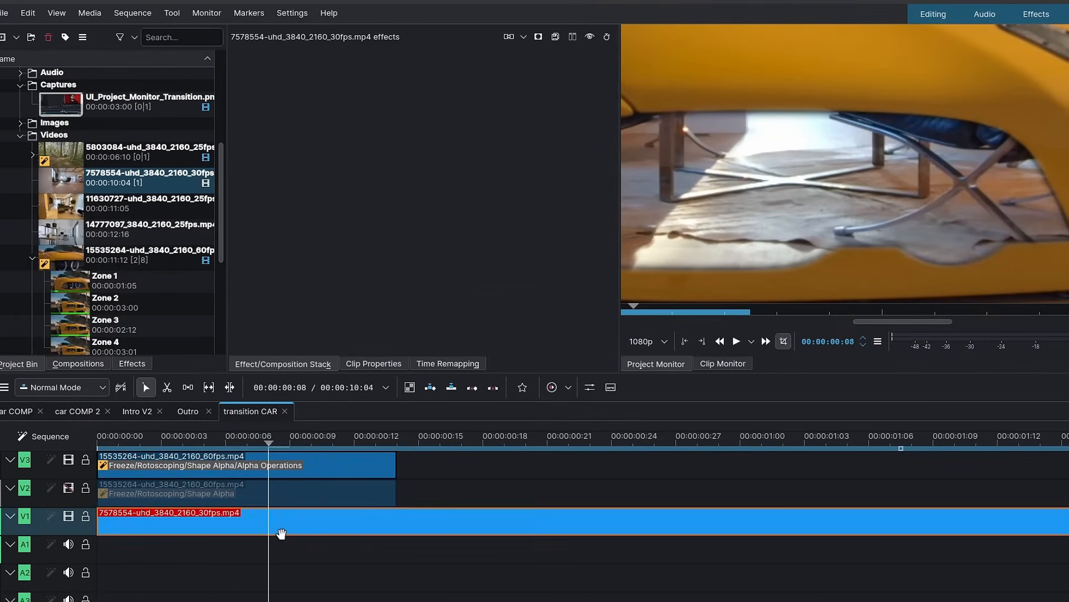
key(Delete)
click(68, 487)
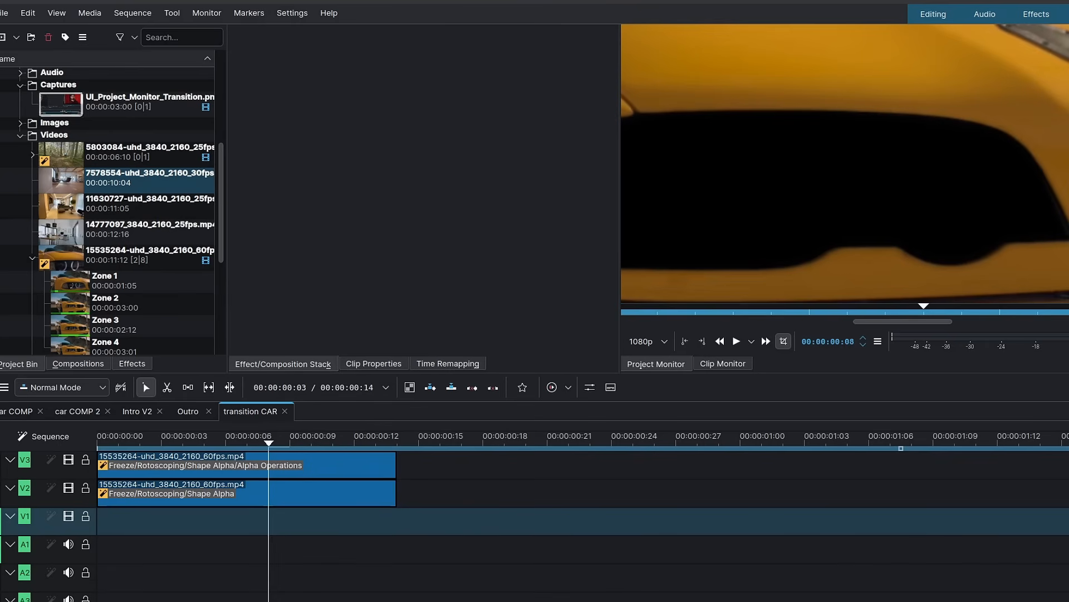
Add a Transform effect to the V2 headlight clip with a keyframe on its last frame, 00:00:00:13
click(201, 501)
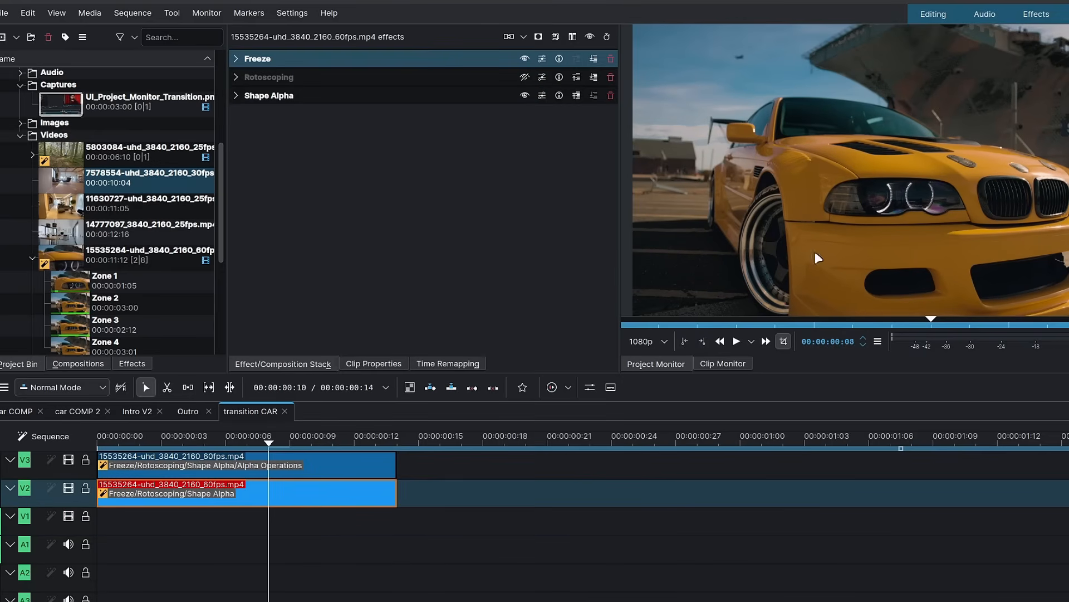
key(t)
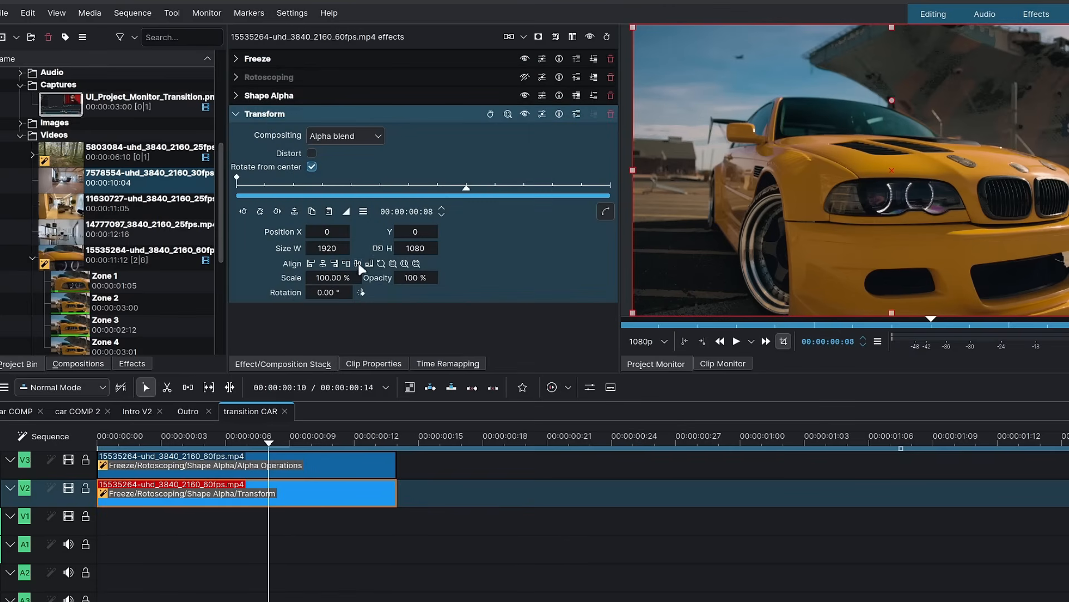
click(280, 213)
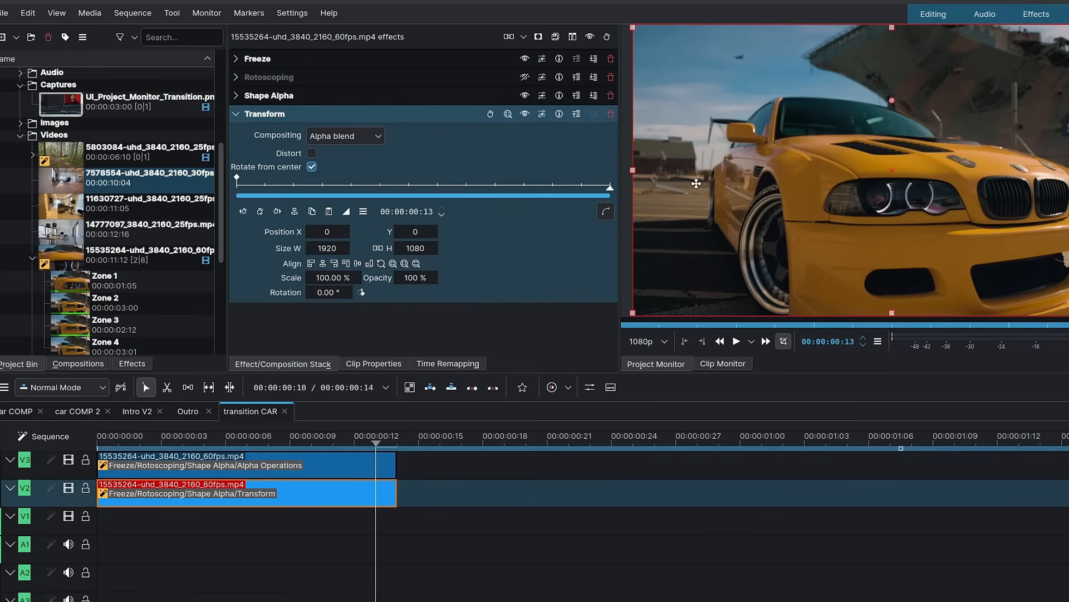
click(260, 211)
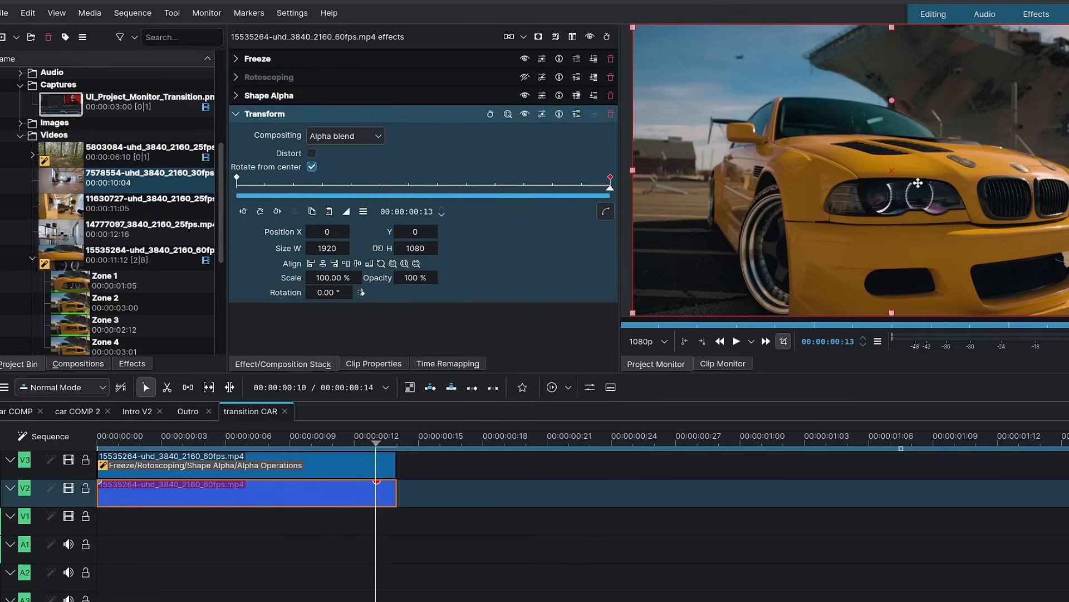
Set the first Transform keyframe's Y position to 128 with Smooth interpolation, and play back the headlight movement
click(243, 211)
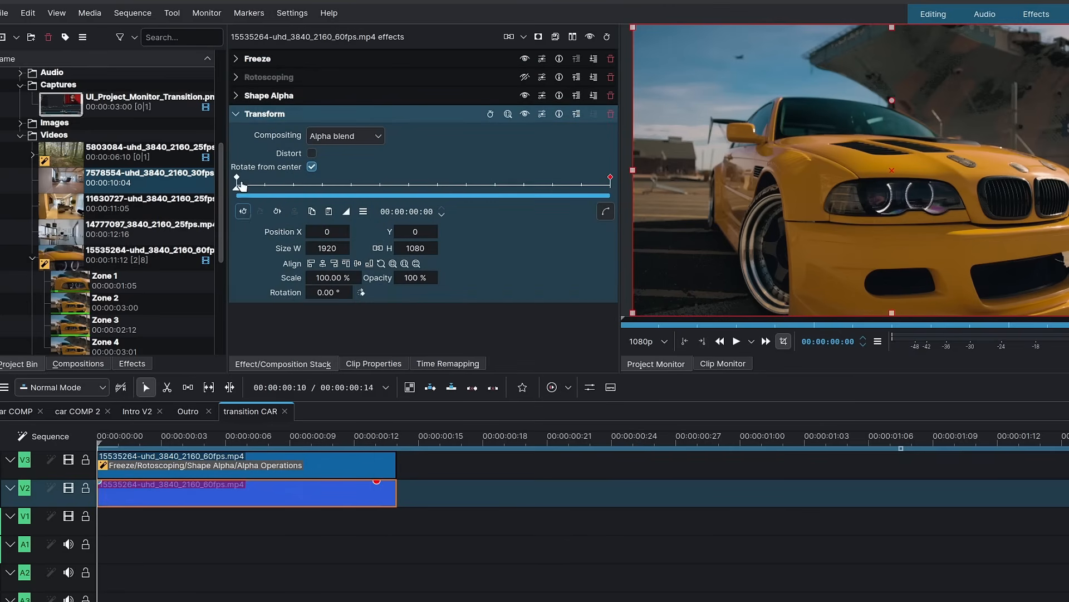
click(239, 180)
drag(415, 231, 478, 231)
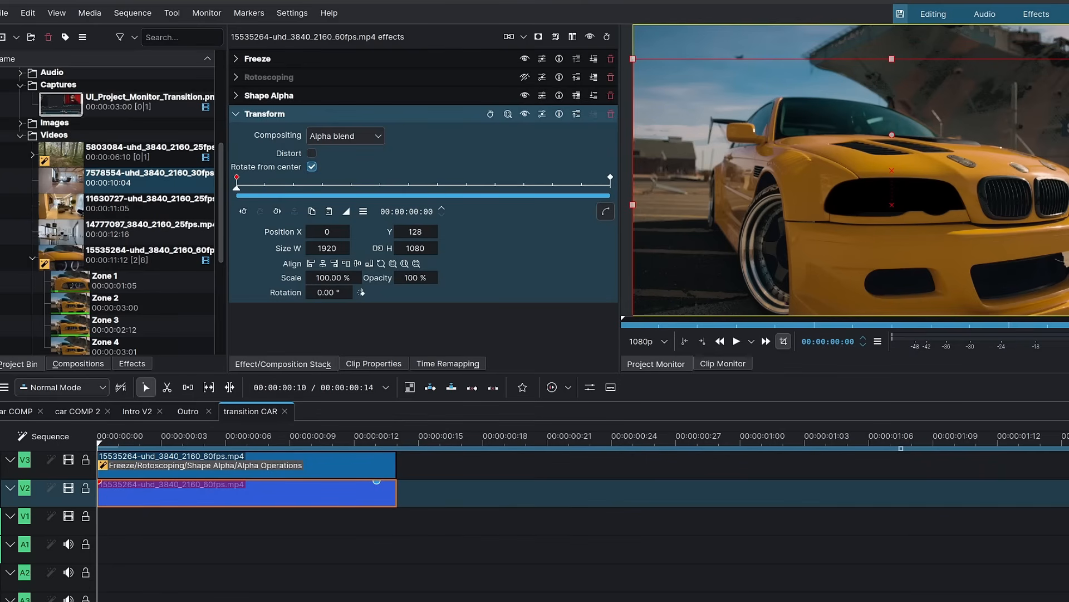
click(346, 211)
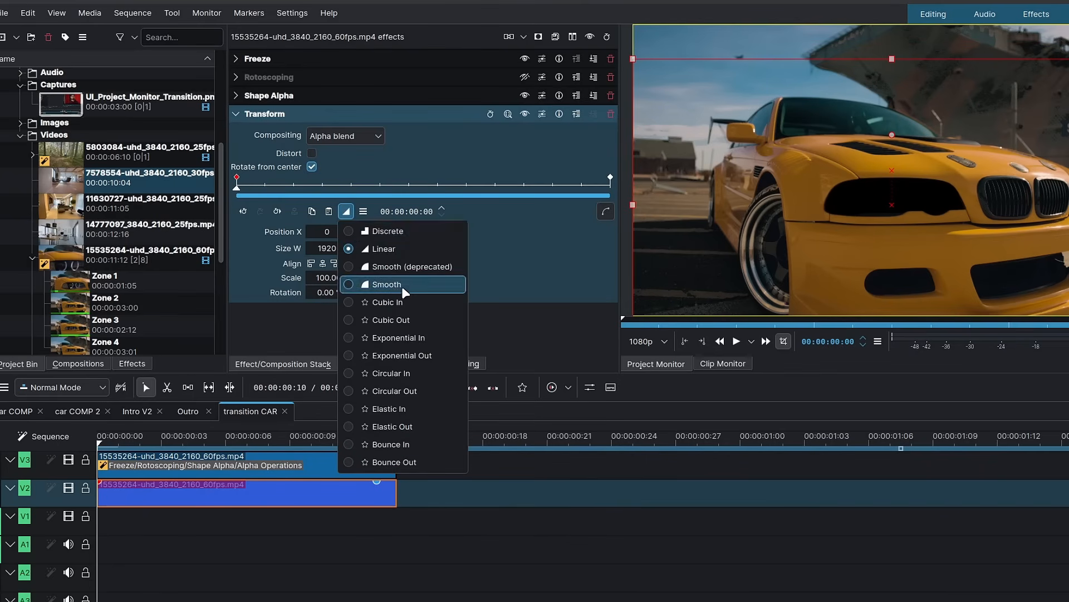
click(401, 284)
click(236, 113)
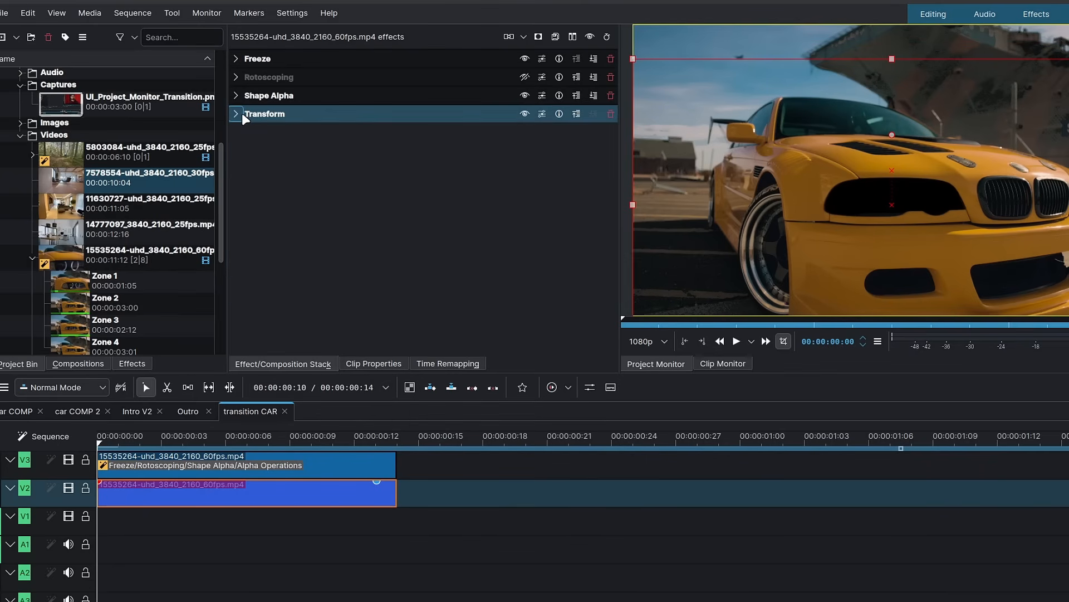
key(space)
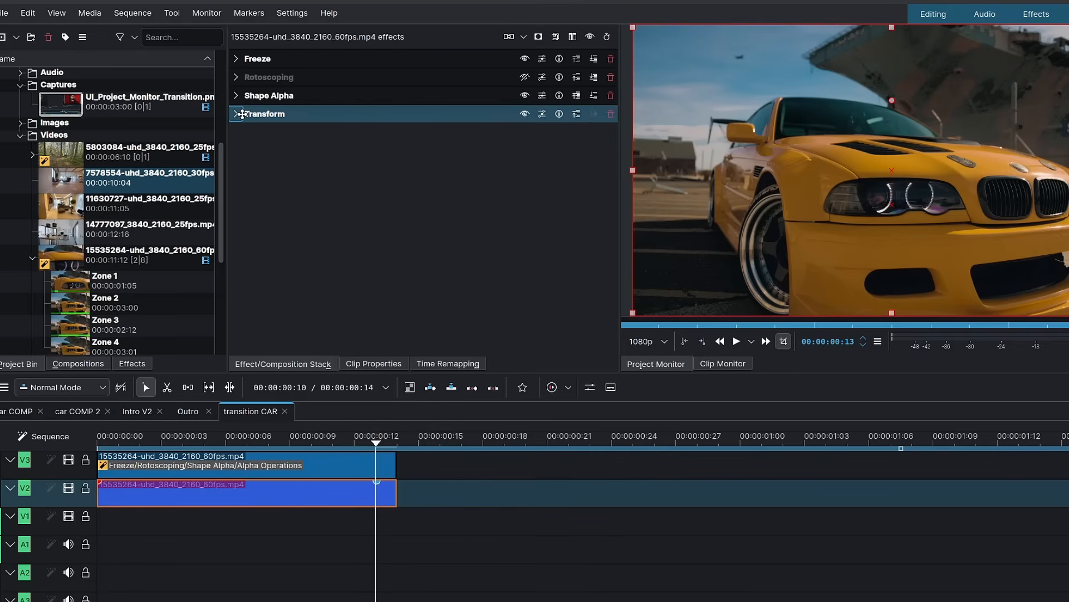
key(Home)
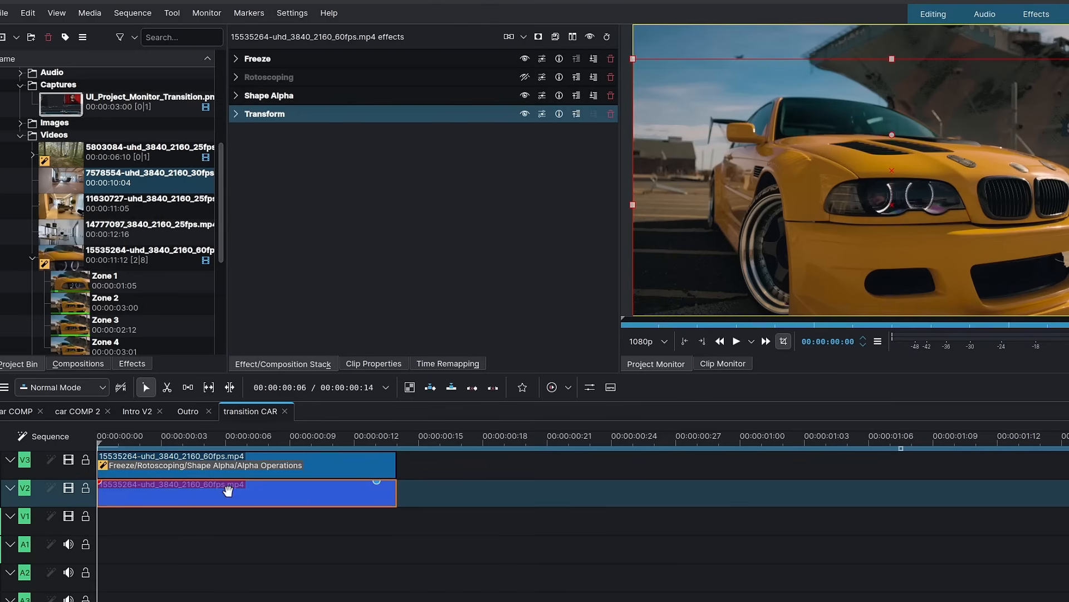
Search the effects for blur and add BoxBlur to the V2 headlight clip
click(132, 366)
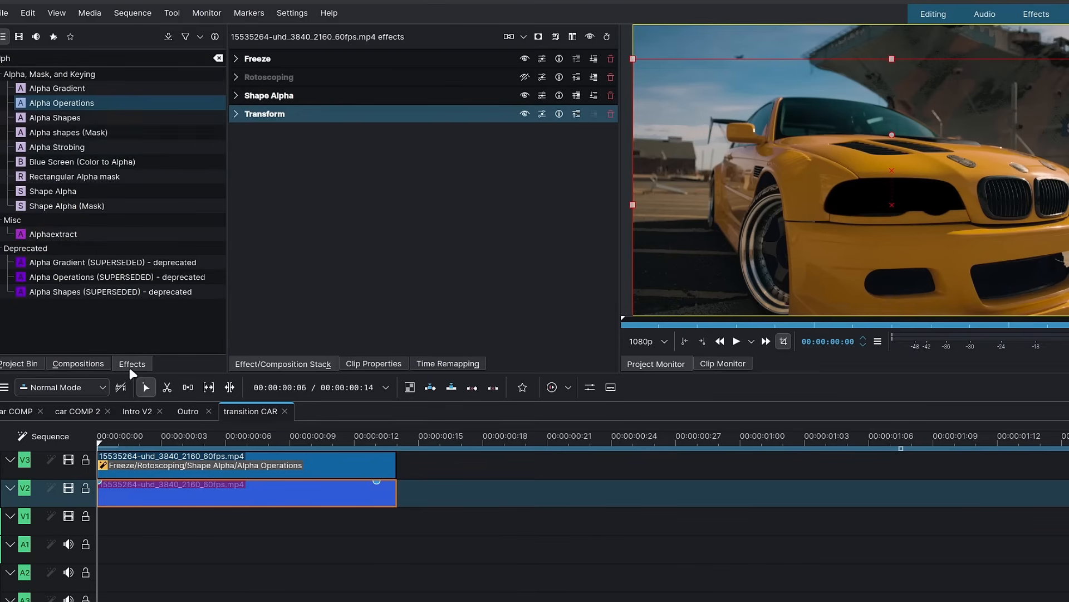
click(81, 66)
text(o)
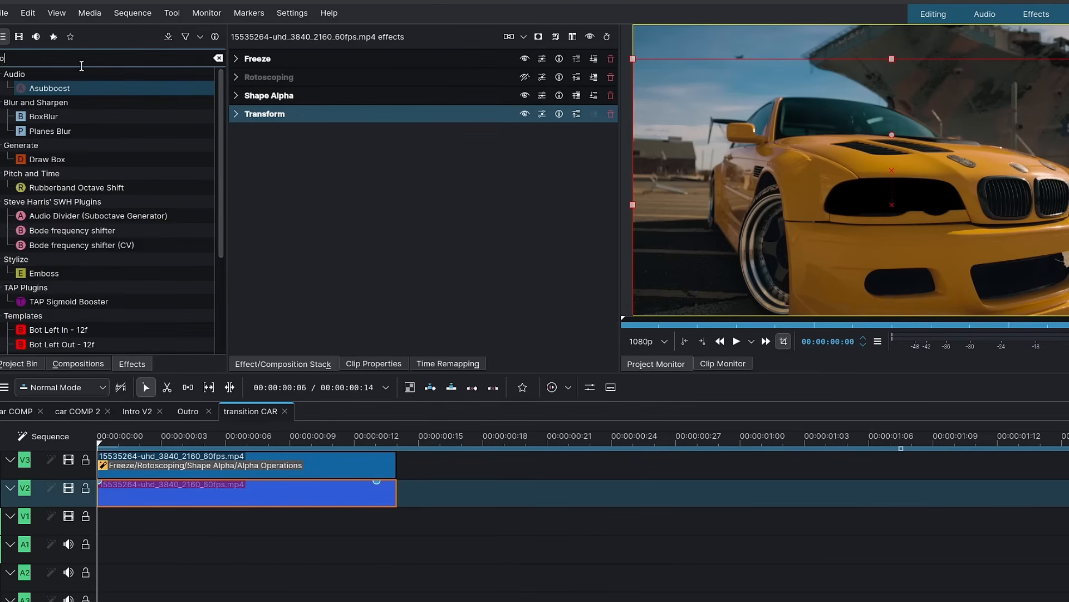
text(x)
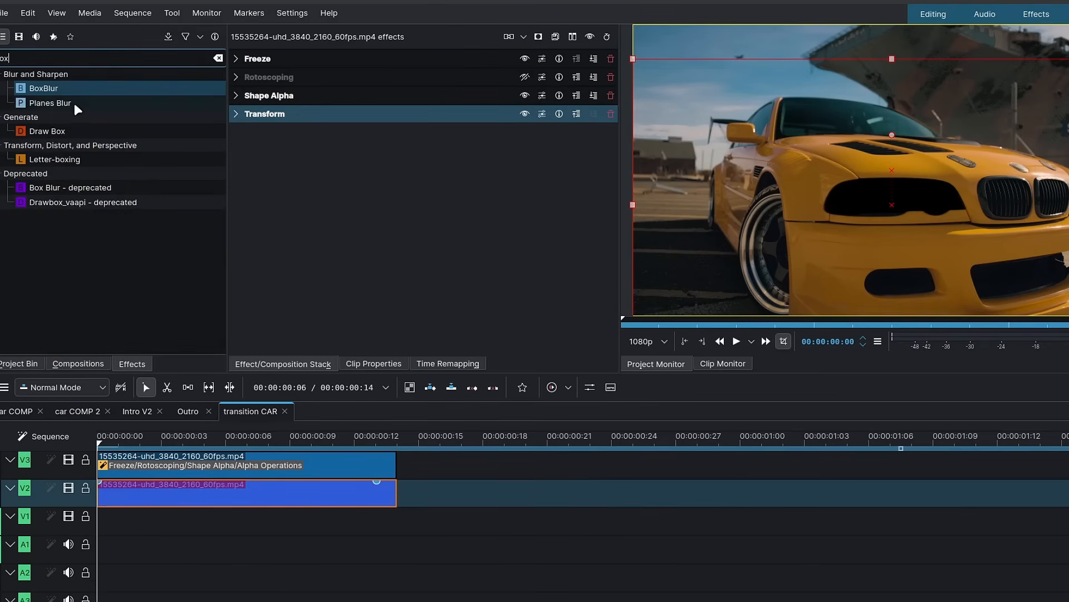
key(BackSpace)
key(BackSpace)
text(blur)
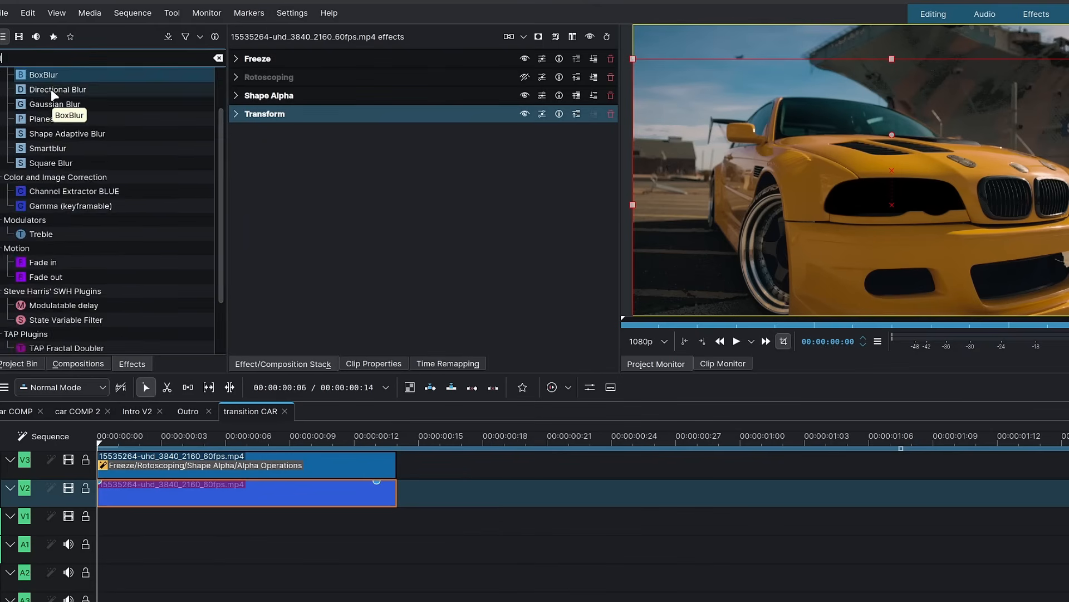
drag(48, 106, 296, 191)
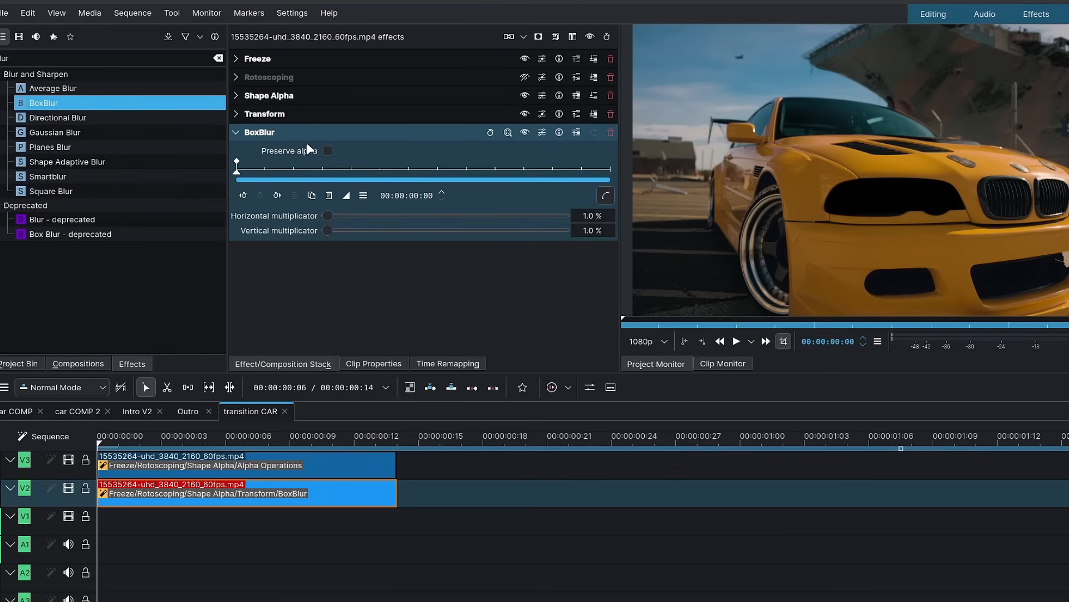
Add a BoxBlur keyframe at 00:00:00:13 with the horizontal multiplicator at 0%
click(277, 195)
click(261, 195)
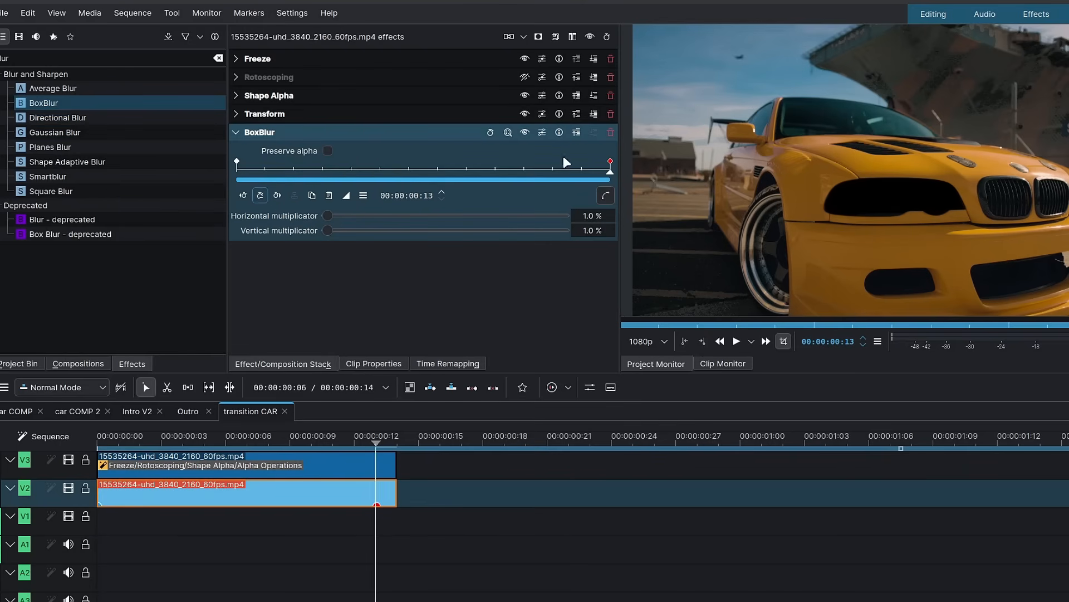
drag(328, 222, 311, 224)
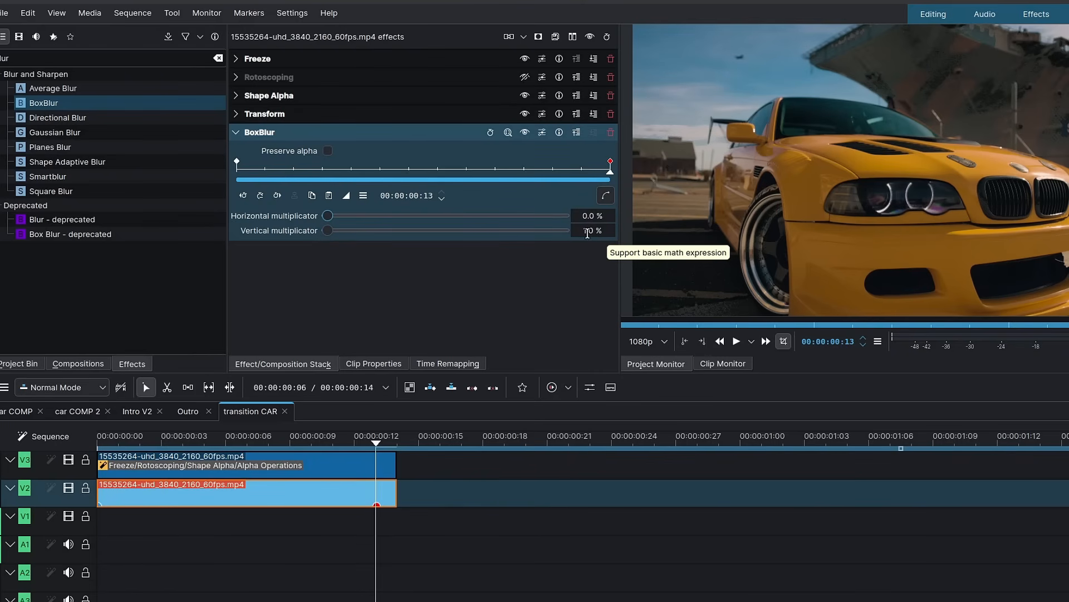
Set the first BoxBlur keyframe to 51% vertical and 5% horizontal multiplicator, with Cubic Out interpolation
click(242, 195)
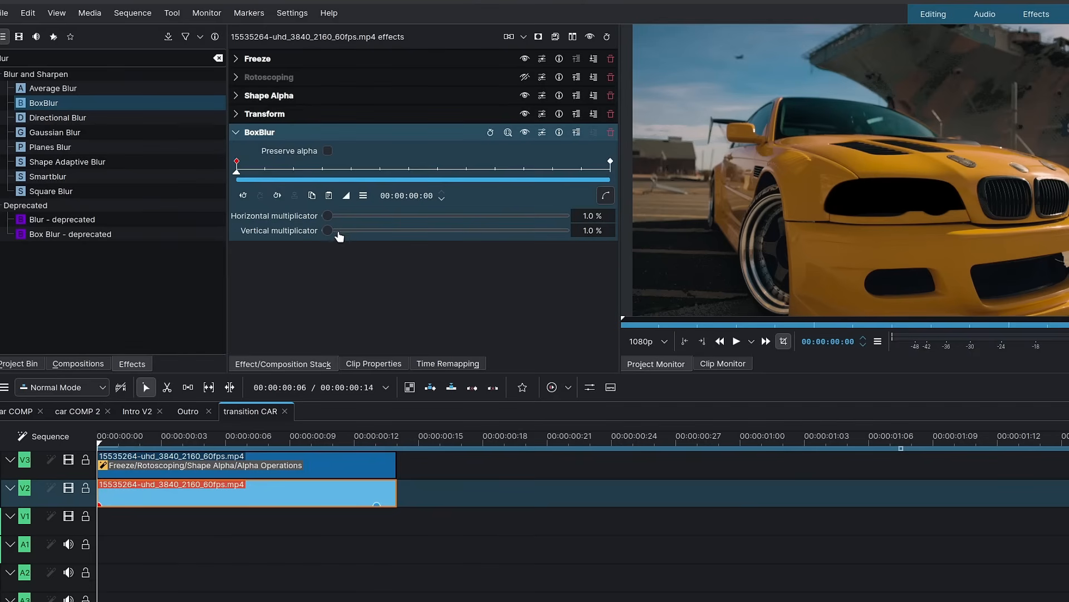
mouse_move(339, 236)
mouse_down()
mouse_move(351, 240)
mouse_move(337, 234)
mouse_up()
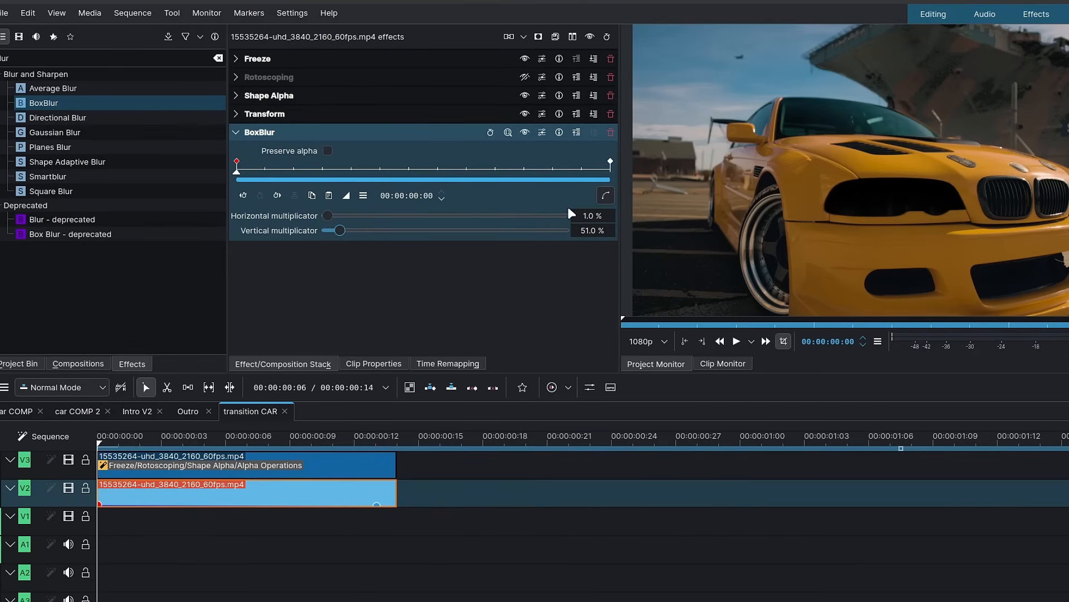
click(597, 221)
text(5)
key(Return)
click(345, 195)
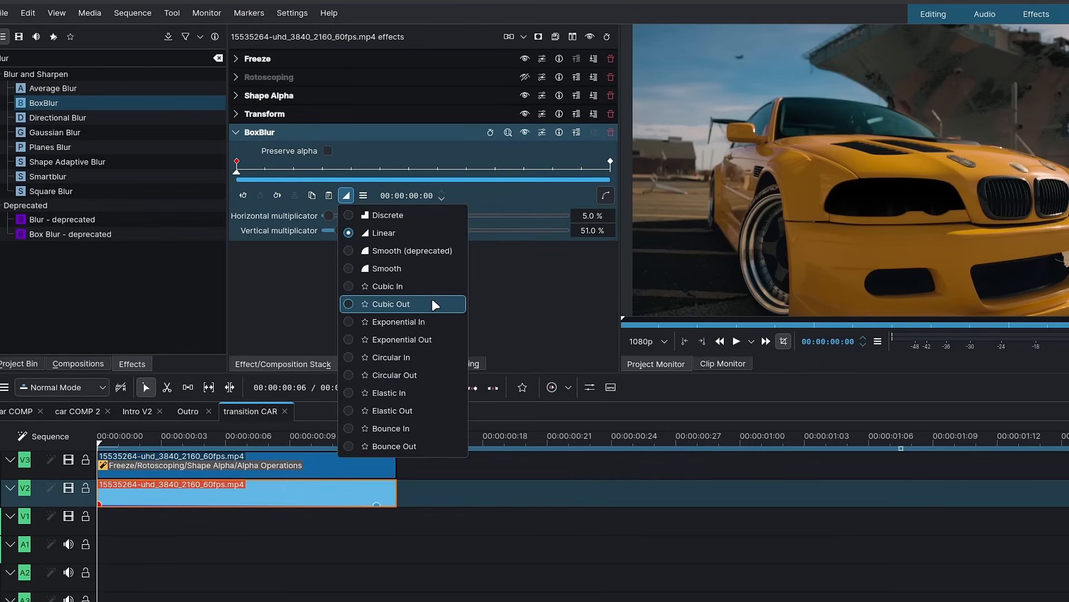
click(412, 305)
Play the sequence and step through its first frames to check the headlight's blur
key(space)
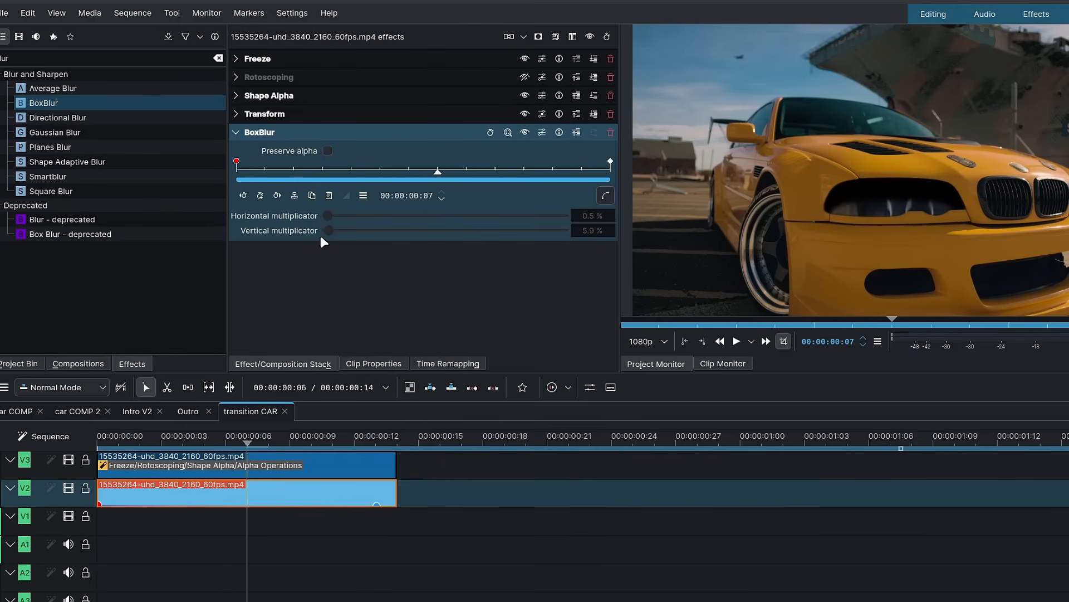
key(Home)
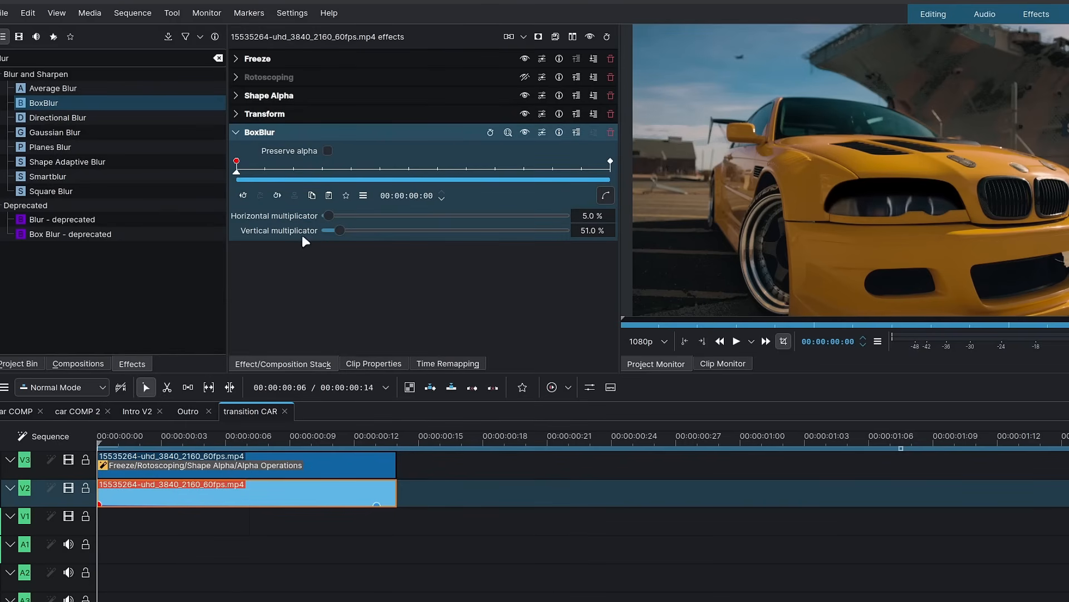
key(Right)
key(Right)
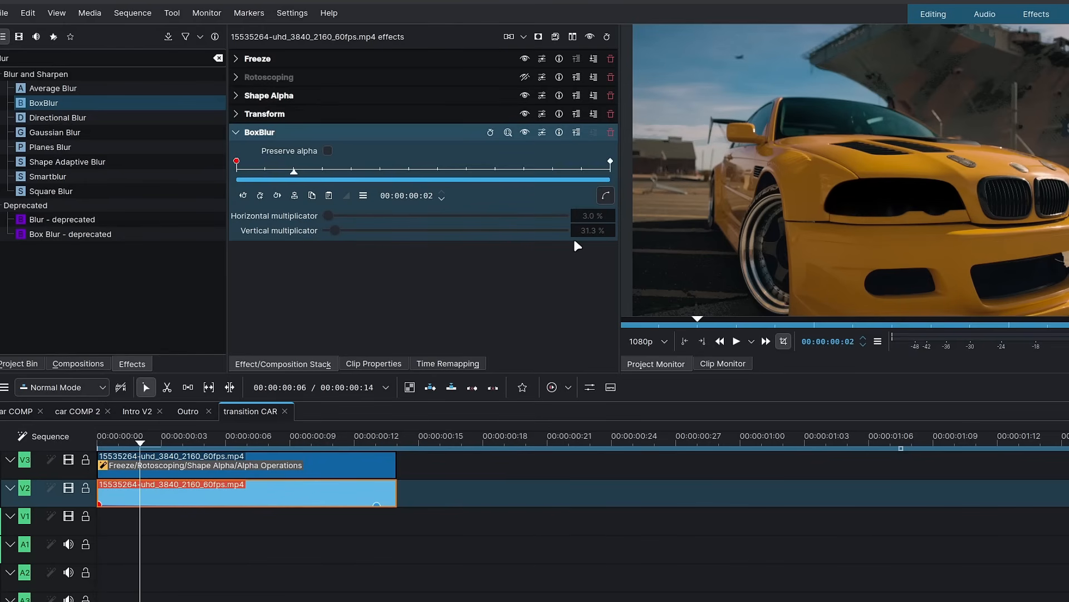
key(Right)
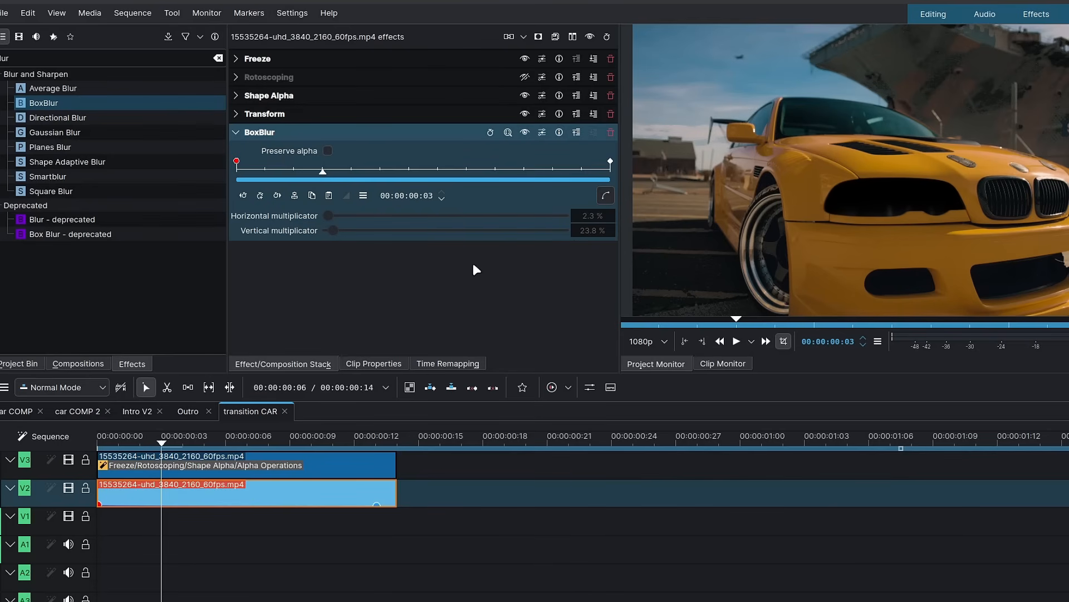
key(Right)
key(Right)
key(Right)
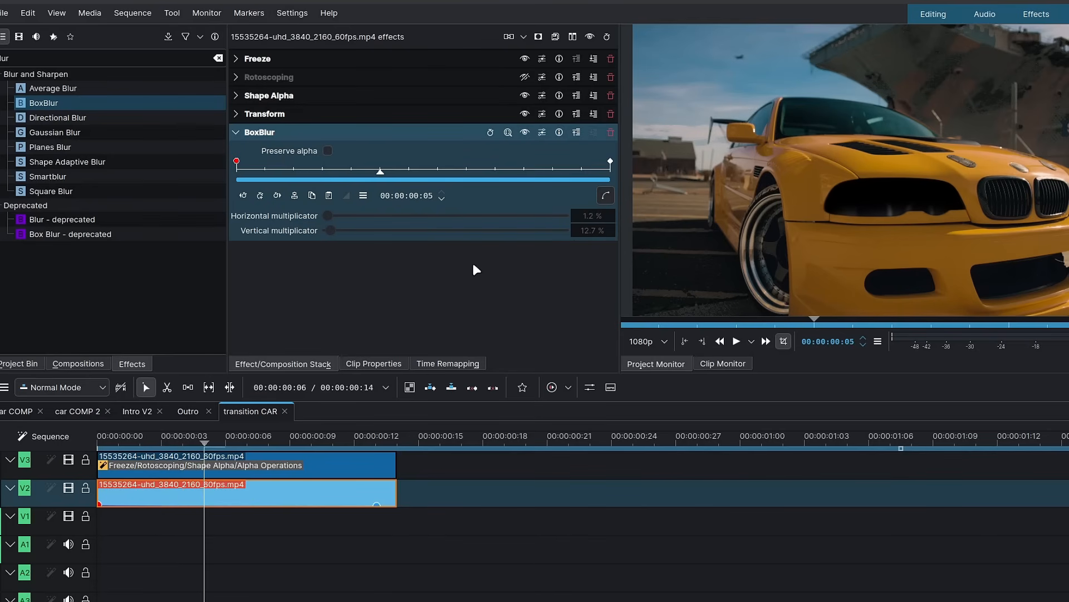
Set the vertical multiplicator of the first BoxBlur keyframe to 40%
click(243, 195)
double_click(592, 230)
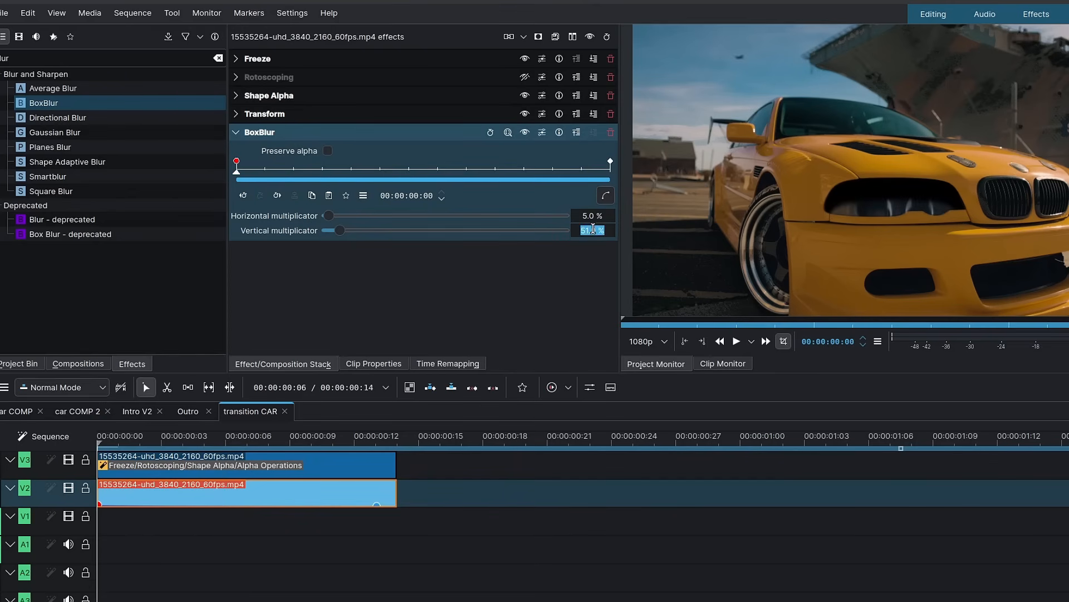
text(40)
key(Return)
Step frame by frame to the clip's end to review the blurred headlight movement, and collapse the BoxBlur effect
key(Right)
key(Right)
key(Right)
key(Right)
key(Right)
key(Right)
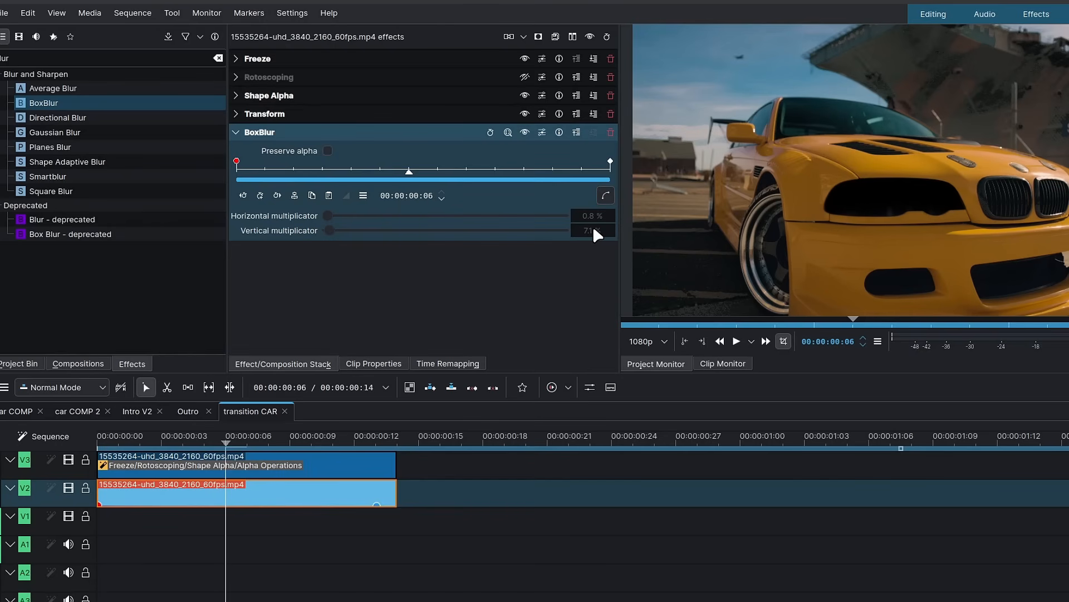
key(Right)
key(Right)
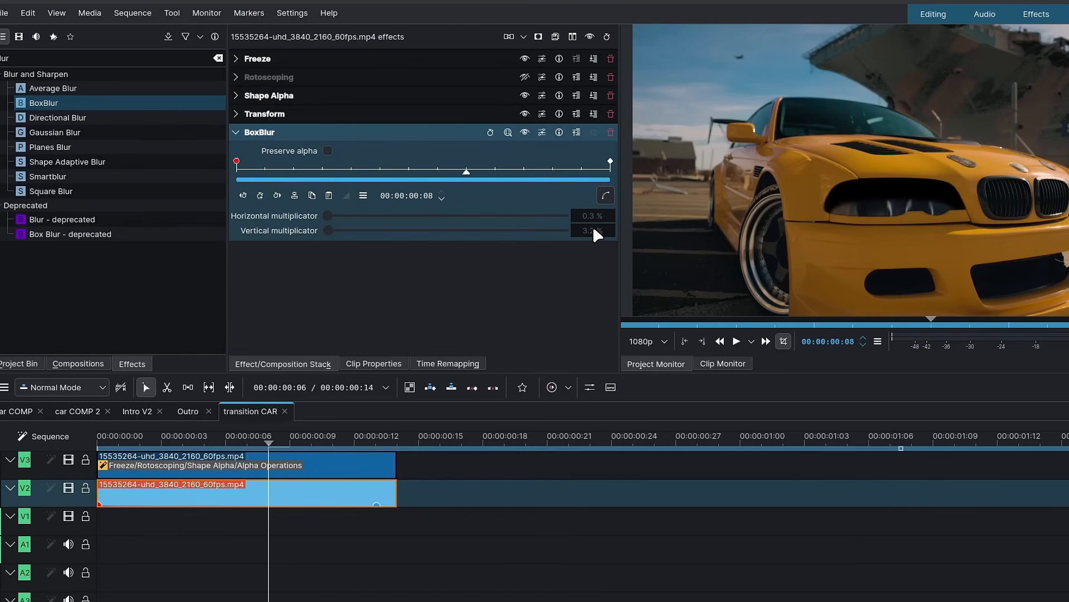
key(Right)
key(Right)
key(Right)
key(Right)
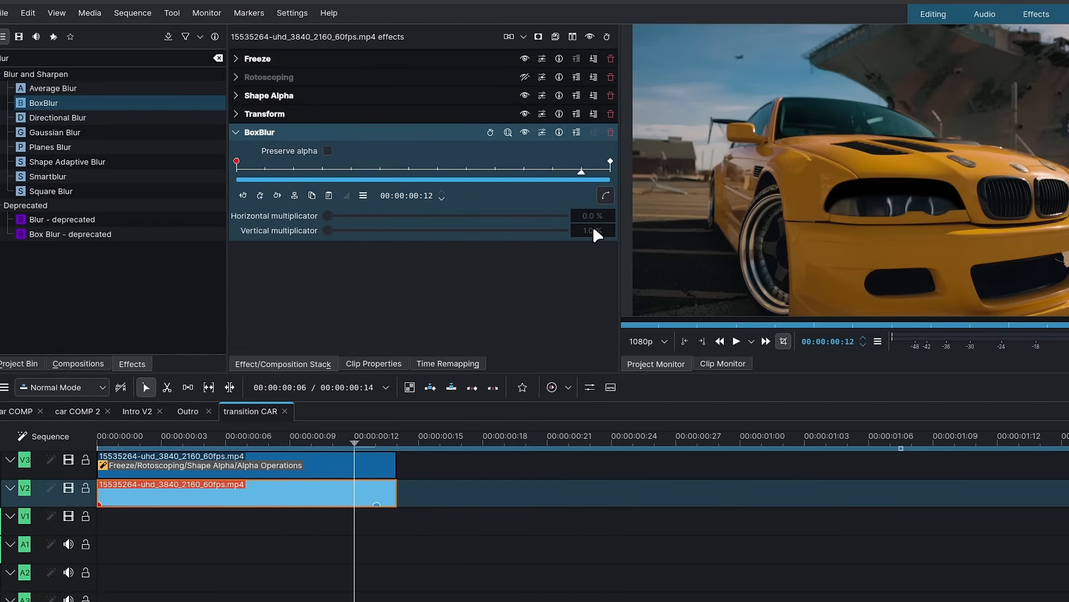
key(Right)
key(Right)
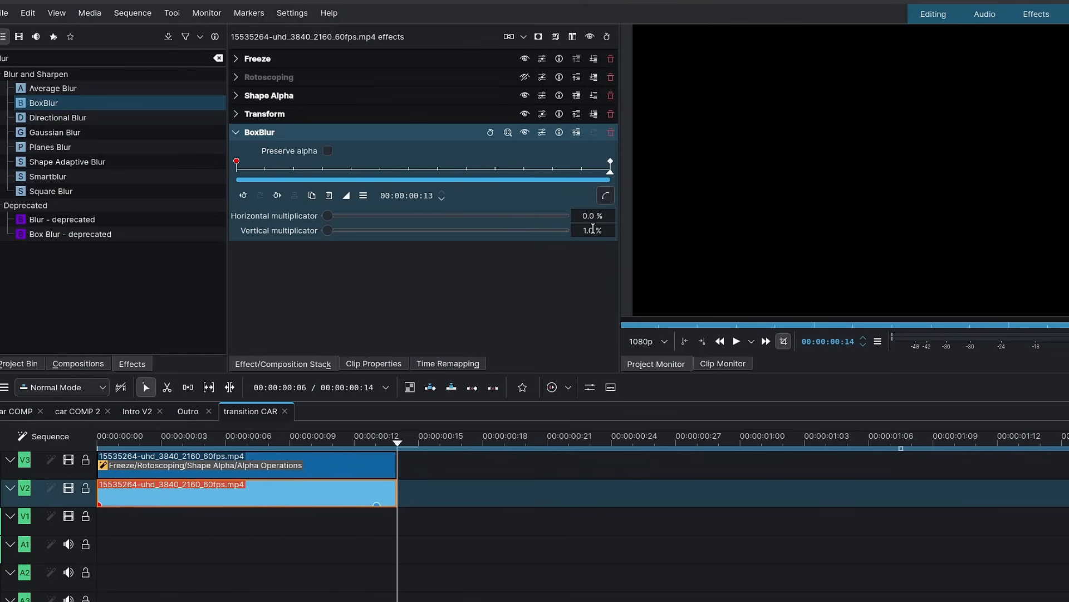
key(Left)
double_click(418, 133)
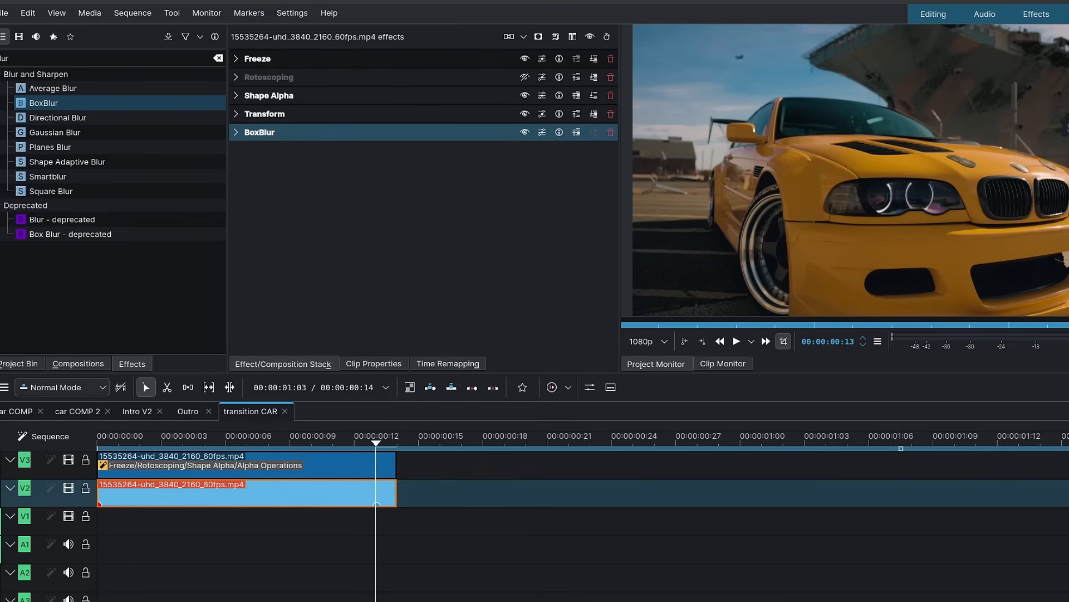
Create a sequence named Intro V3 and place the transition CAR sequence on its V2 track
key(ctrl+shift+n)
text(Intro V3)
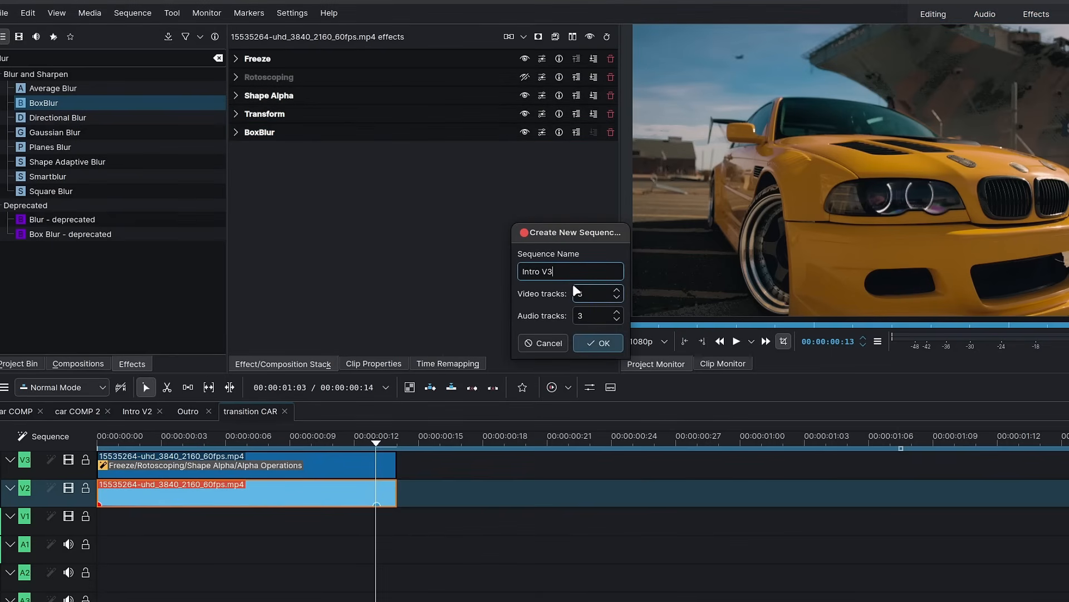
key(Return)
scroll(66, 207, up, 3)
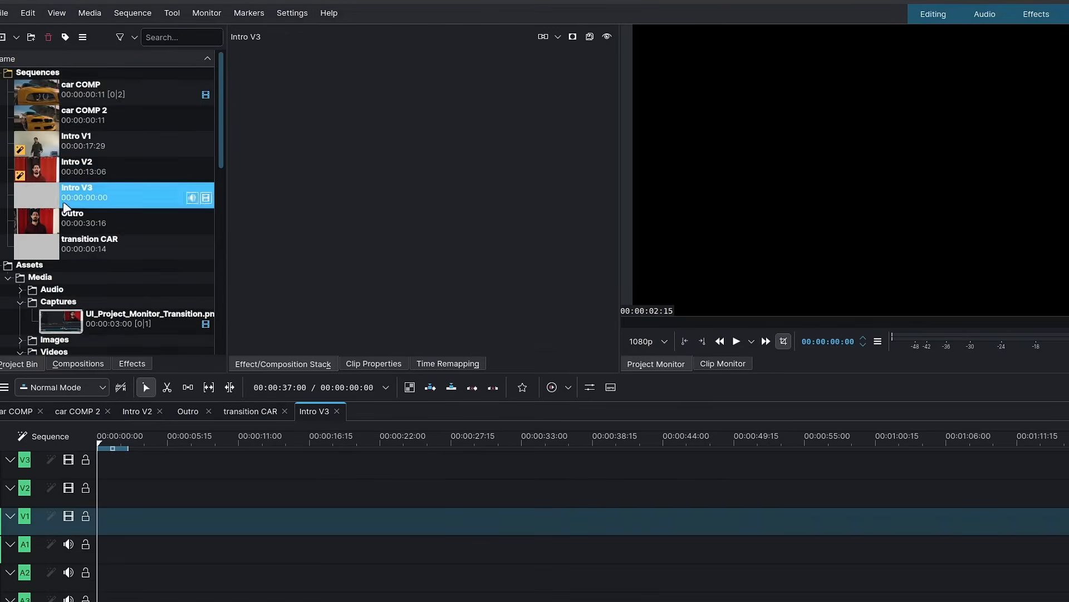
click(49, 250)
drag(53, 254, 187, 491)
Place Zone 1 of MVI_2540.MP4 from the Take 2 - TH folder at the start of track V1
scroll(111, 301, down, 10)
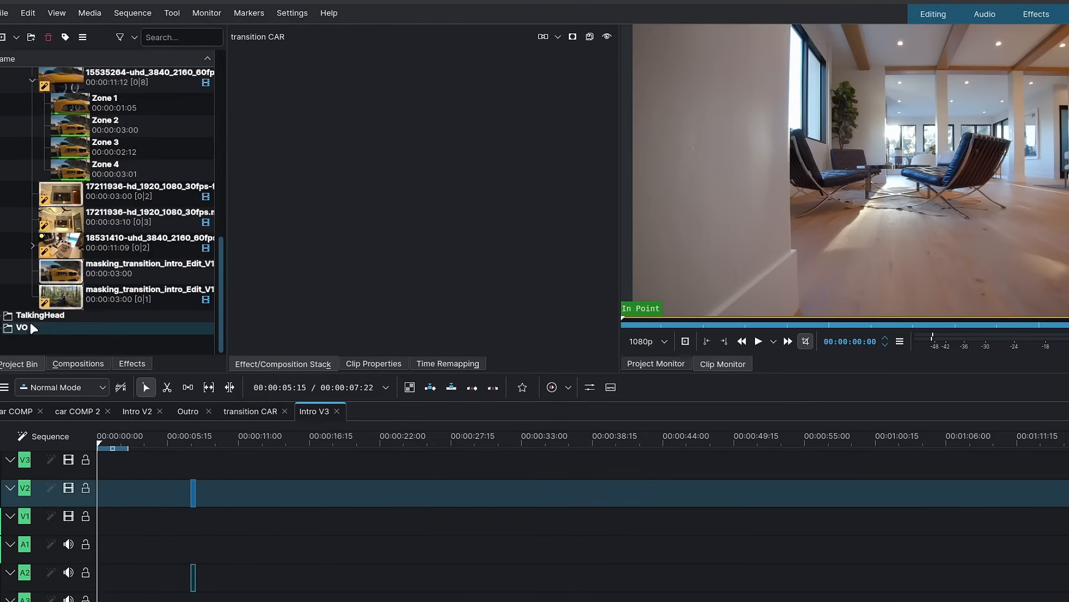
click(1, 315)
scroll(85, 313, down, 3)
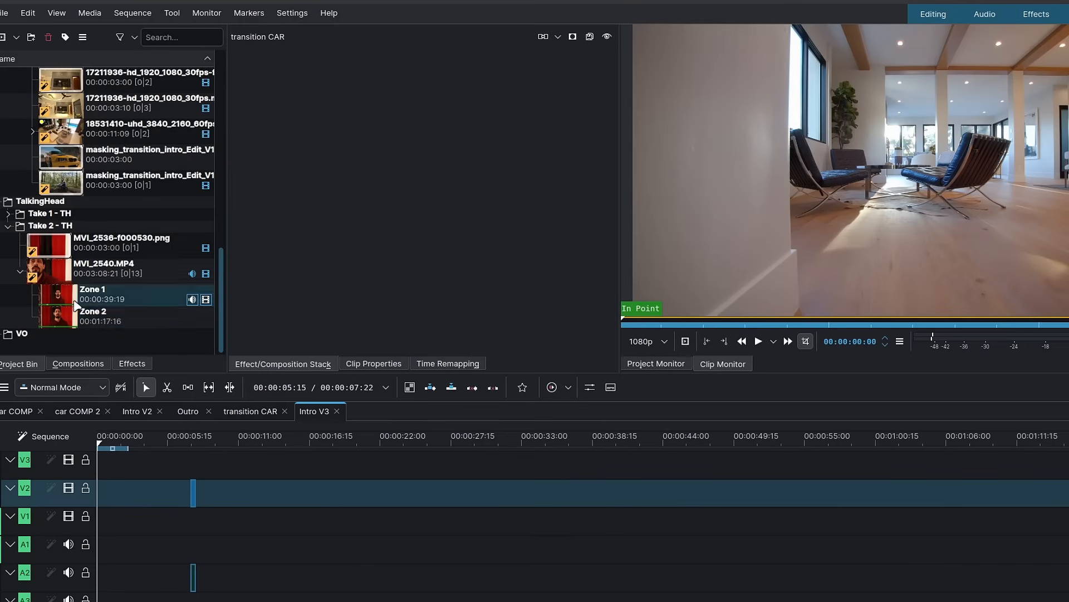
click(80, 295)
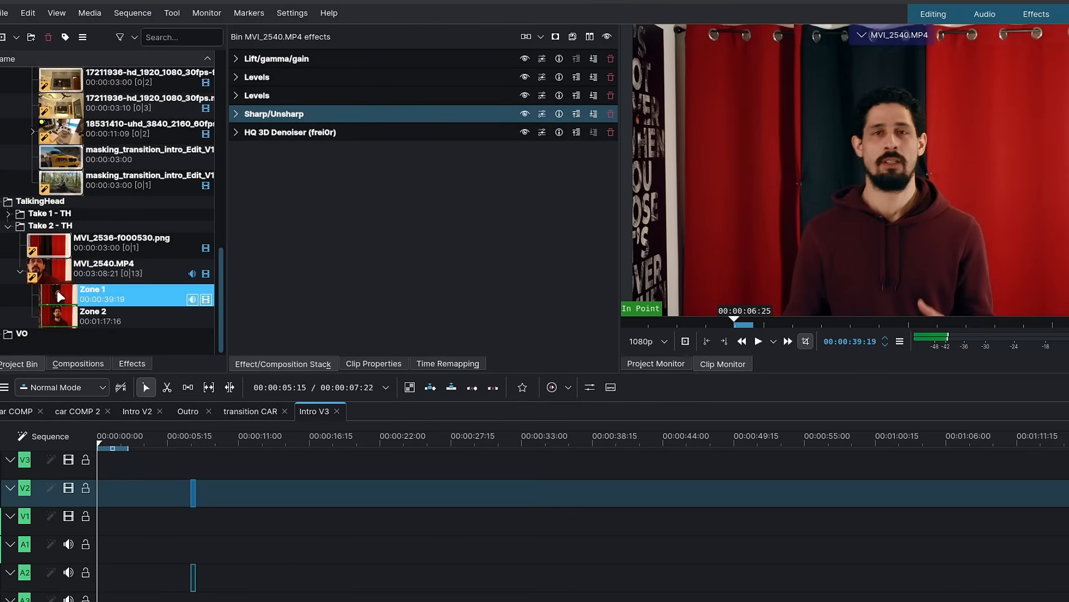
drag(60, 297, 162, 530)
drag(76, 532, 100, 528)
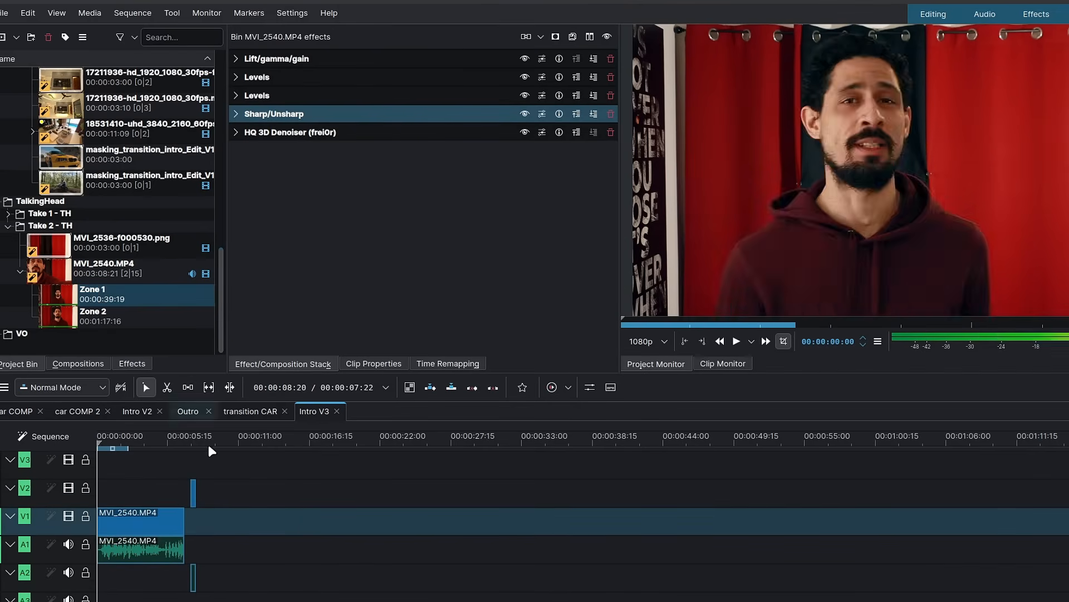
Trim the MVI_2540.MP4 clip to end at 00:00:06:00 and move the transition CAR clip so both end together
click(167, 443)
scroll(184, 545, up, 5)
scroll(237, 477, left, 5)
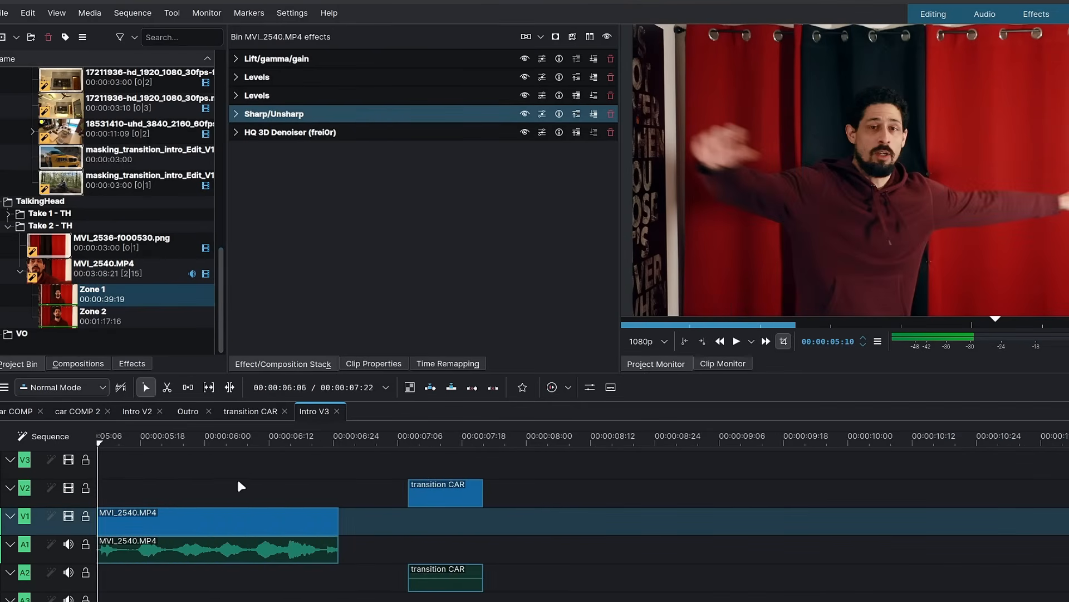
click(288, 438)
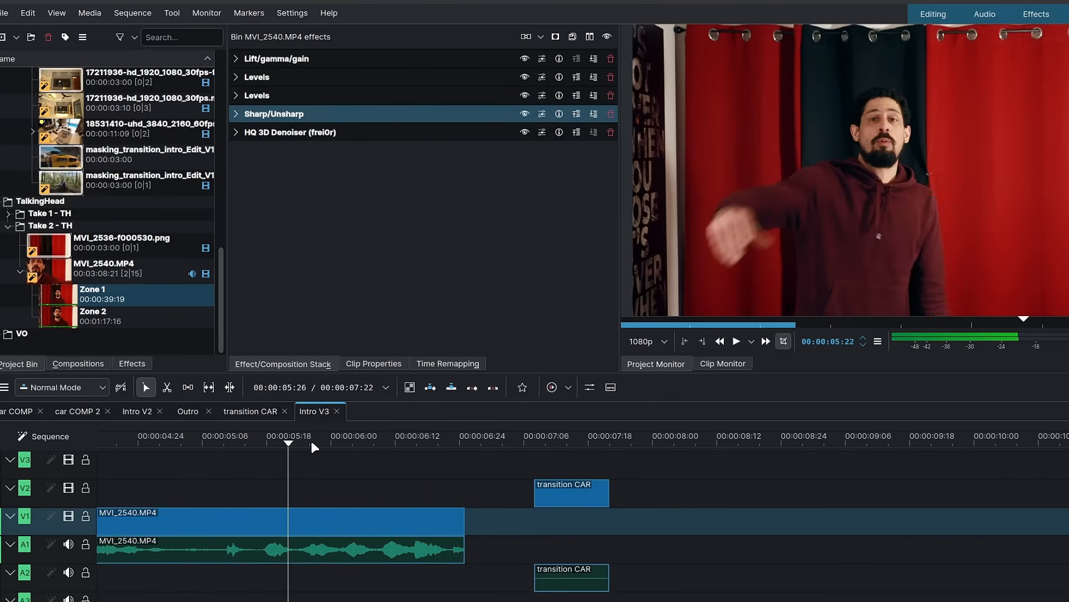
drag(312, 441, 331, 440)
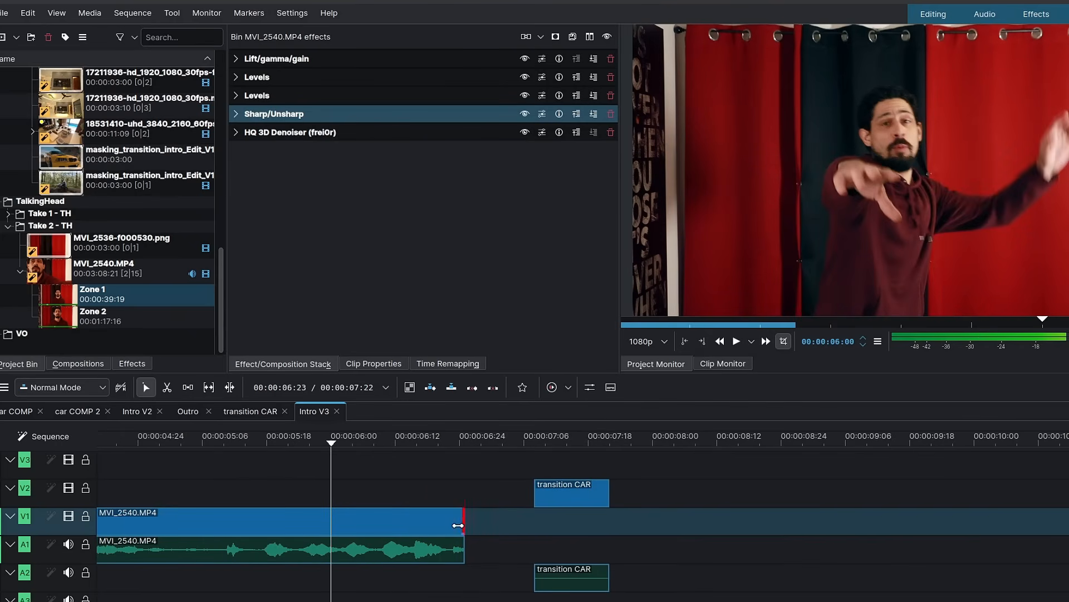
drag(458, 525, 331, 523)
drag(576, 504, 296, 499)
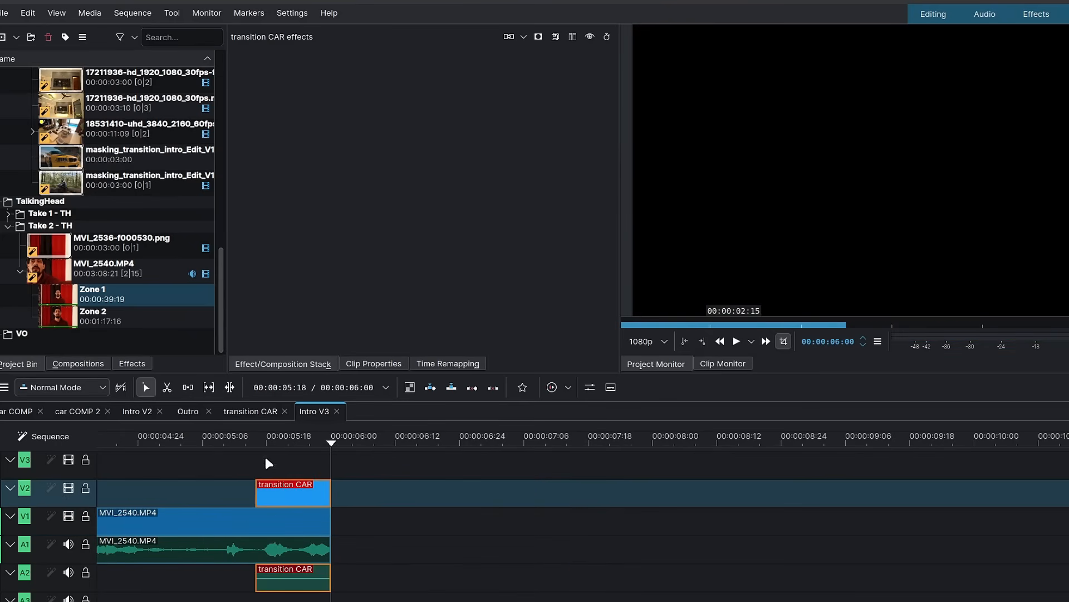
Step frame by frame through the transition CAR clip to check how the headlight fills in over the talking-head footage
click(262, 436)
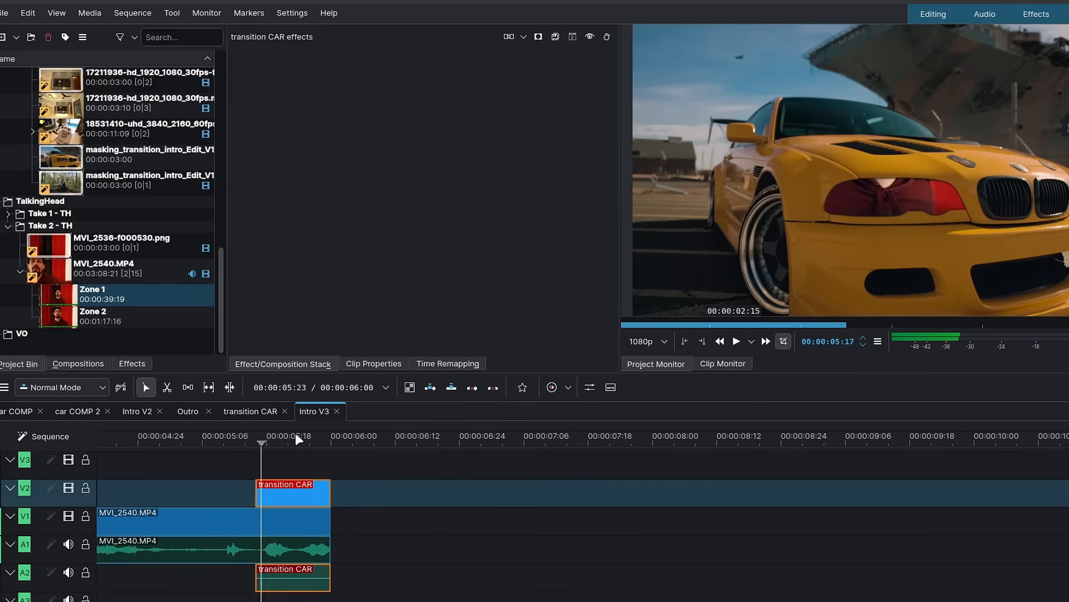
key(Right)
key(Right)
key(Right)
key(Right)
key(Right)
key(Right)
key(Right)
key(Right)
key(Right)
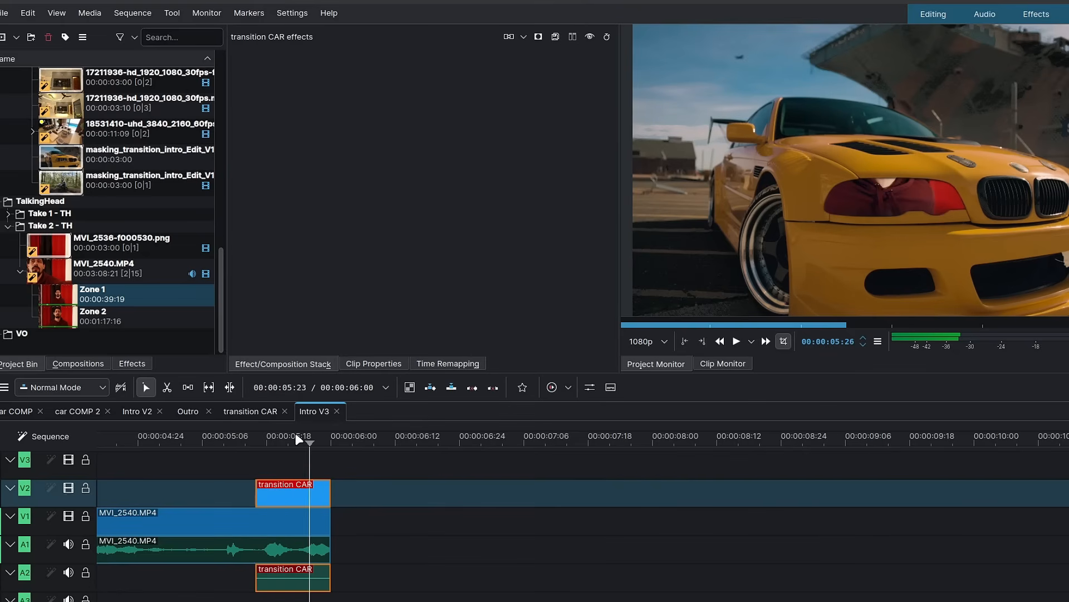
key(Right)
key(Right)
key(Right)
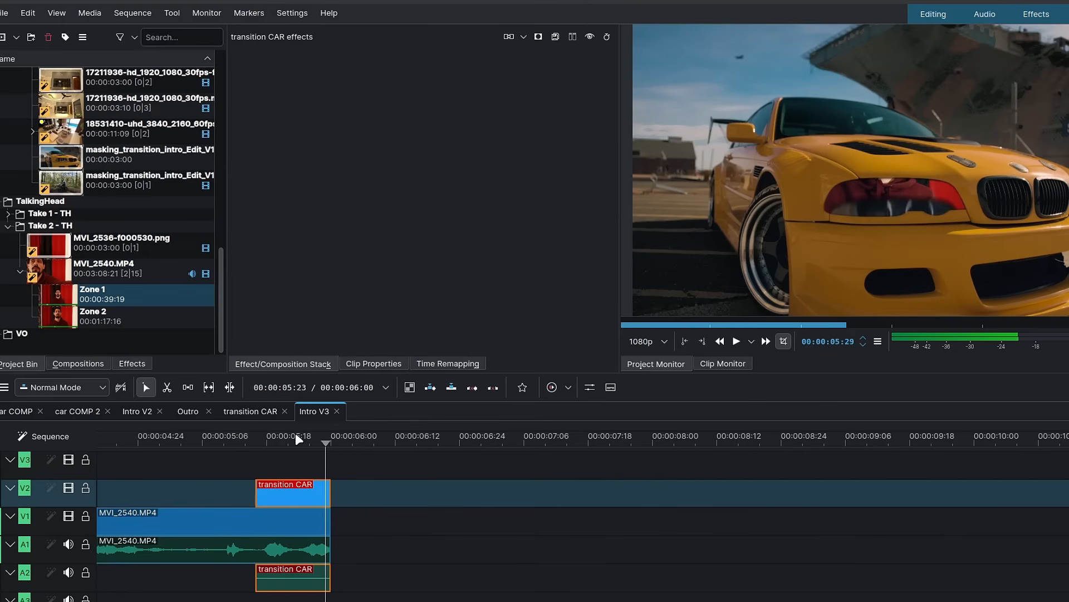
Trim the end of the transition CAR clip to 00:00:05:27
key(Left)
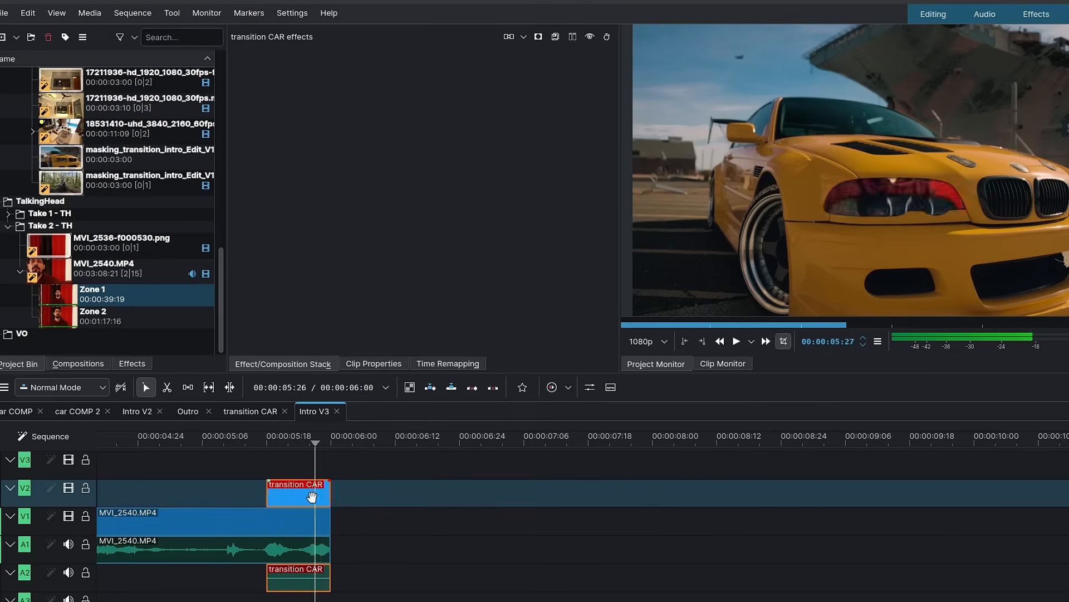
drag(329, 492, 316, 492)
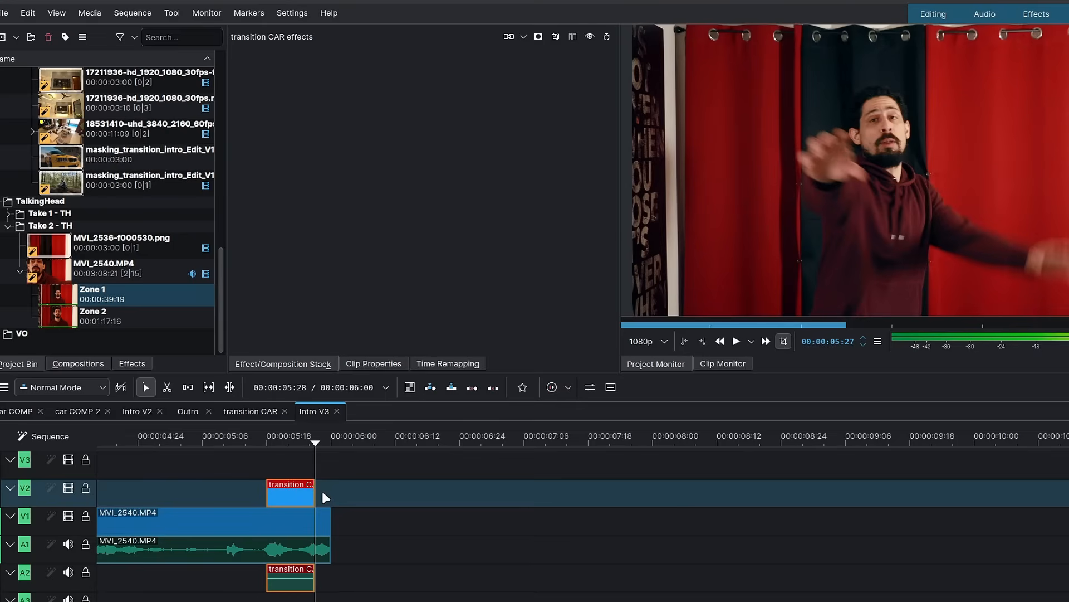
In the transition CAR sequence, move the headlight clip's final Transform and BoxBlur keyframes to 00:00:00:11
click(250, 411)
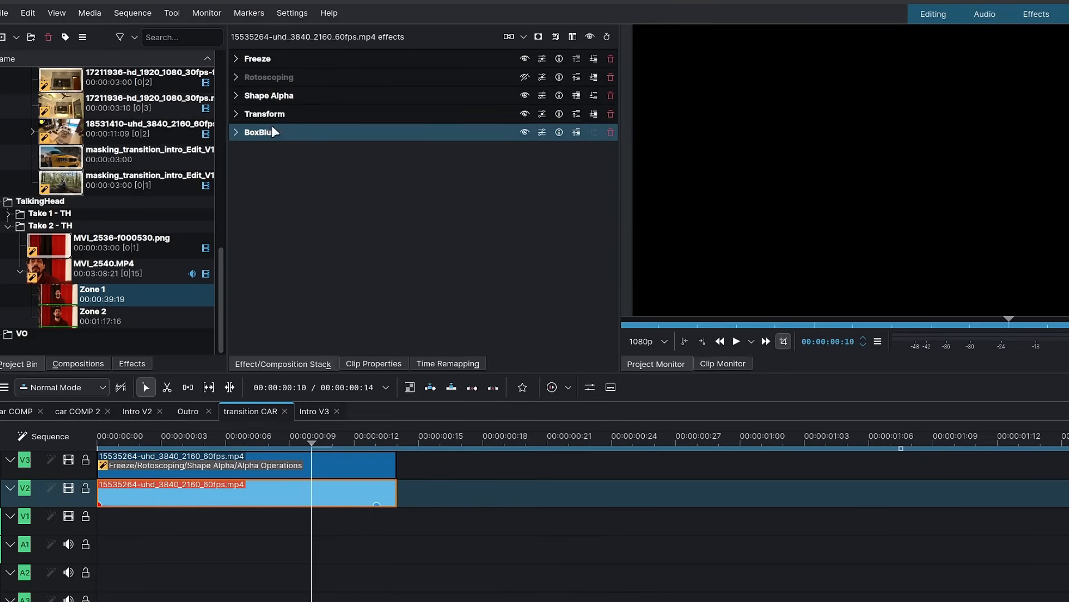
click(249, 115)
click(235, 114)
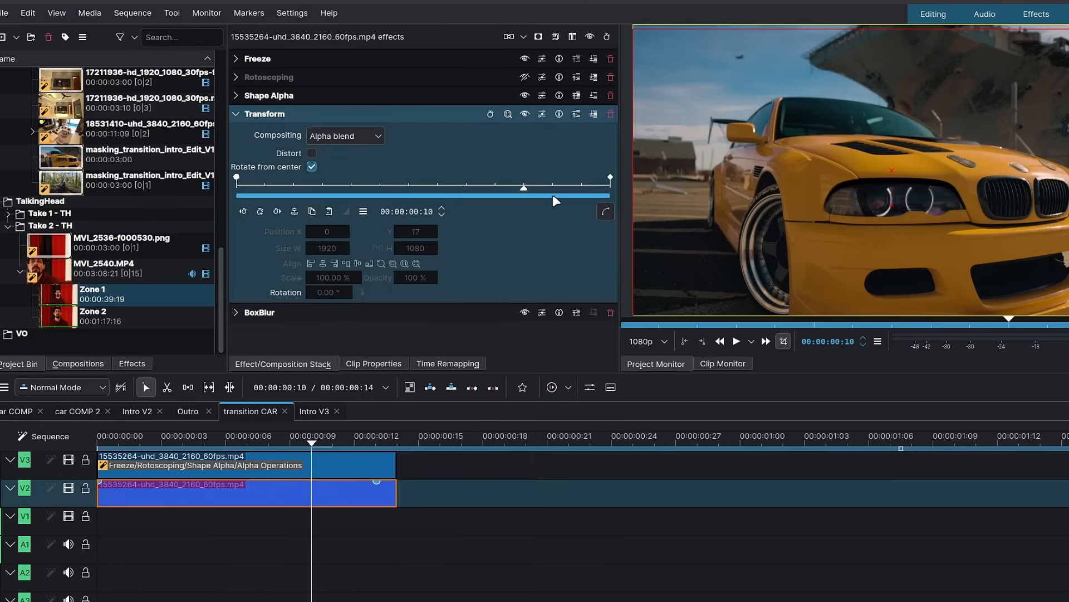
key(Right)
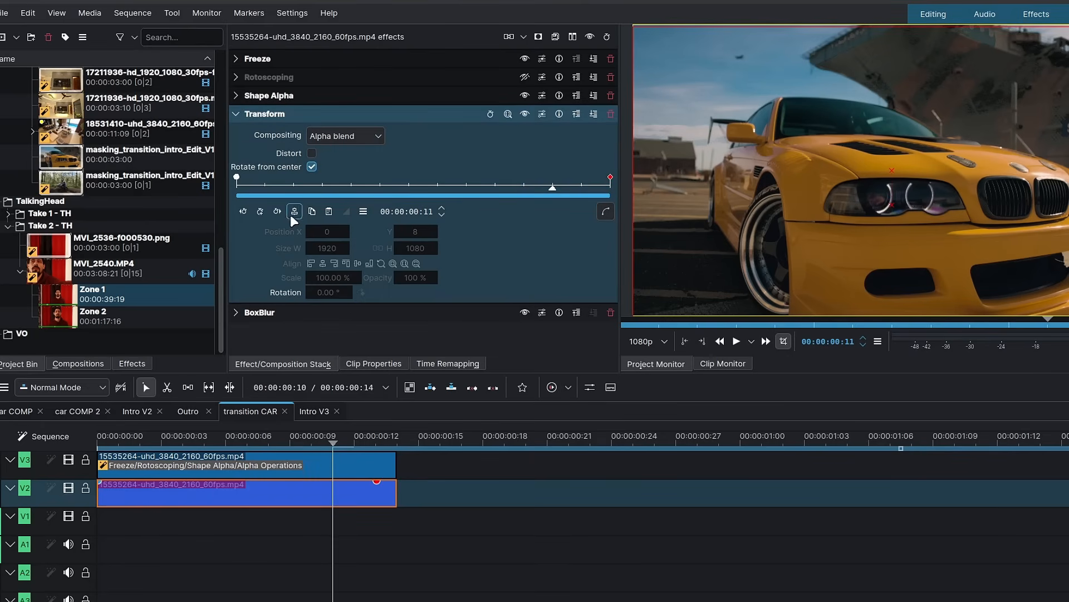
click(294, 212)
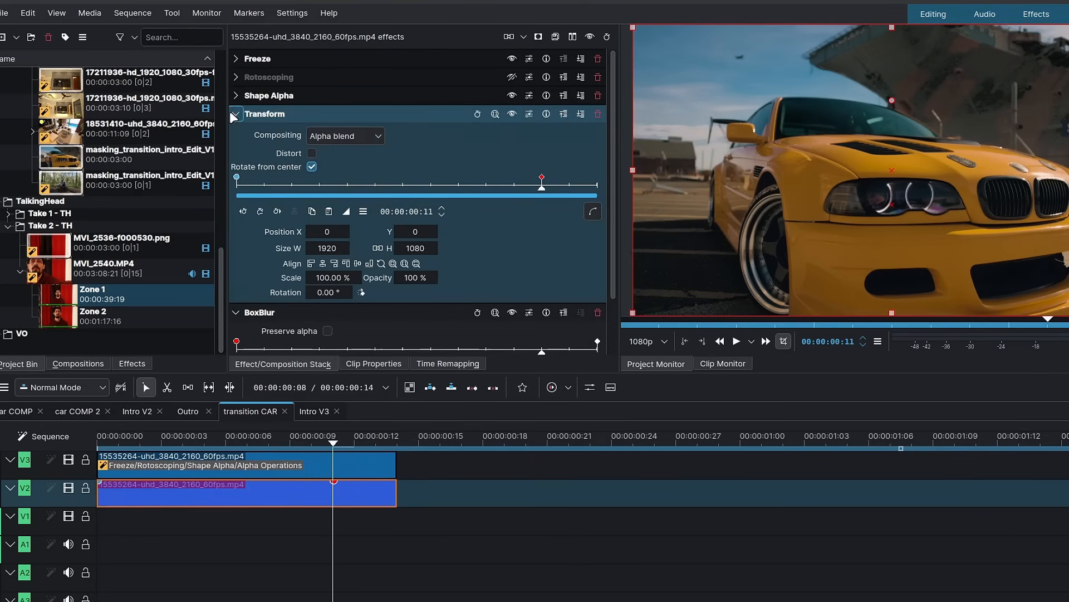
click(236, 312)
click(295, 195)
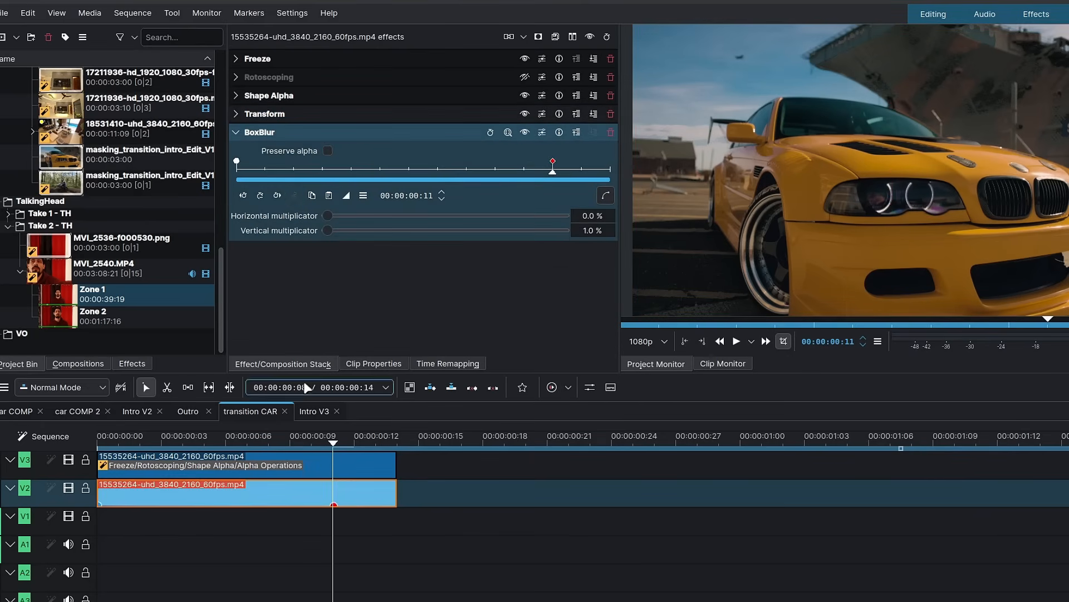
Return to the Intro V3 sequence and step through the transition's last frames to review the headlight timing
click(309, 415)
click(299, 444)
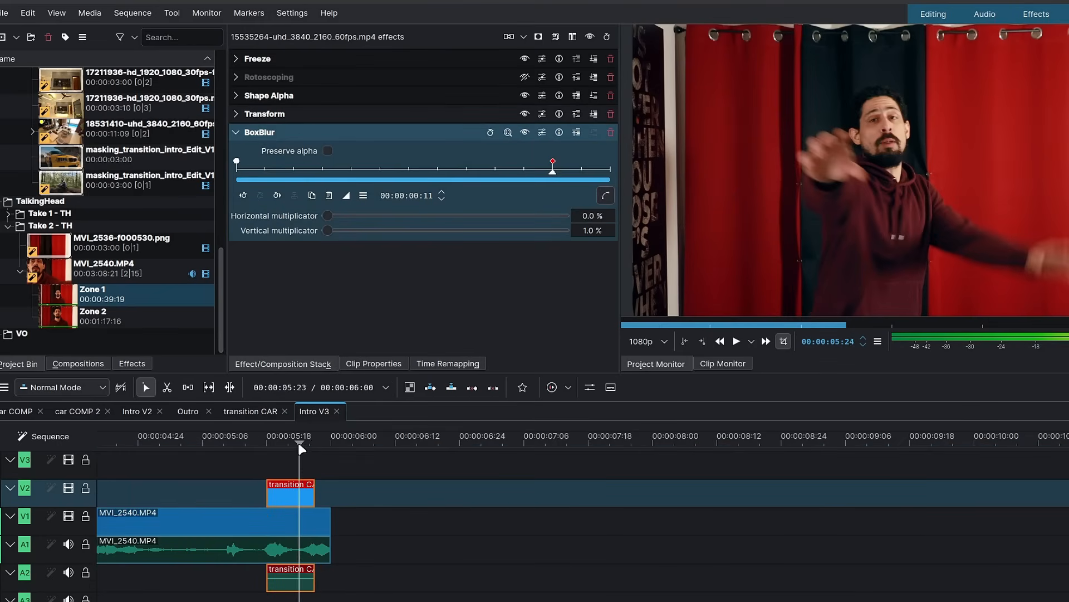
key(Right)
key(Right)
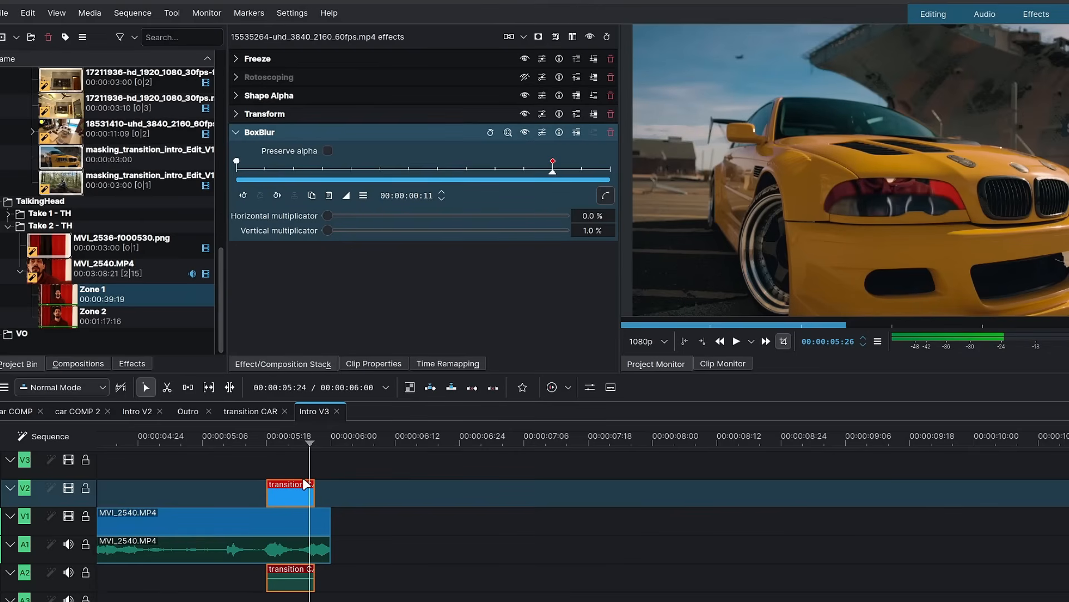
key(Right)
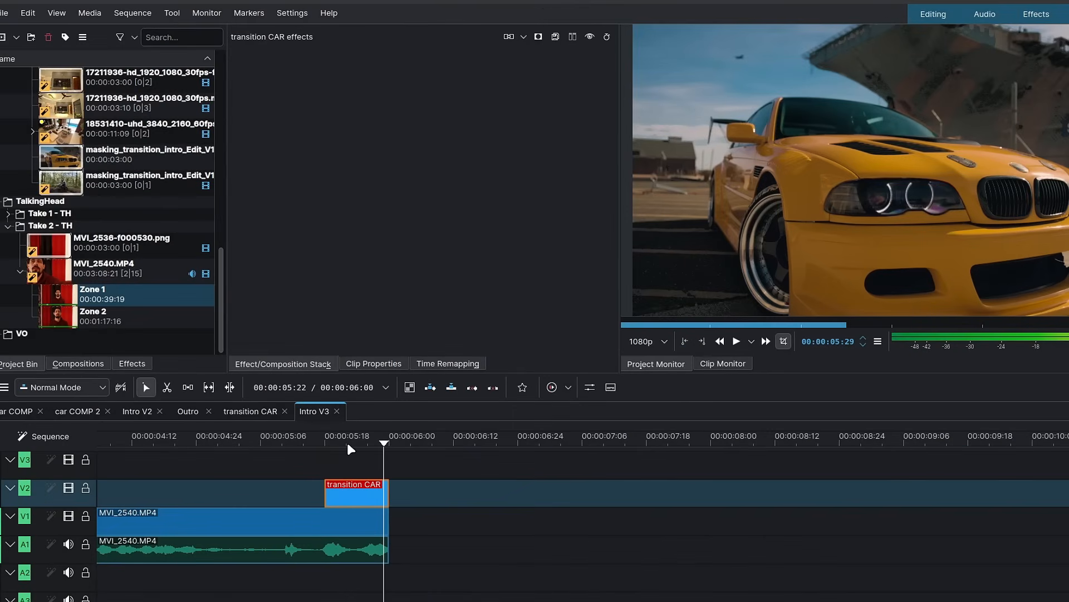
Add a Transform effect to the transition CAR clip, with keyframes on its first and last frames
click(347, 444)
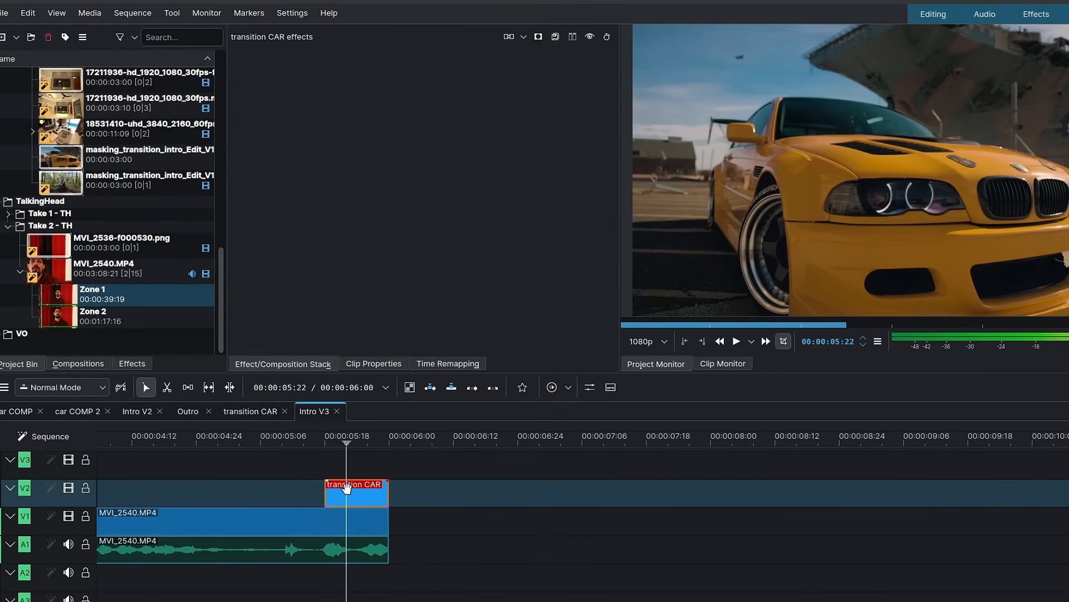
key(ctrl+t)
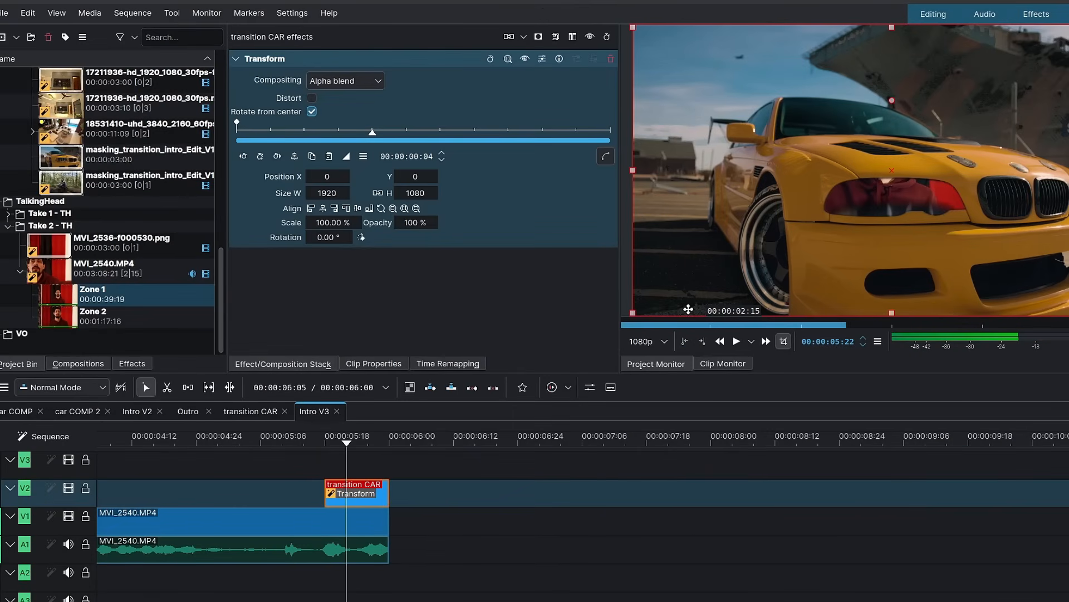
click(277, 157)
click(259, 156)
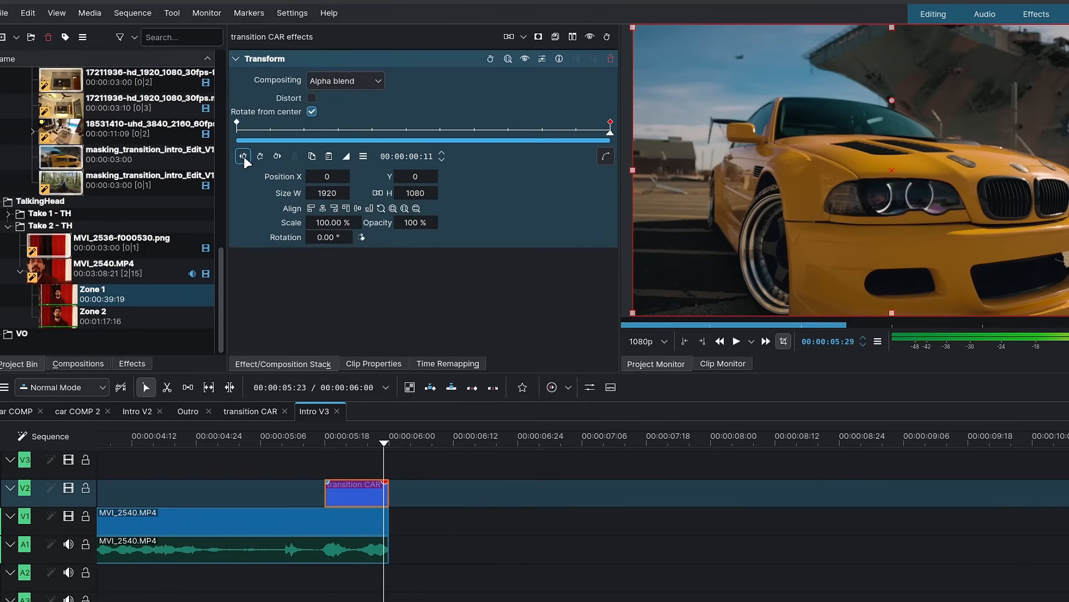
click(242, 156)
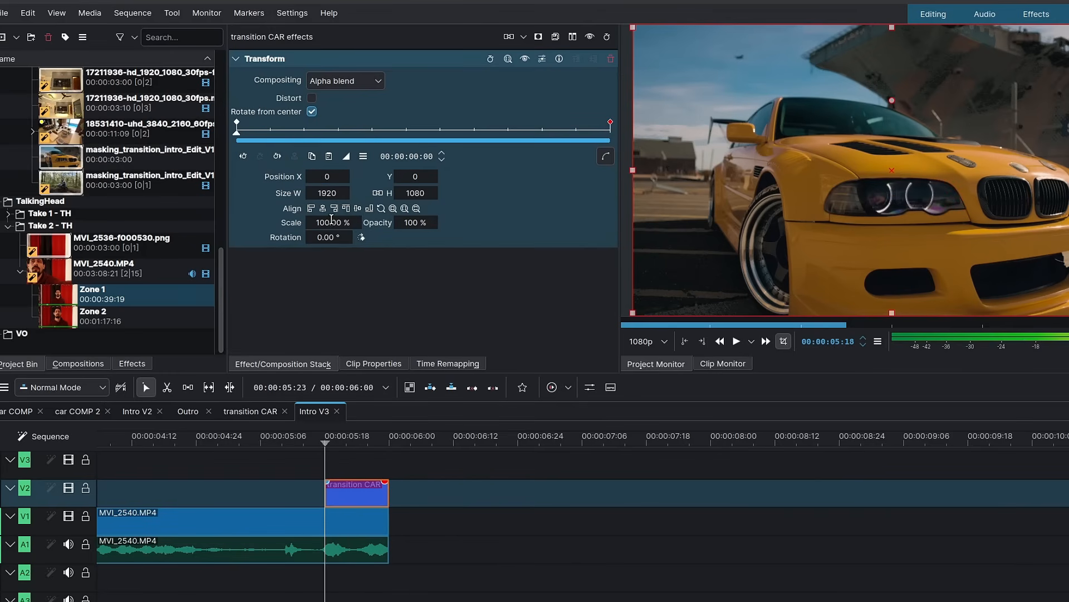
Set the first Transform keyframe's scale to 750% and lower its Y position value
triple_click(331, 222)
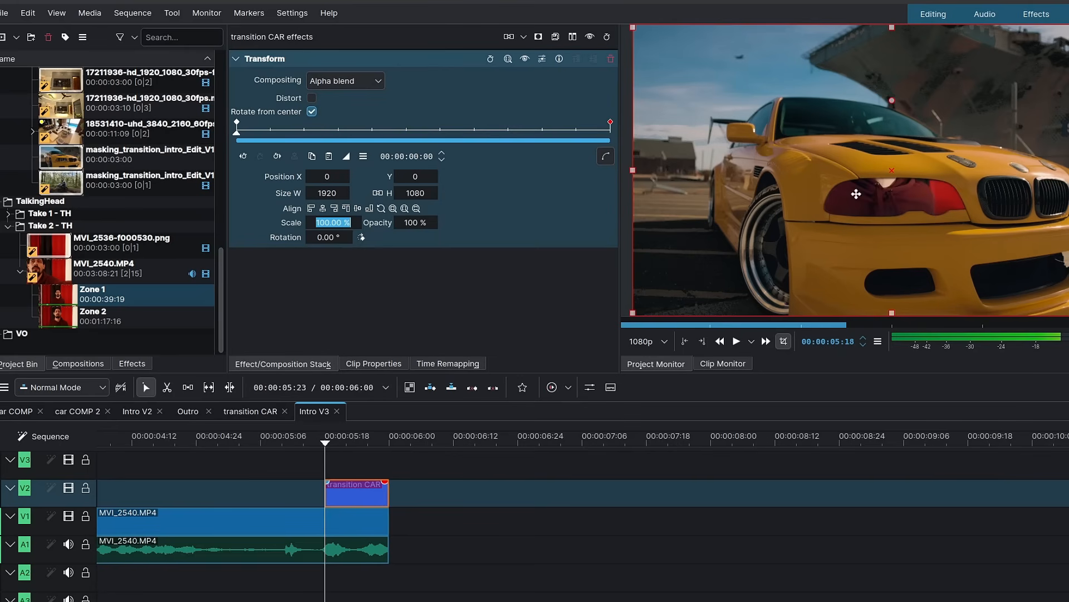
text(750)
key(Return)
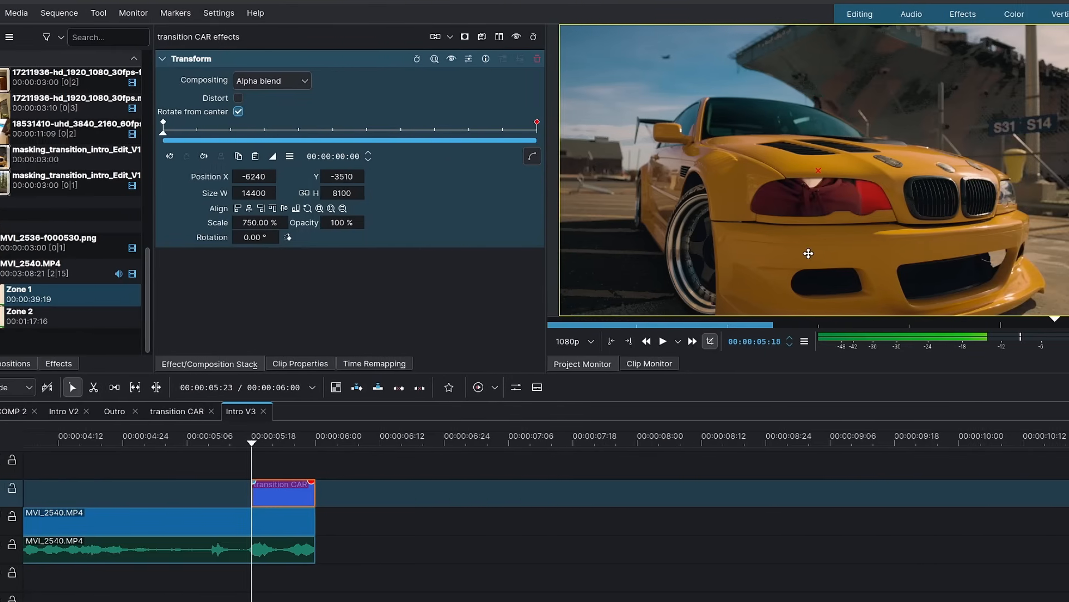
drag(338, 177, 320, 175)
Try scales of 800%, 850% and 860% at the first keyframe, zooming out the monitor to check the frame edges
triple_click(233, 222)
text(800)
key(Return)
triple_click(234, 222)
text(850)
key(Return)
triple_click(233, 223)
text(860)
key(Return)
mouse_move(1057, 245)
click(1037, 266)
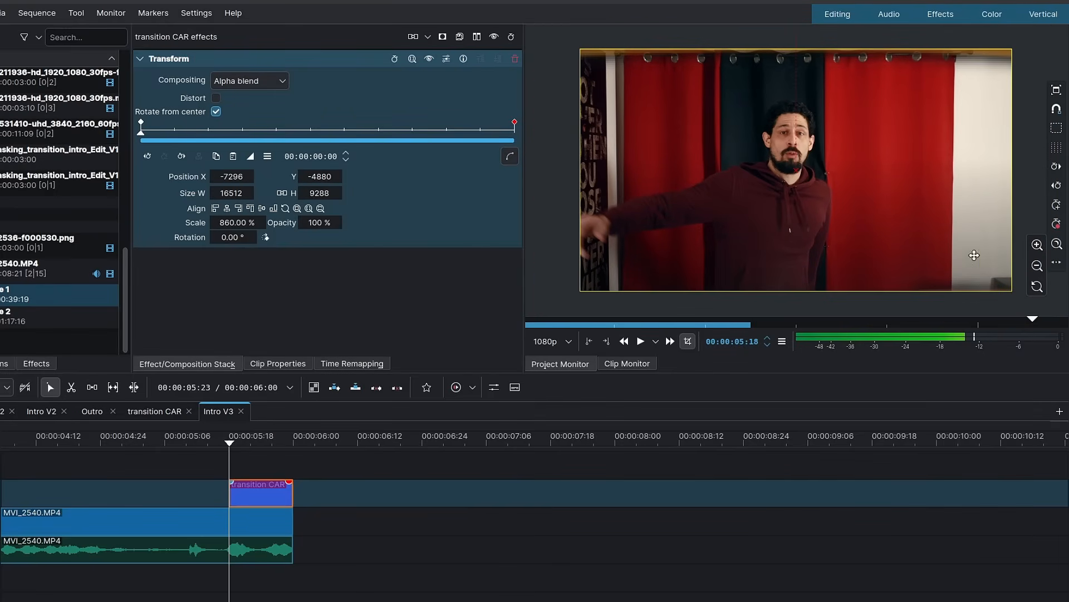
Set the first Transform keyframe's scale to 880% and its Y position to -5018
triple_click(234, 222)
text(880)
key(Return)
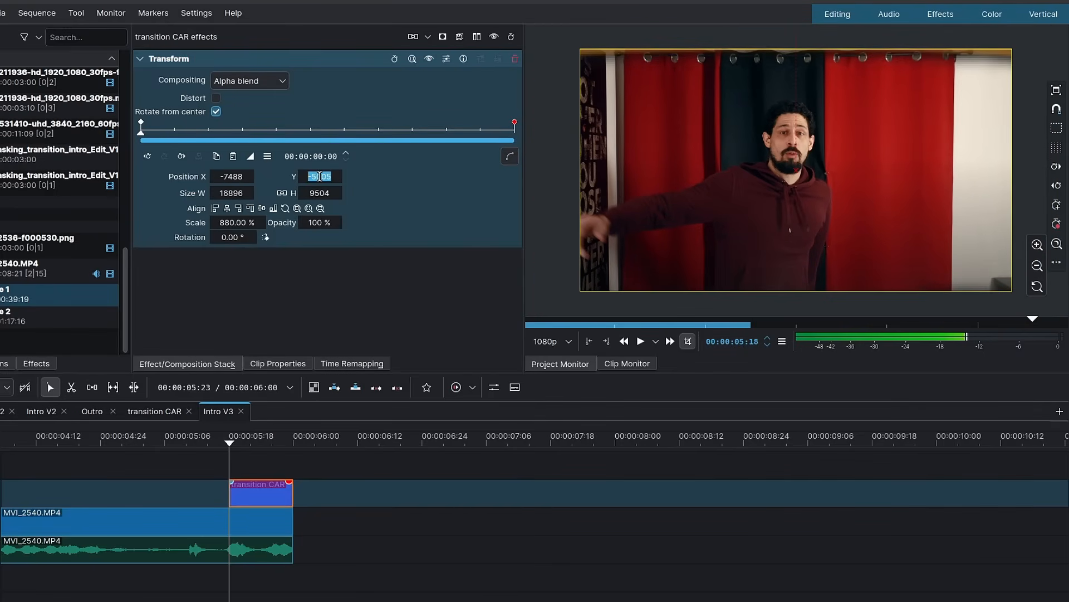
drag(327, 177, 319, 176)
Change the first Transform keyframe's interpolation to Cubic Out
click(141, 122)
click(252, 157)
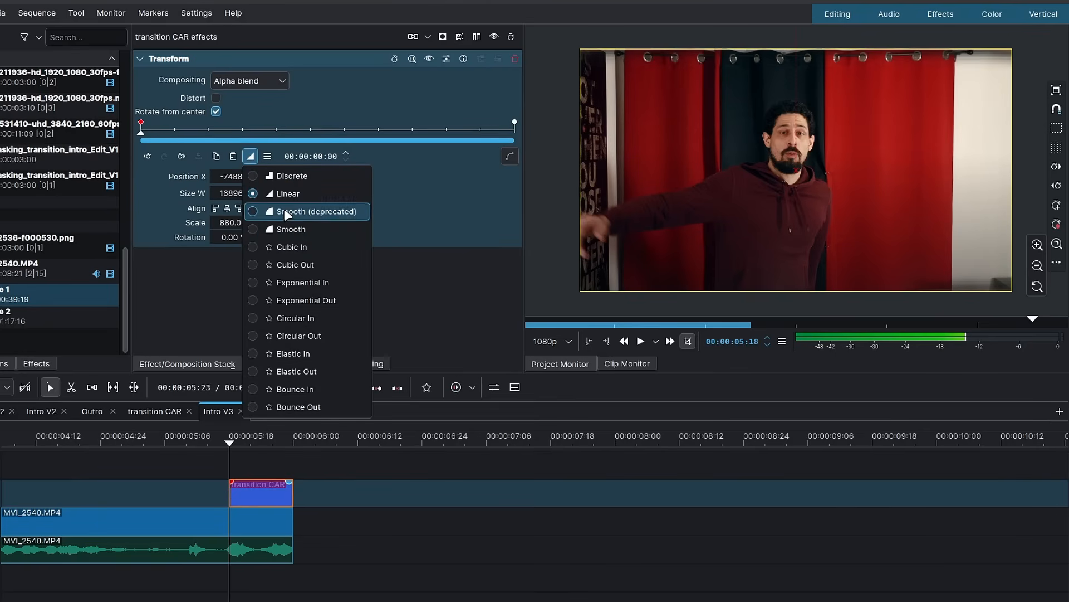
click(315, 259)
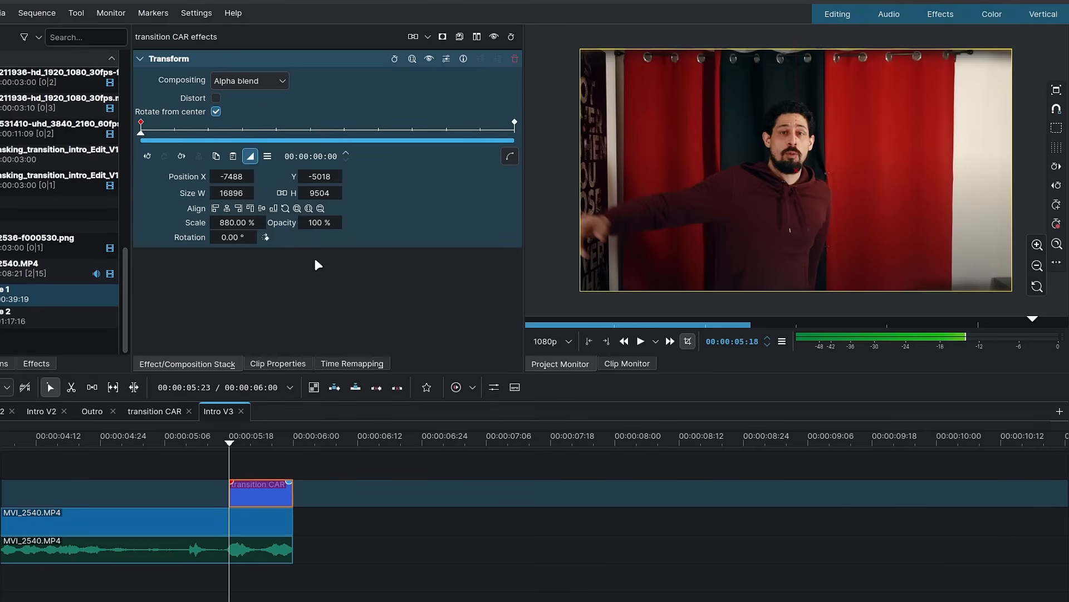
Step through the clip's first frames to check the zoom-out from the headlight
key(Right)
key(Right)
key(Right)
key(Right)
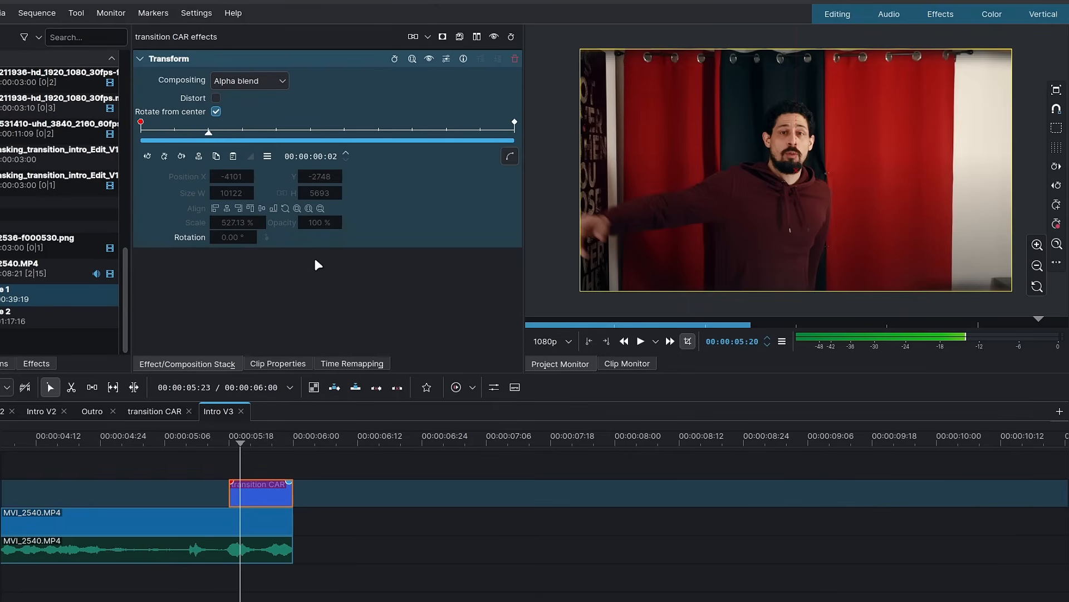
key(Right)
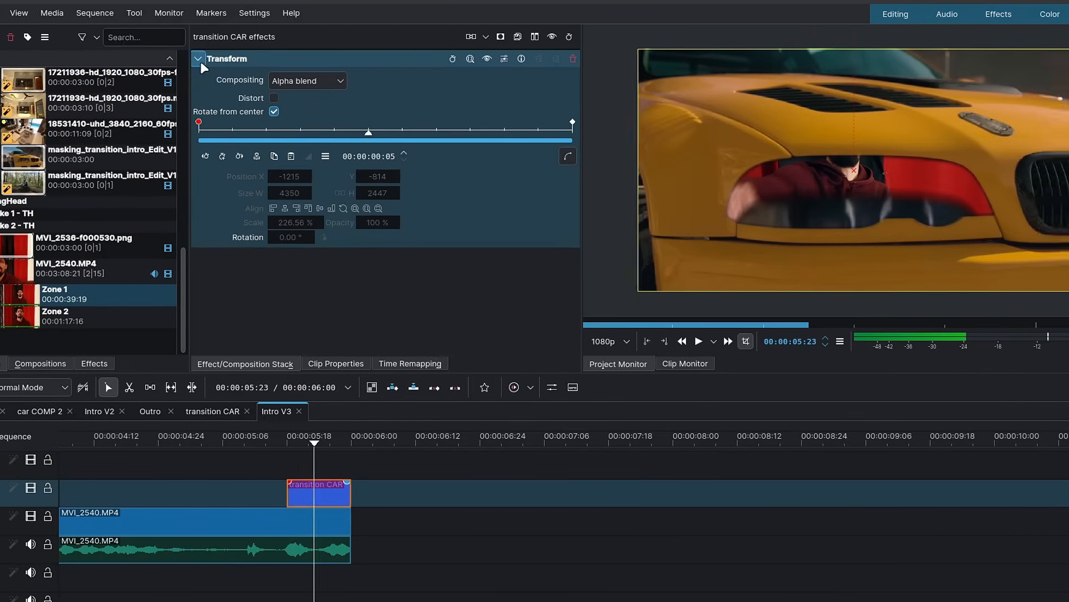
Apply a BoxBlur effect to the transition CAR clip and add a keyframe at its last frame with a 0% horizontal multiplicator
click(141, 60)
click(44, 366)
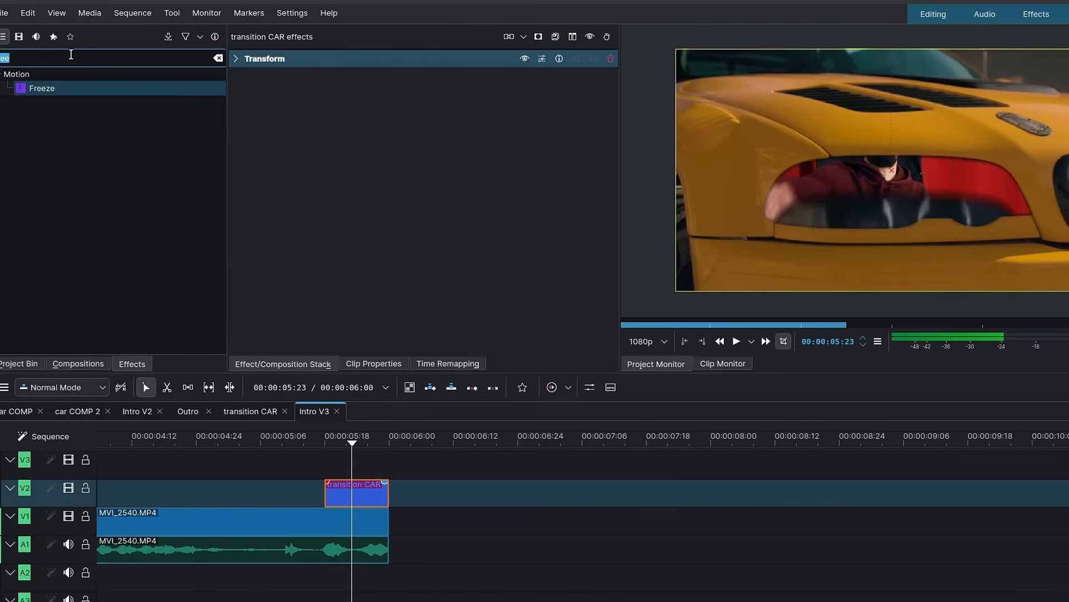
text(blur)
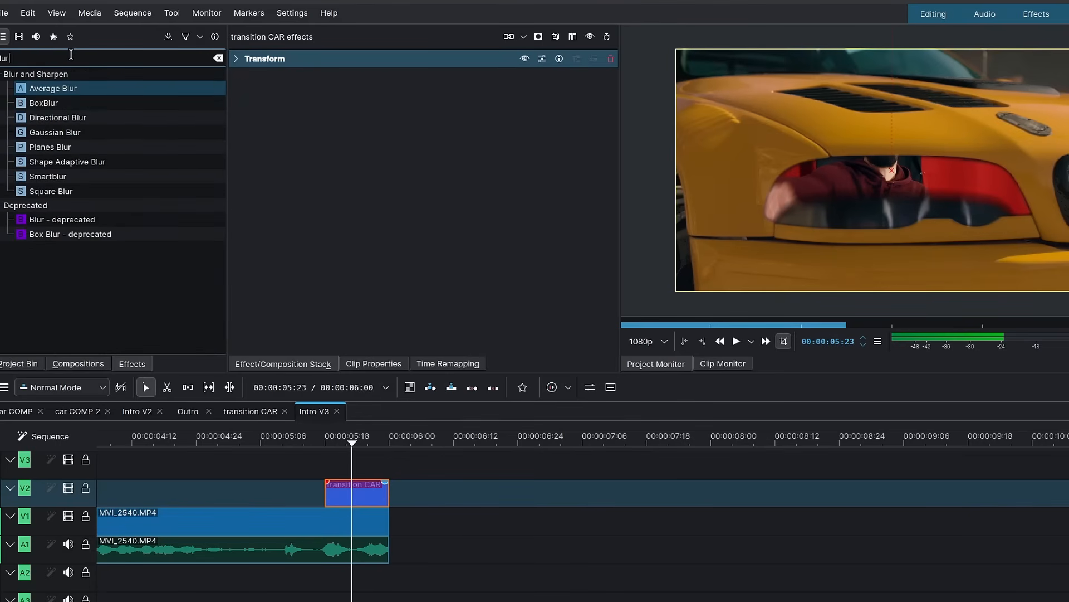
drag(61, 101, 390, 142)
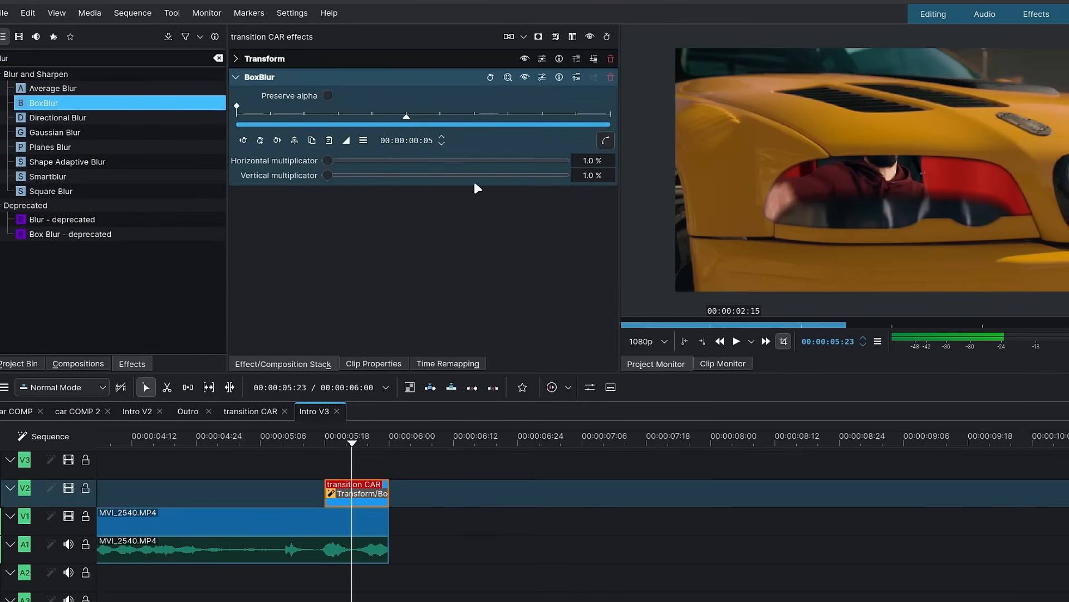
click(277, 140)
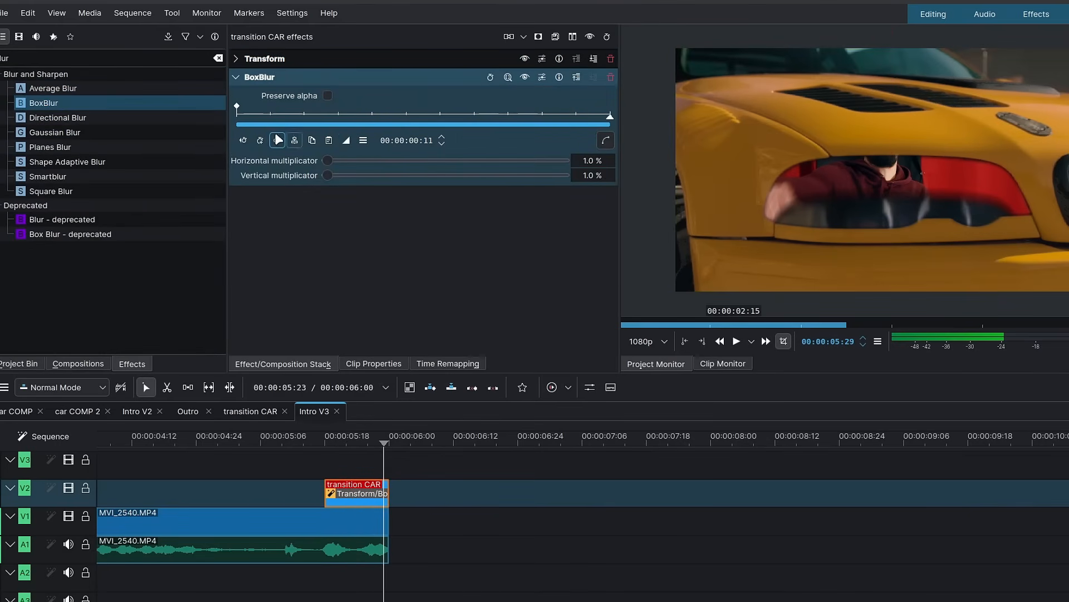
click(261, 142)
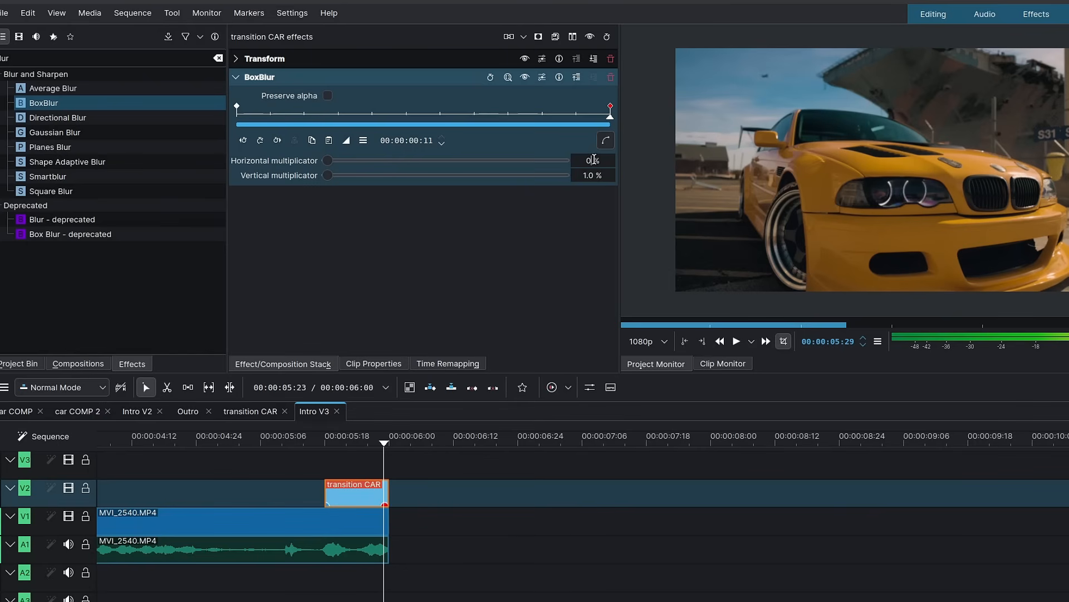
Set the first BoxBlur keyframe's vertical multiplicator to 35% and its horizontal multiplicator to 5%
click(243, 141)
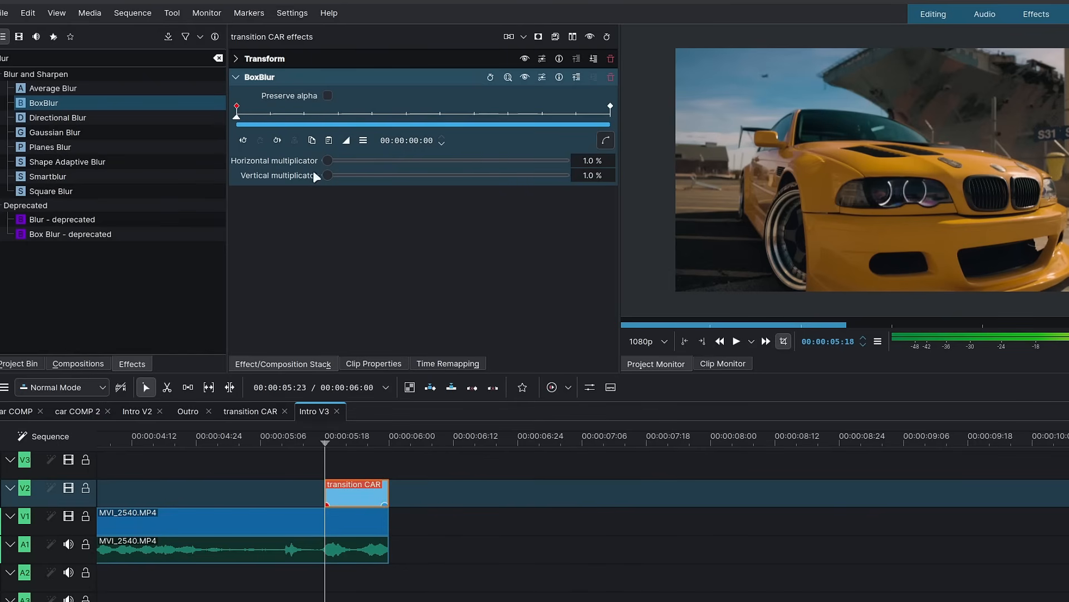
click(345, 180)
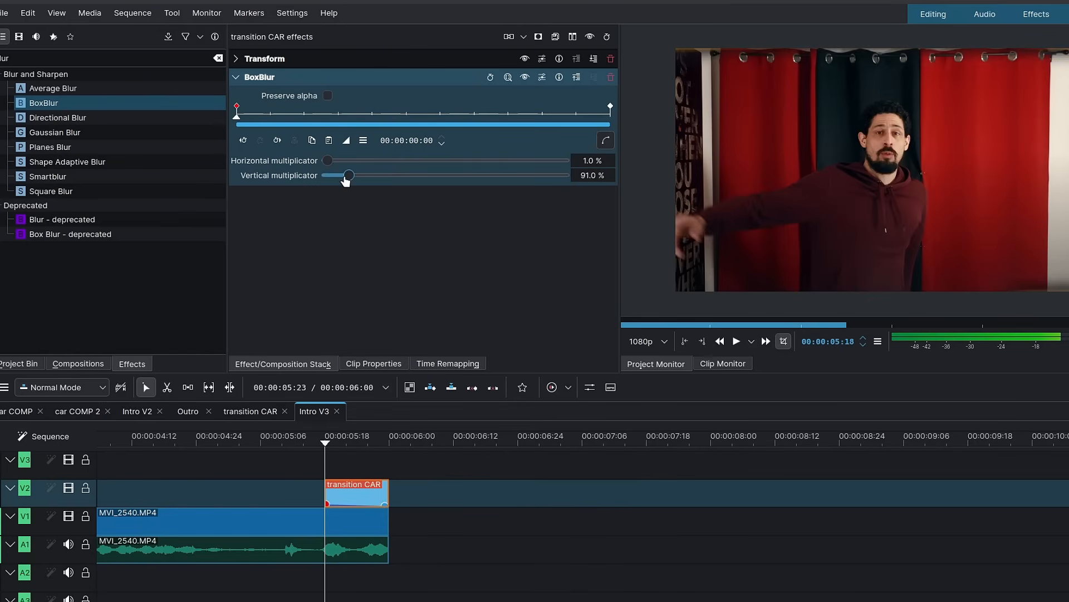
drag(341, 181, 327, 181)
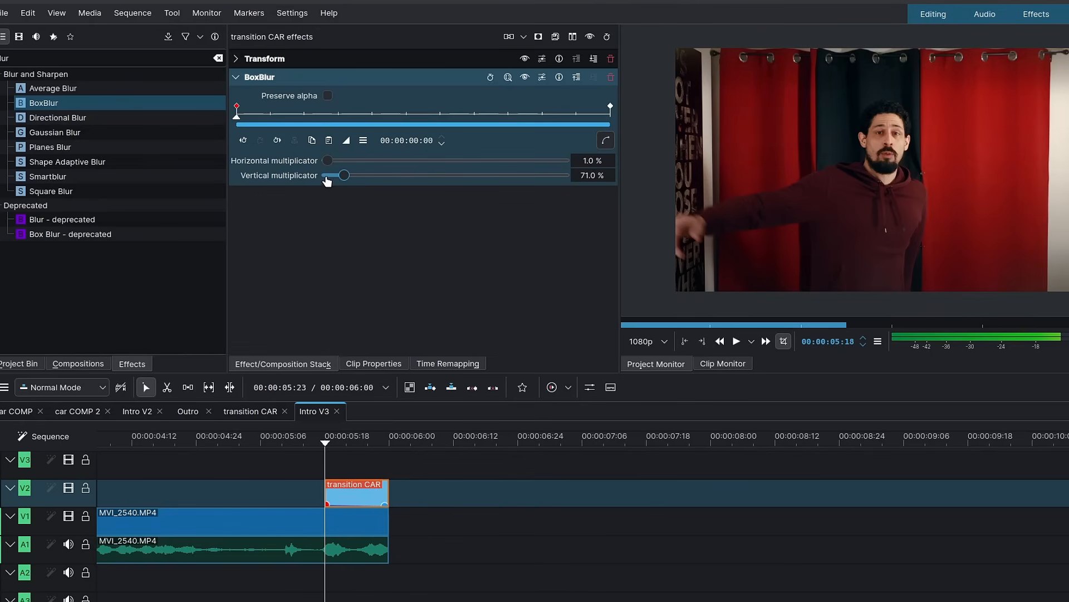
click(332, 179)
click(329, 179)
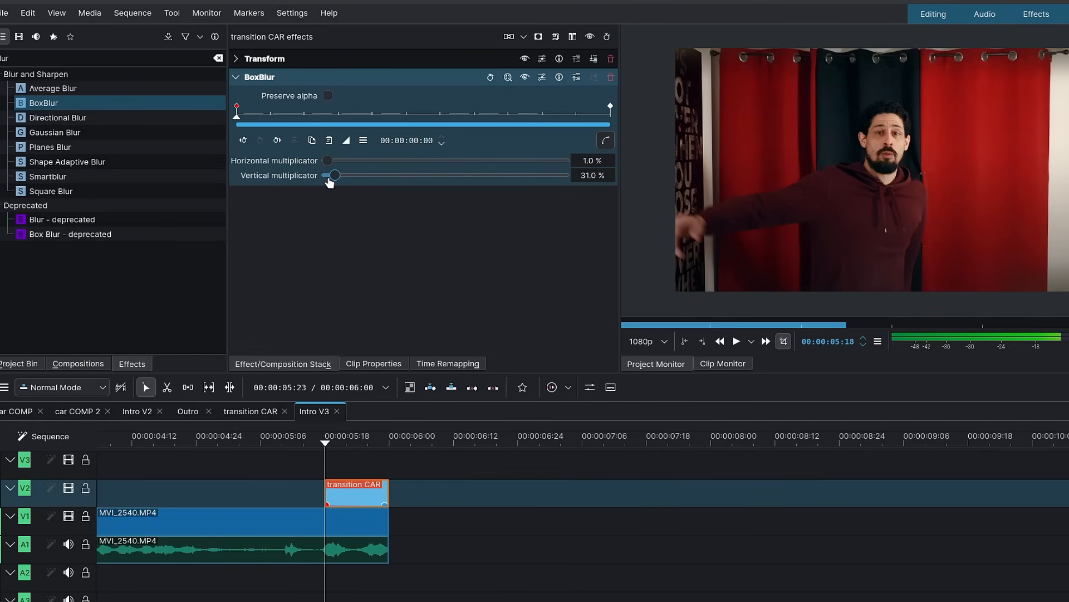
click(582, 177)
text(35)
key(Return)
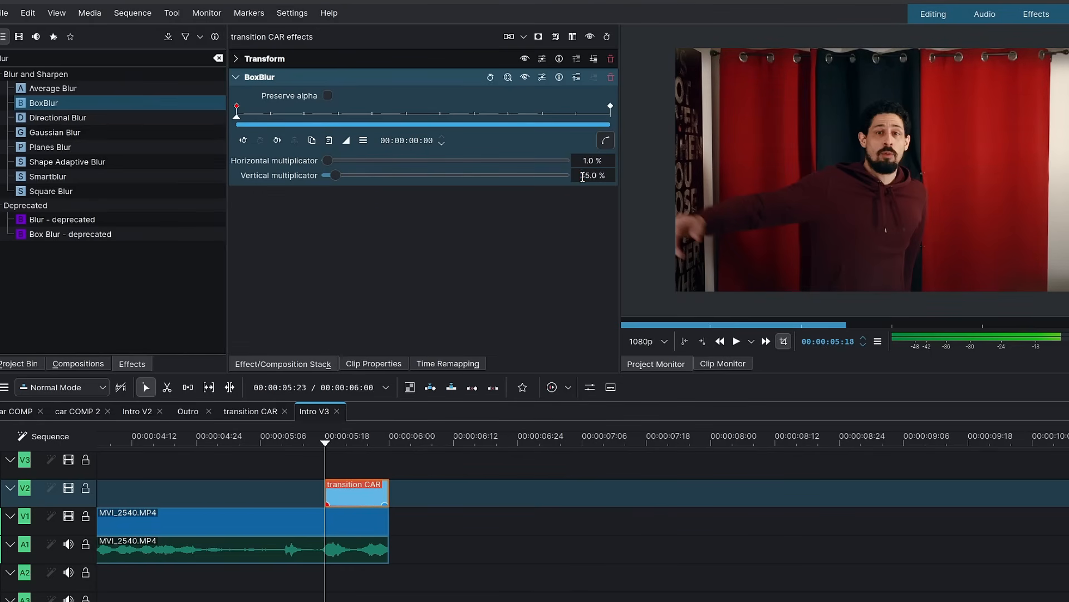
click(591, 160)
text(5)
Change the first BoxBlur keyframe's interpolation to Cubic Out and step through the frames to check the blur
click(344, 141)
click(424, 250)
key(Right)
key(Right)
key(Right)
key(Right)
key(Right)
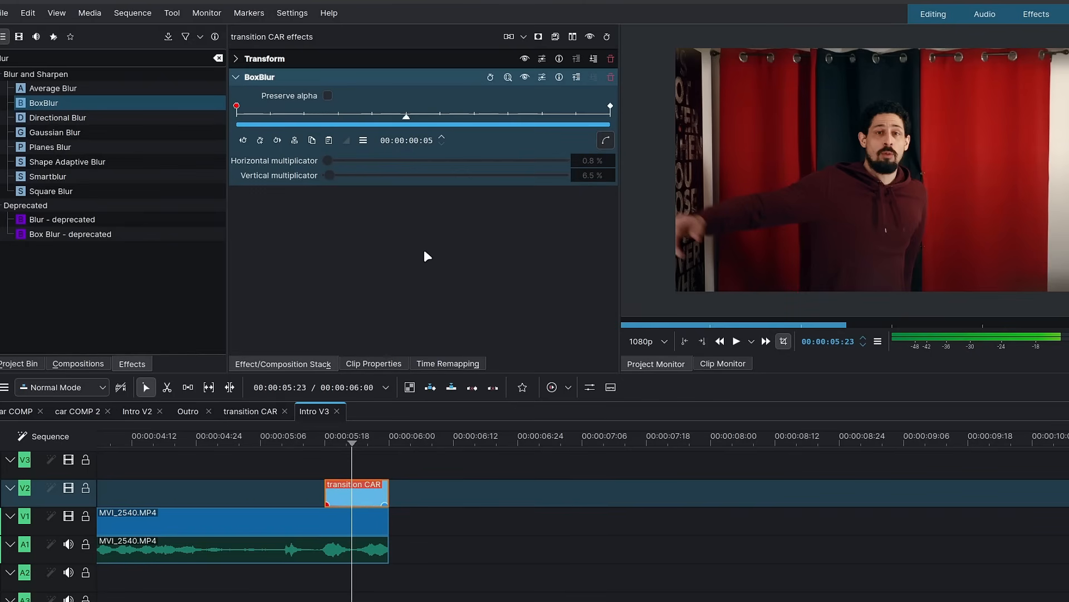
key(Right)
key(Right)
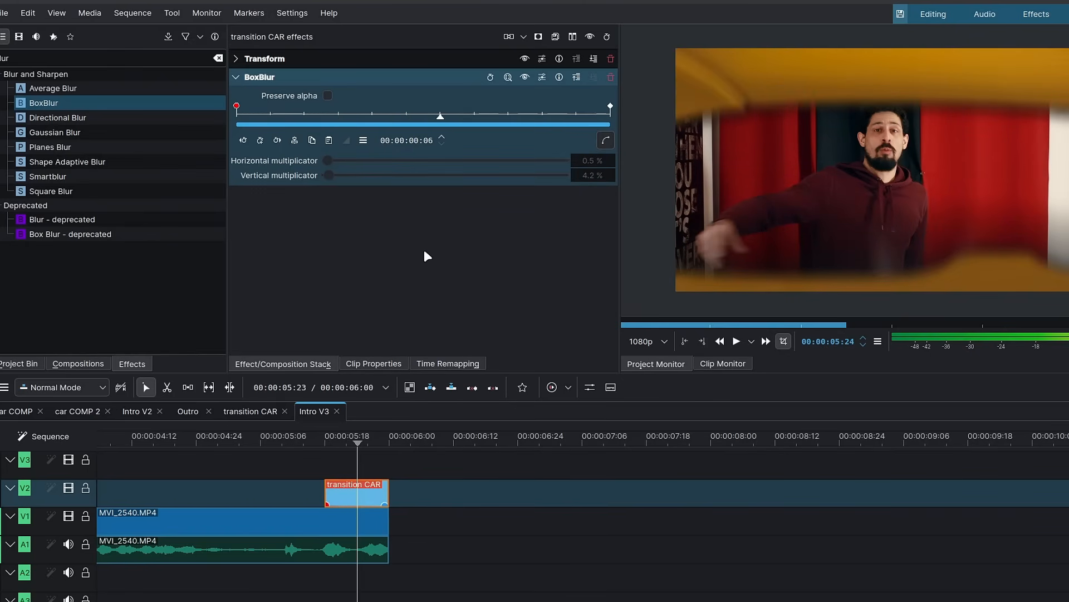
Raise the first BoxBlur keyframe's vertical multiplicator to 75%
click(243, 140)
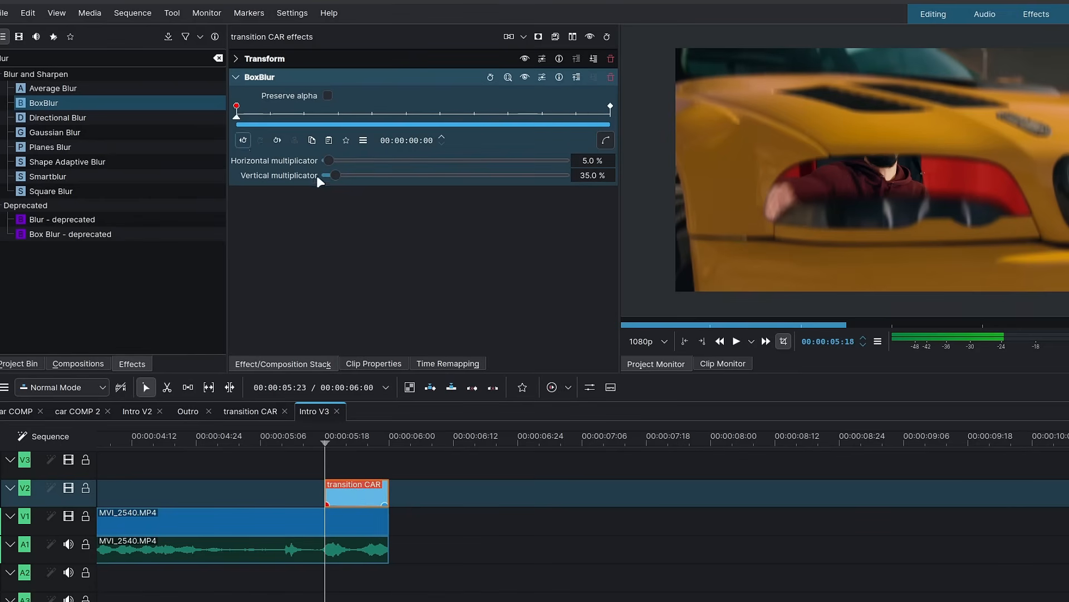
drag(335, 175, 343, 178)
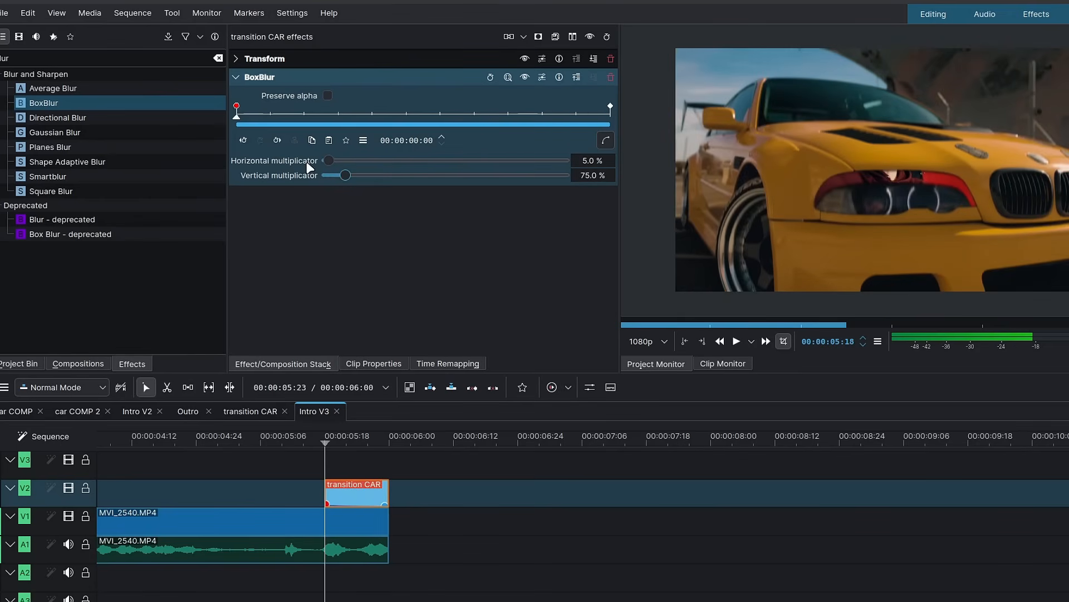
Step through the transition CAR clip frame by frame to examine how the blur fades during the zoom-out
key(Right)
key(Right)
key(Right)
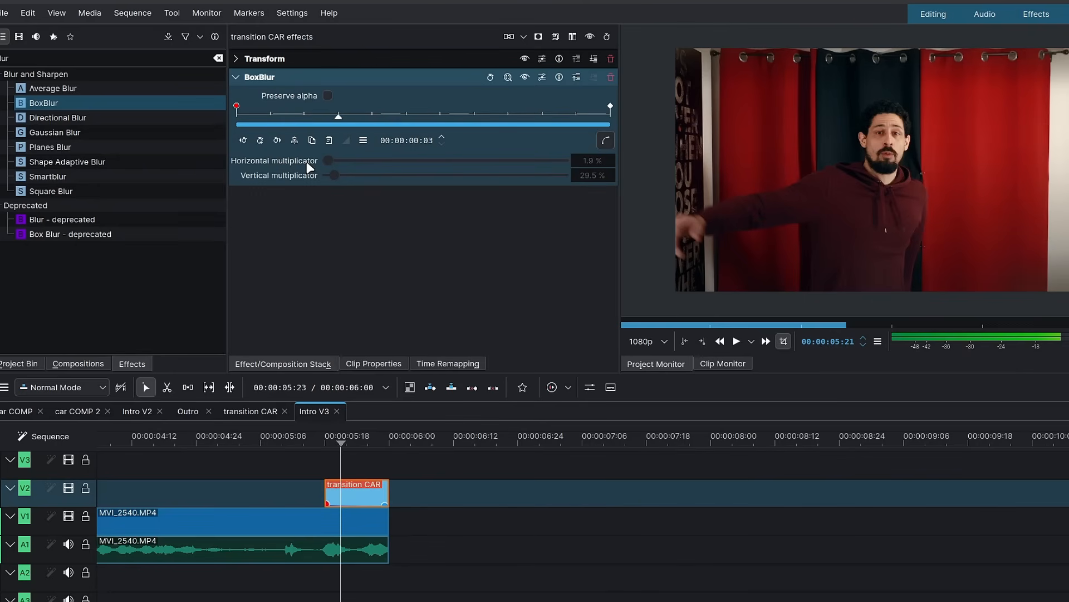
key(Right)
key(Right)
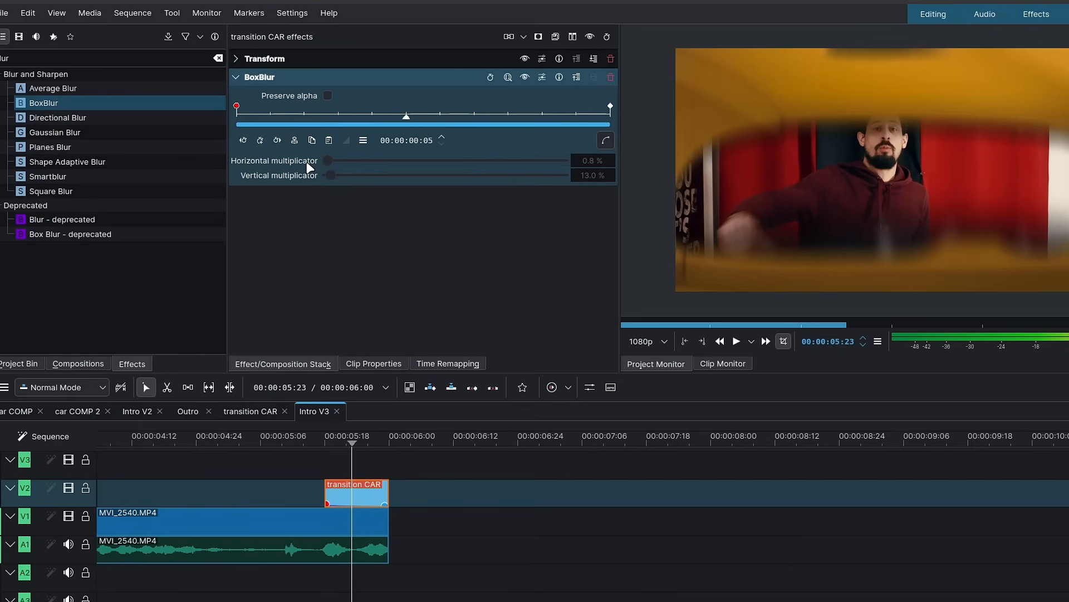
key(Right)
key(Right)
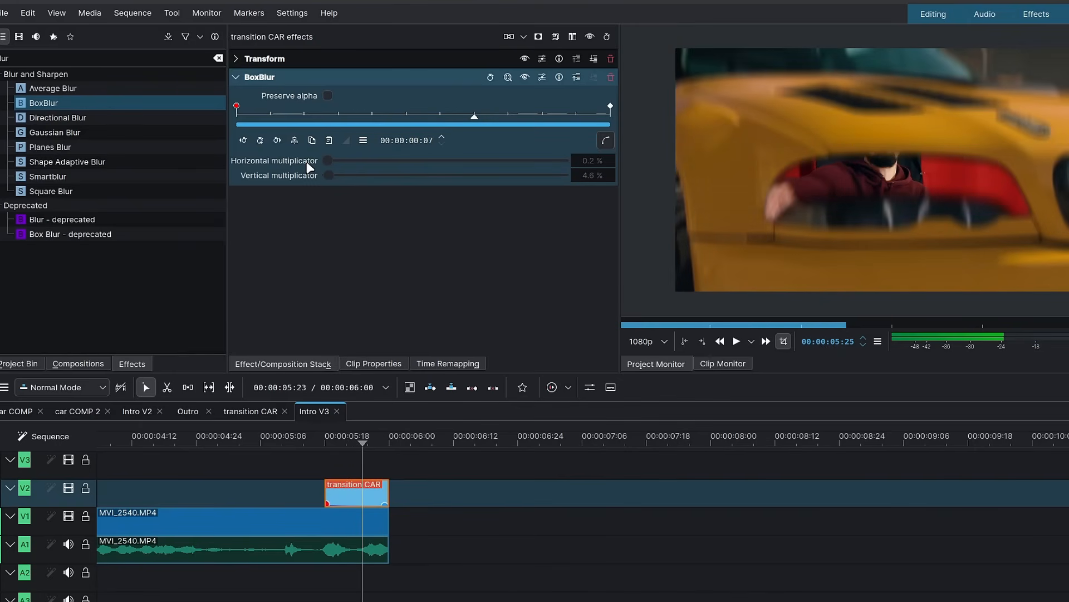
key(Right)
key(Right)
key(Right)
click(236, 77)
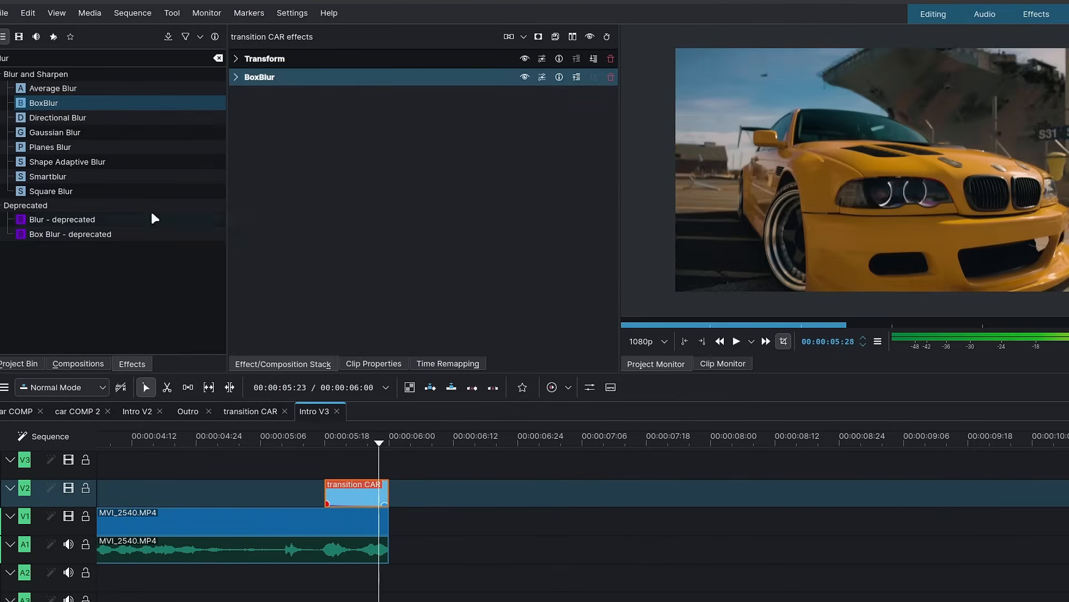
Place the video of Zone 4 from the 15535264-uhd_3840_2160_60fps.mp4 clip on V1 directly after the MVI_2540.MP4 clip
click(22, 363)
scroll(66, 271, up, 4)
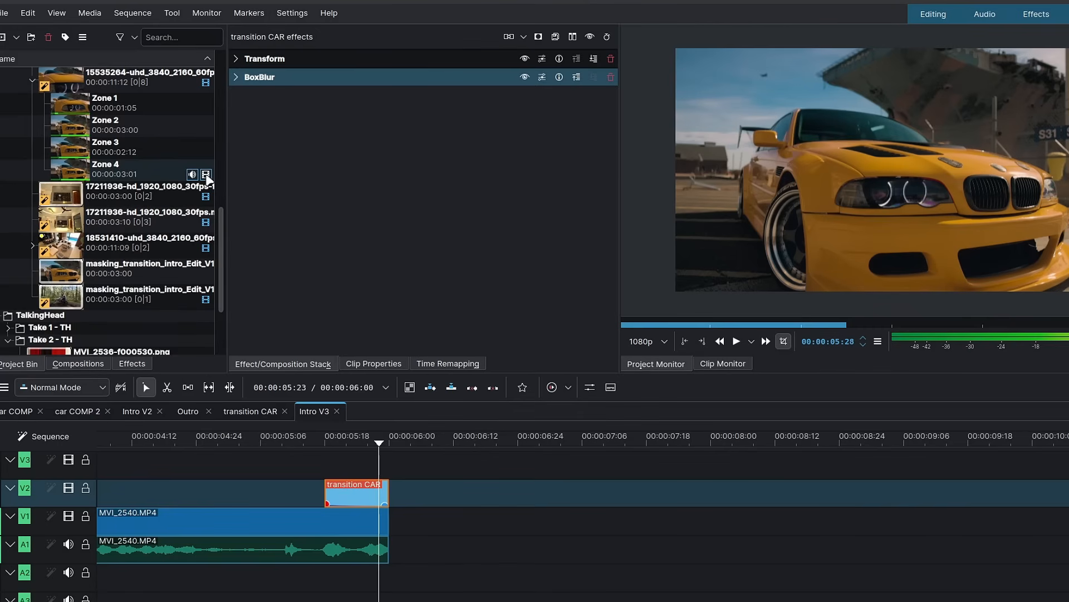
drag(208, 177, 384, 527)
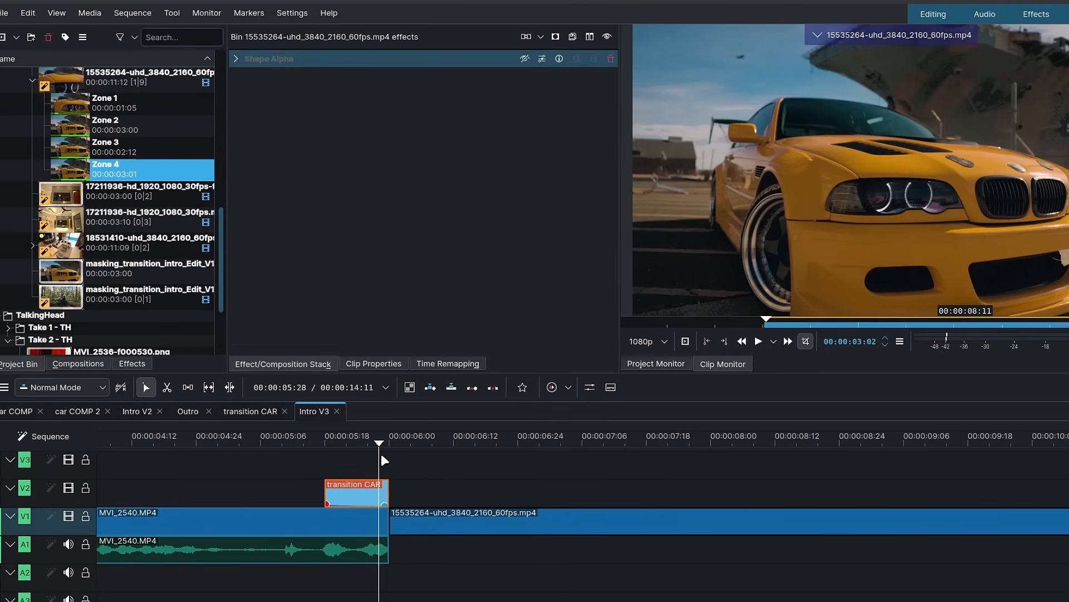
Play across the cut into the car clip on V1 and view a frame at 00:00:07:00
click(374, 436)
key(space)
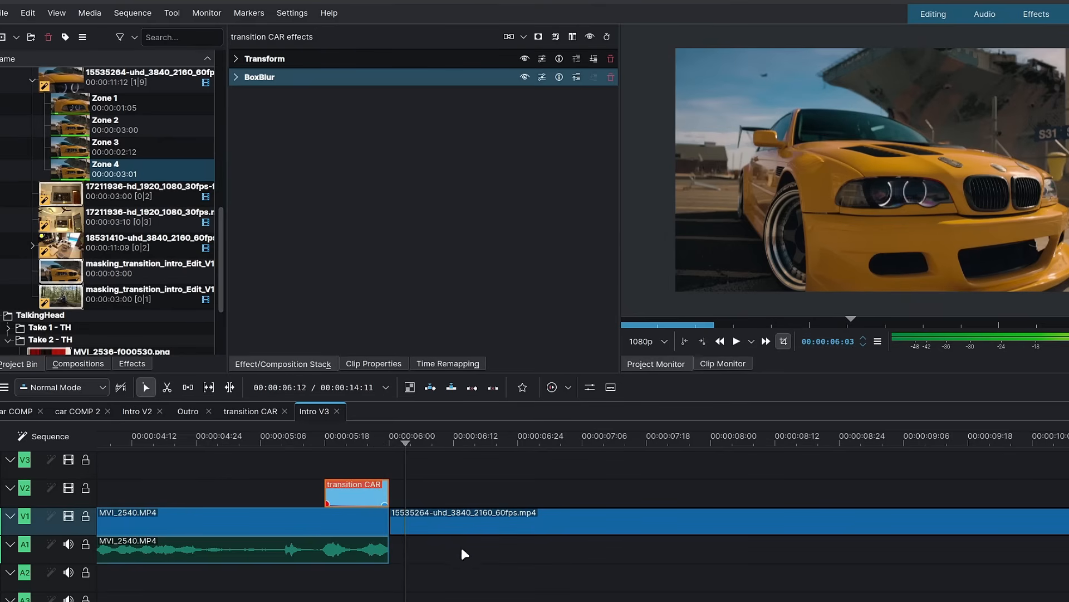
scroll(517, 499, down, 5)
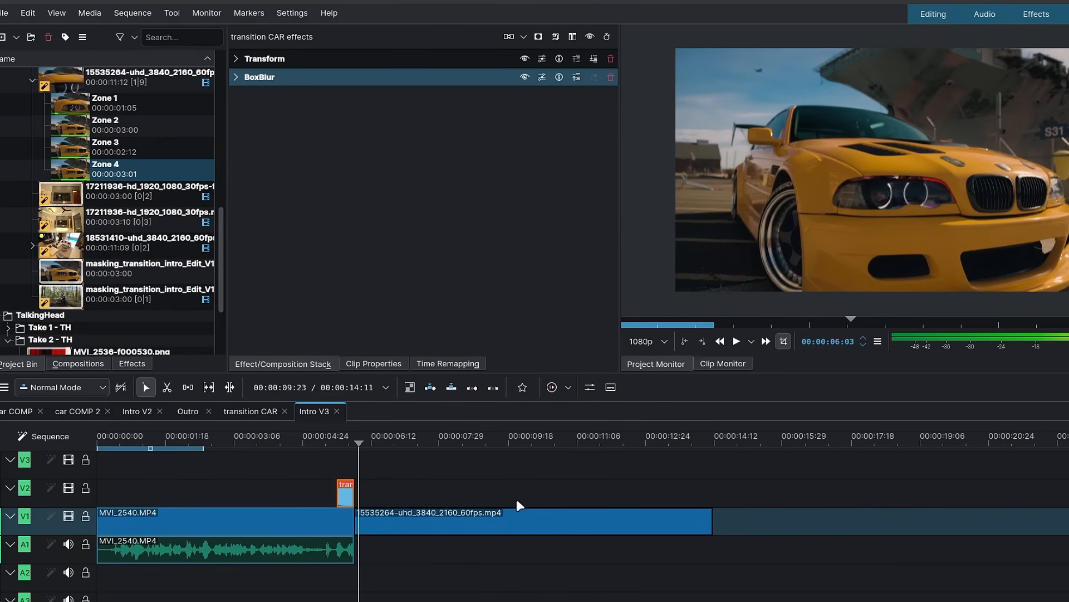
click(477, 528)
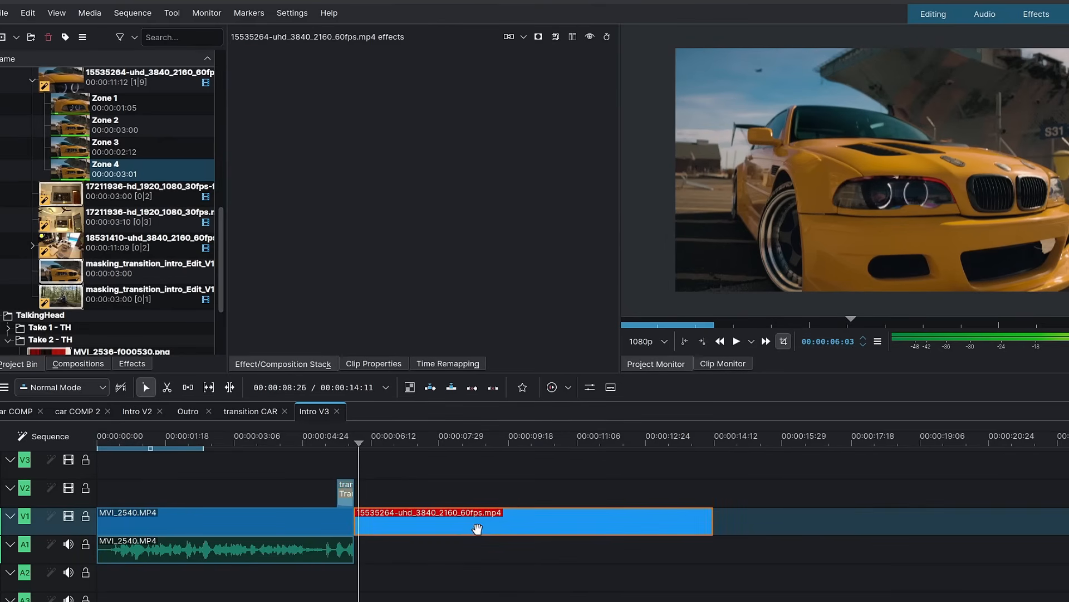
click(398, 443)
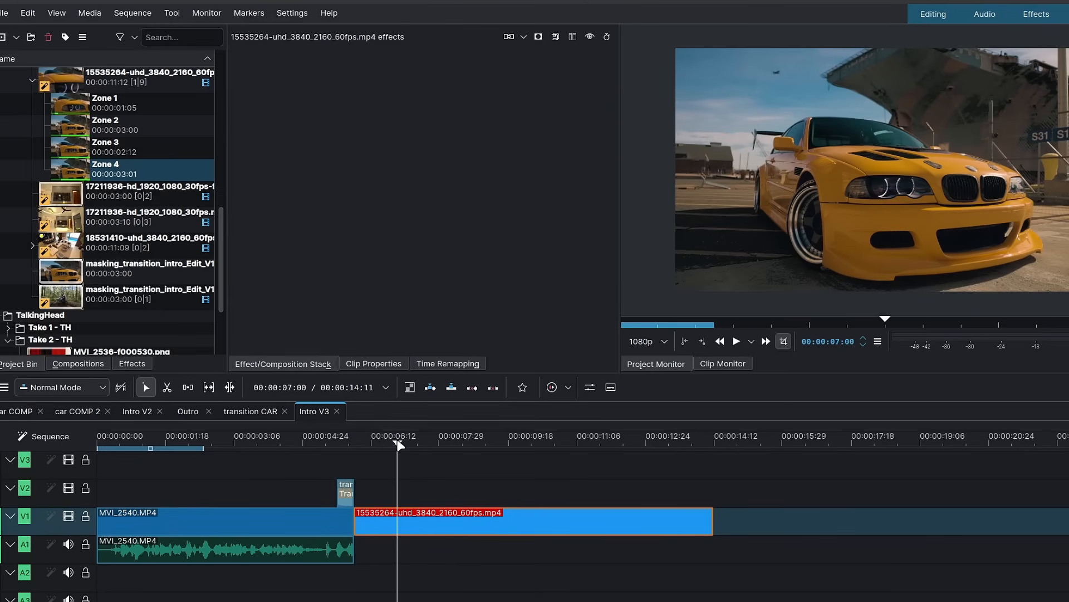
Step frame by frame through the headlight transition to check how it joins the car footage
click(342, 441)
key(Right)
key(Right)
key(Right)
key(Right)
key(Right)
key(Right)
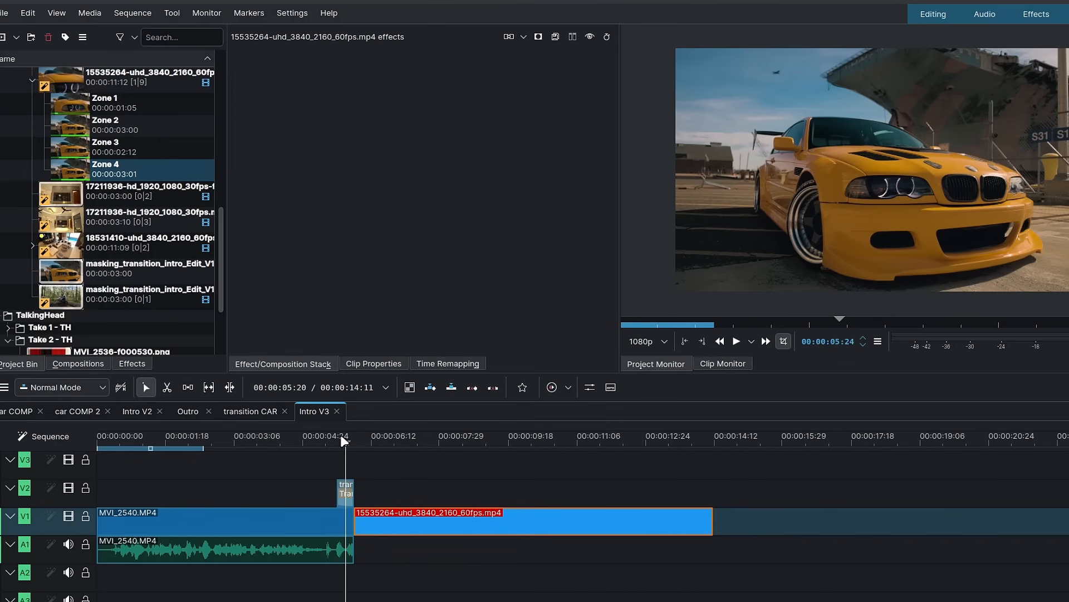
key(Right)
key(Right)
key(Right)
key(Right)
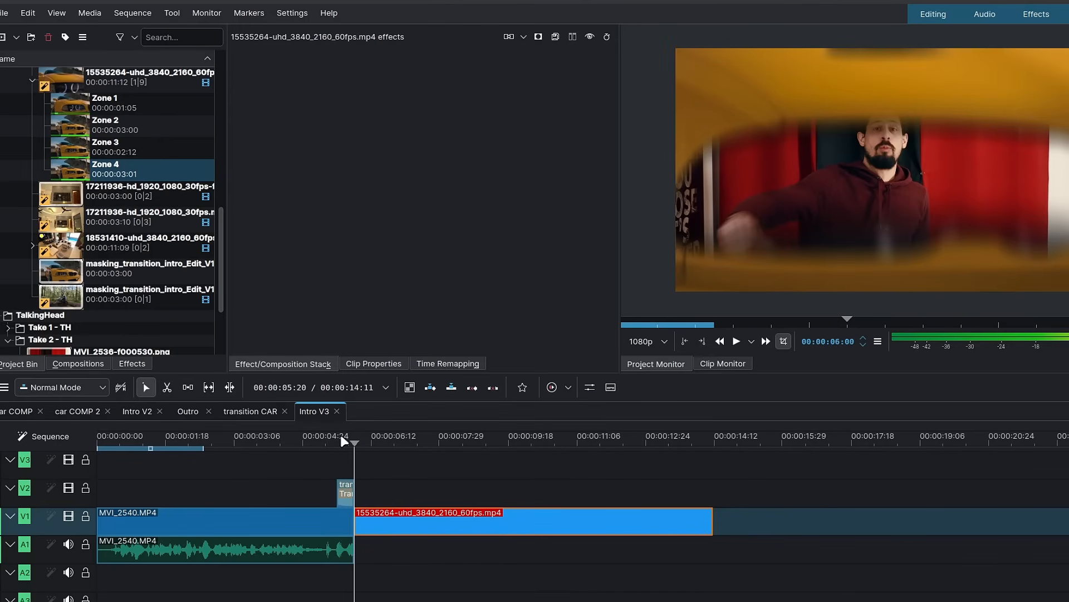
click(481, 449)
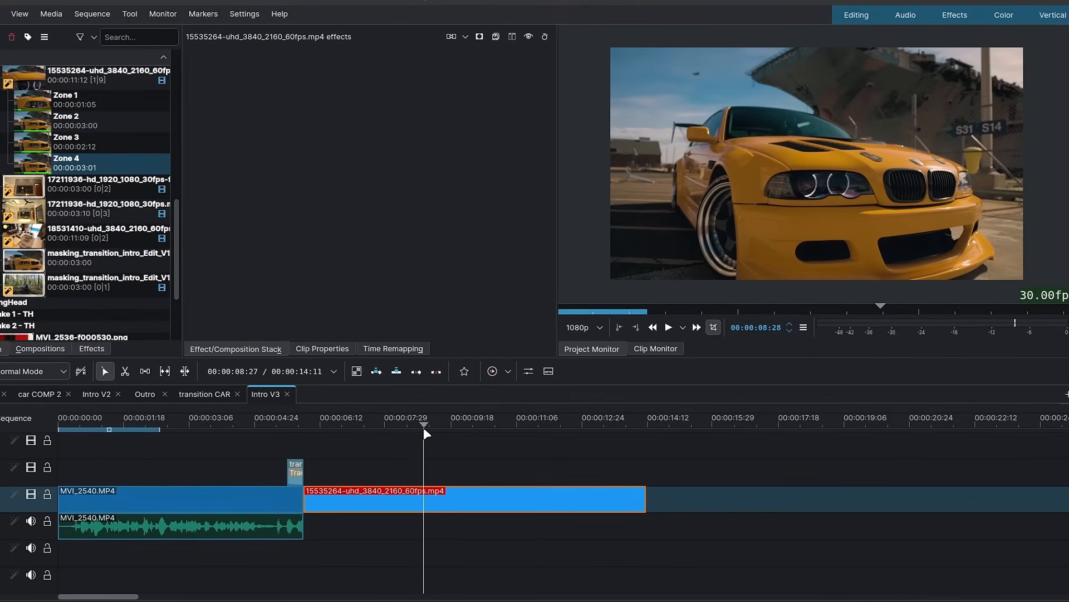
Try speeding up the car clip on V1 to about 237%, and undo the speed change
right_click(613, 500)
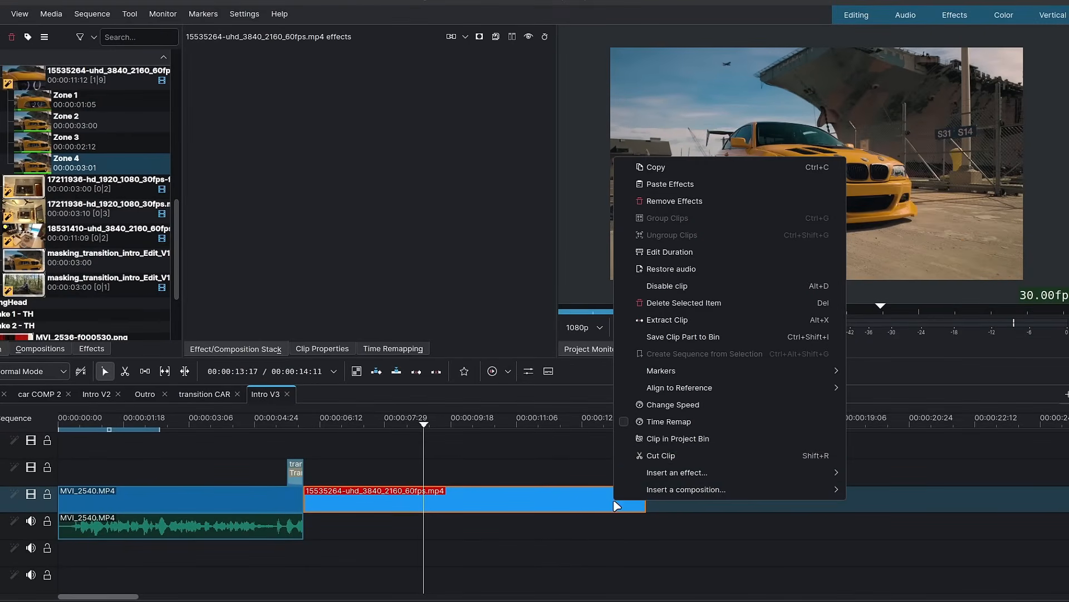
click(613, 479)
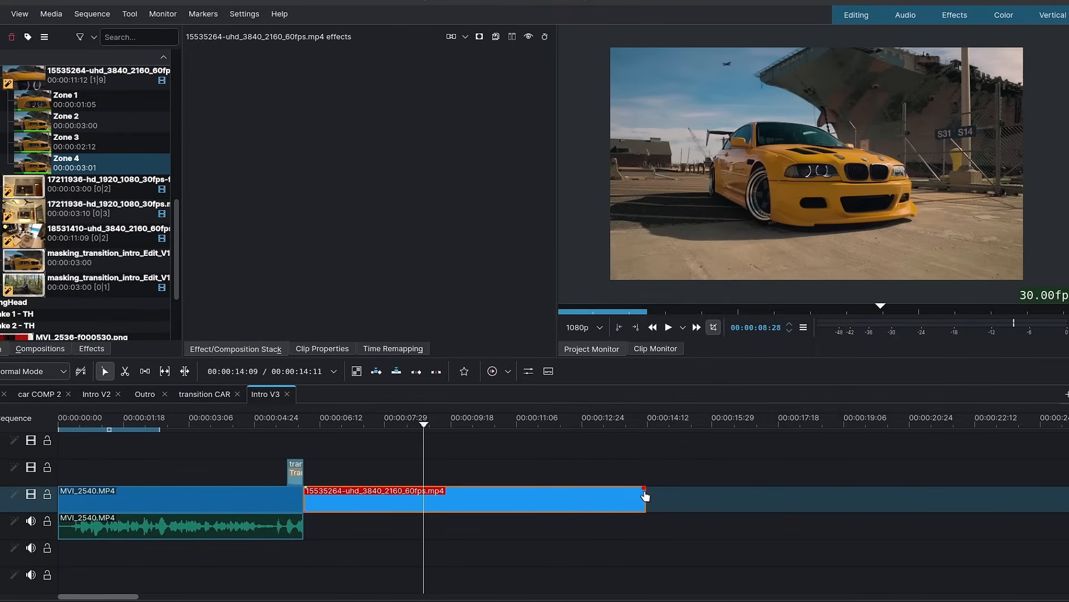
drag(644, 502, 445, 513)
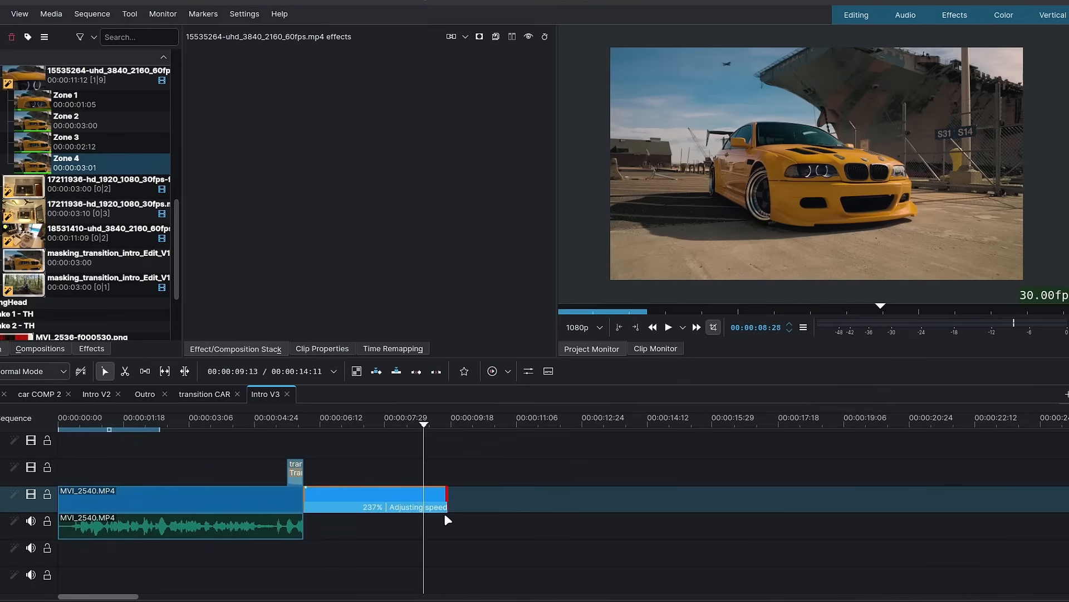
key(ctrl+z)
Enable Time Remap on the car clip on V1 and add a remapping keyframe at 00:00:03:29
right_click(429, 505)
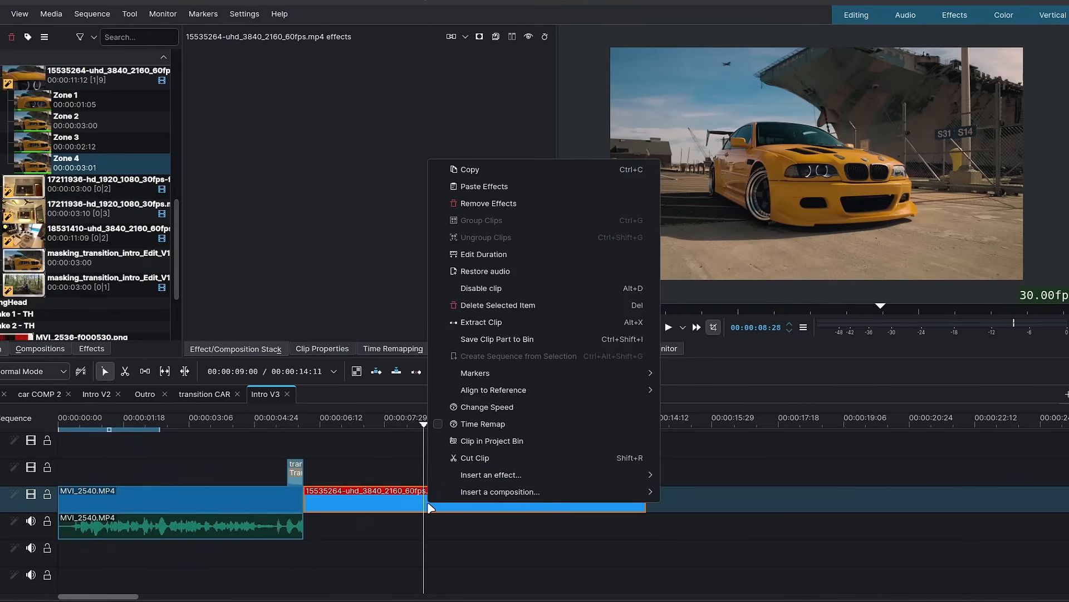
click(502, 425)
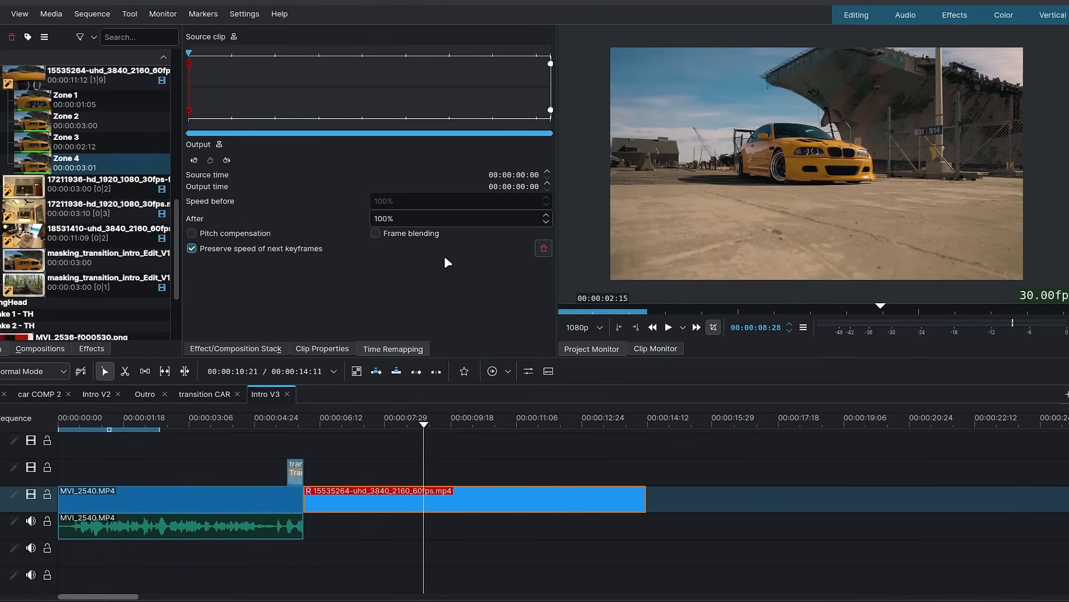
click(324, 116)
click(377, 116)
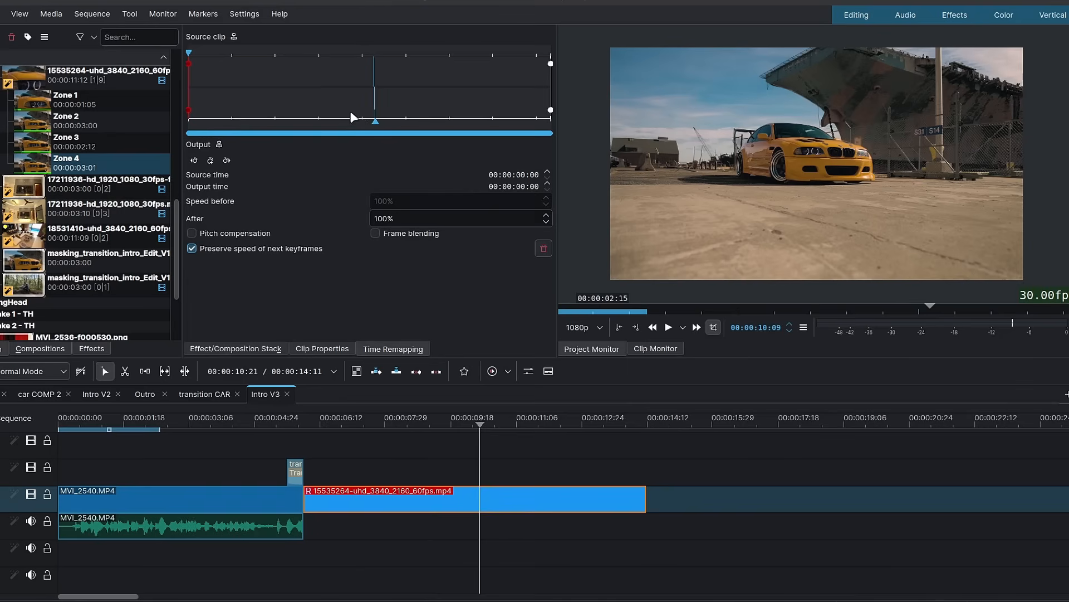
click(319, 116)
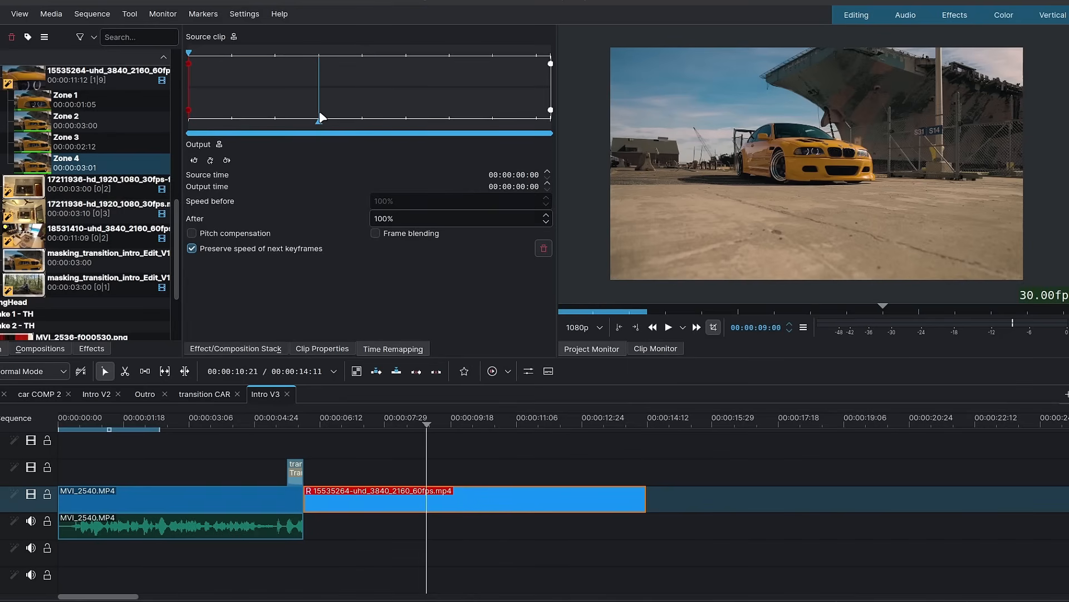
click(361, 114)
click(211, 161)
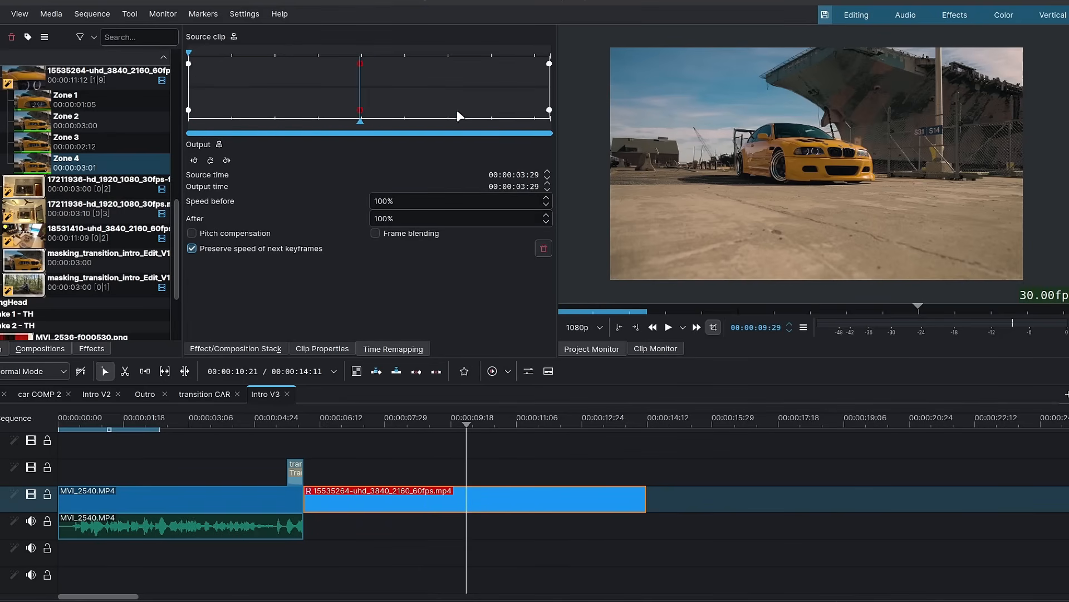
Add a second remapping keyframe at source time 00:00:06:23, and move the output of the keyframe at source 00:00:03:29 to 00:00:00:08
click(483, 108)
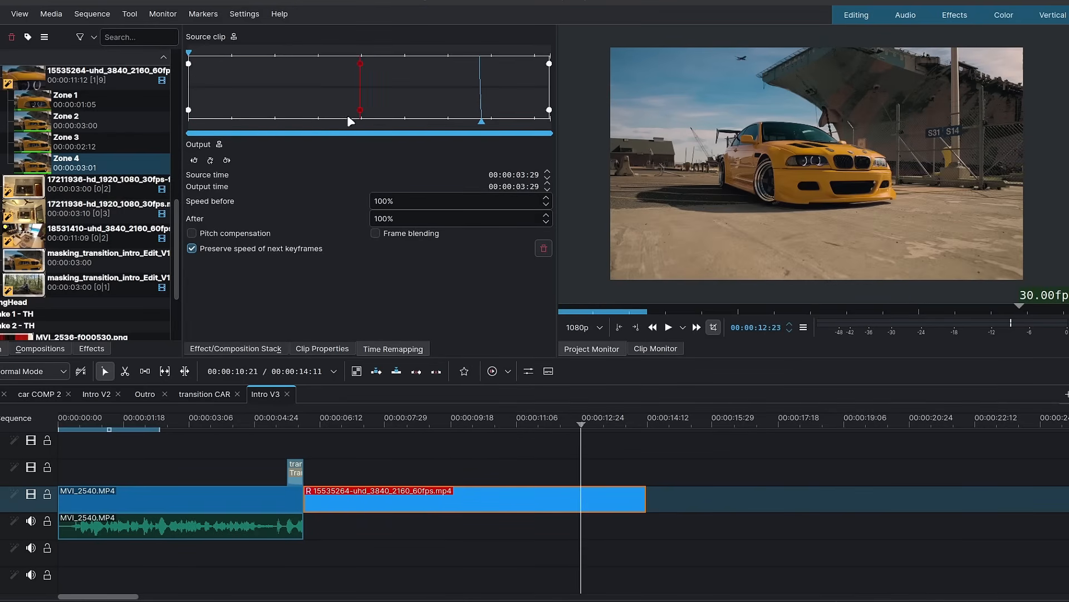
click(211, 160)
drag(363, 114, 202, 133)
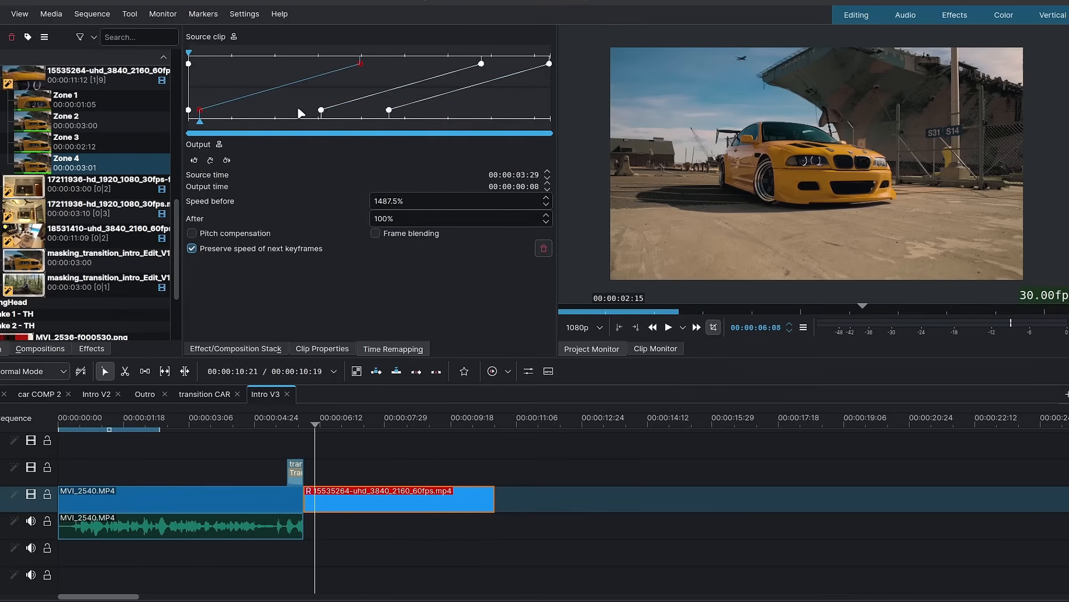
Move the output of the keyframe at source 00:00:06:23 to 00:00:00:23 and that of the last keyframe to 00:00:01:18
drag(323, 112, 229, 124)
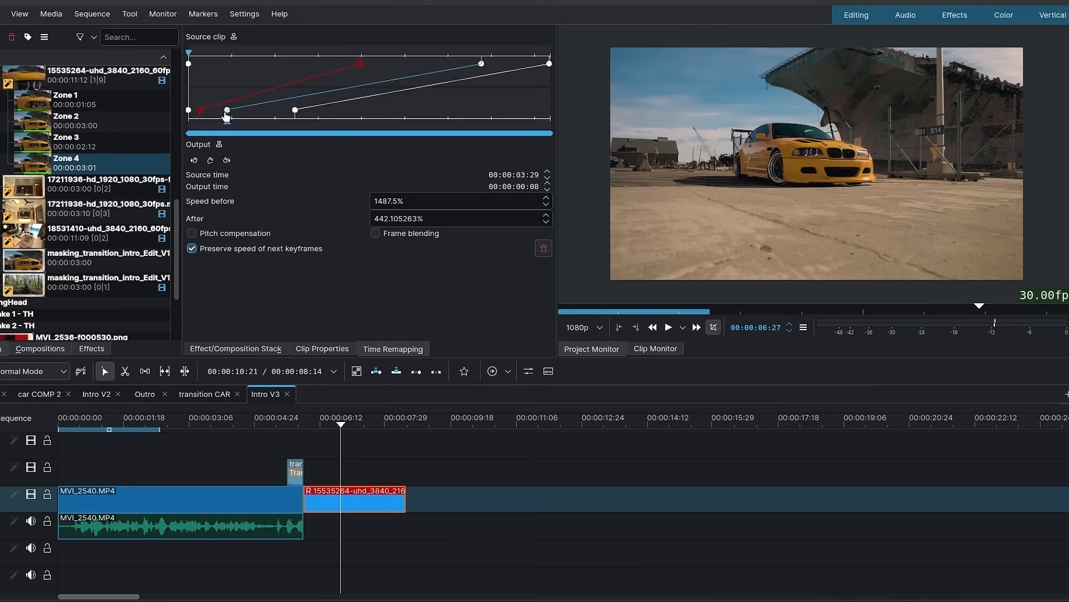
drag(226, 117, 222, 118)
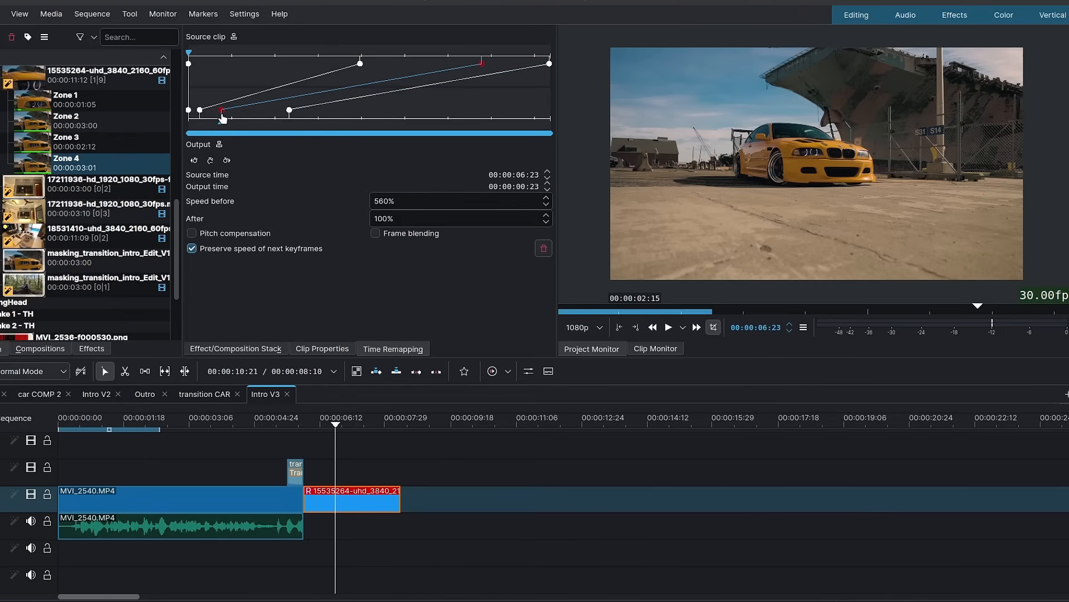
drag(289, 116, 258, 115)
Step forward frame by frame through the remapped car clip from 00:00:06:05 to 00:00:07:08 to check the speed ramp
click(312, 428)
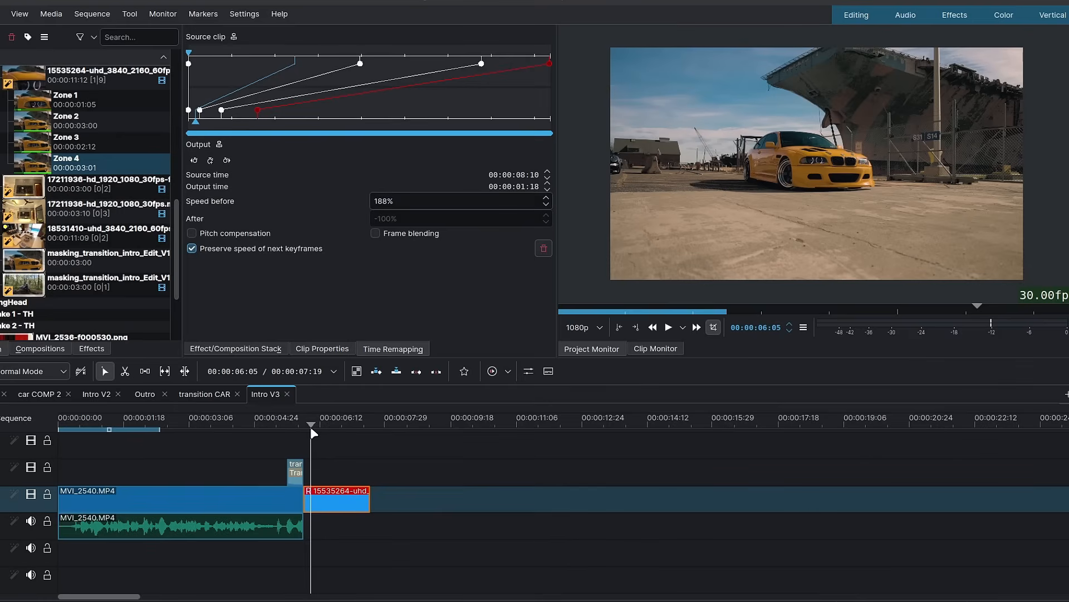
key(Right)
key(Right)
key(Right)
key(Right)
key(Right)
key(Right)
key(Right)
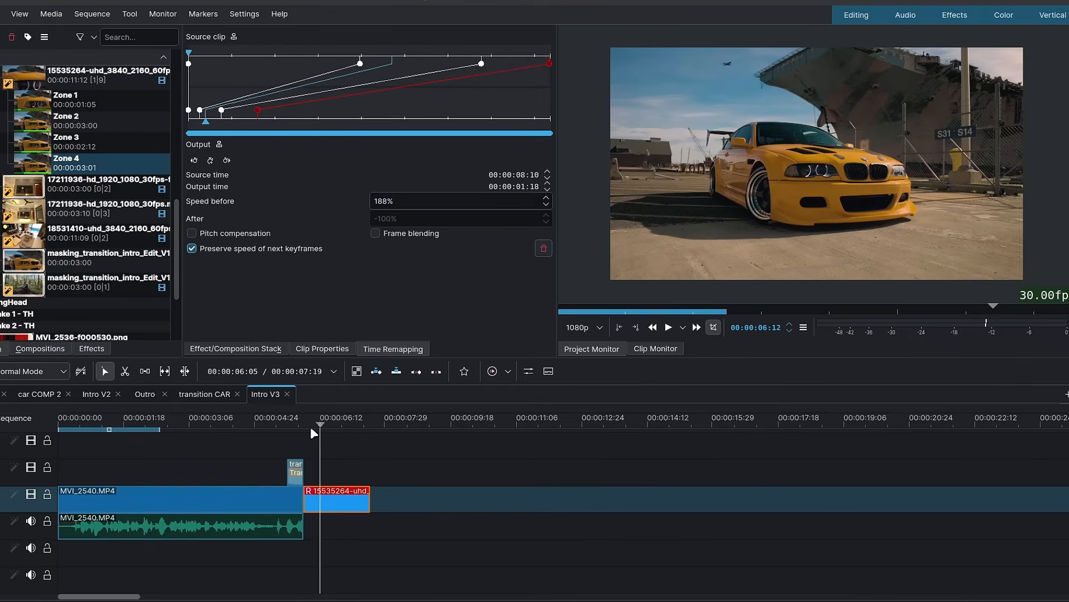
key(Right)
key(Right)
key(Right)
key(Right)
key(Right)
key(Right)
key(Right)
key(Right)
key(Right)
key(Right)
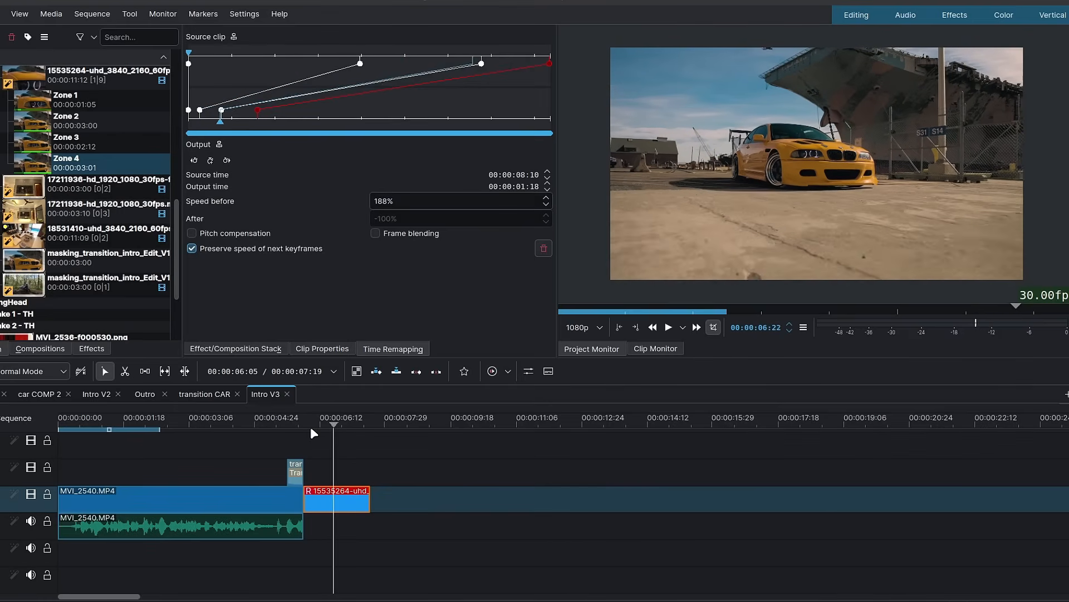
key(Right)
key(Right)
key(Right)
key(Right)
key(Right)
key(Right)
key(Right)
key(Right)
key(Right)
key(Right)
key(Right)
key(Right)
key(Right)
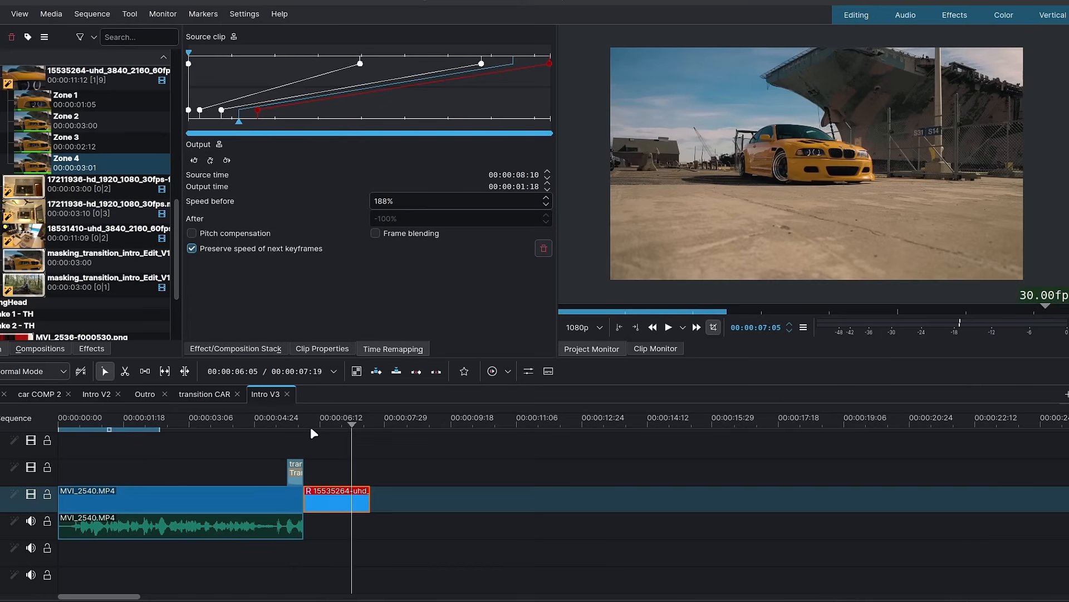
key(Right)
key(Right)
key(Right)
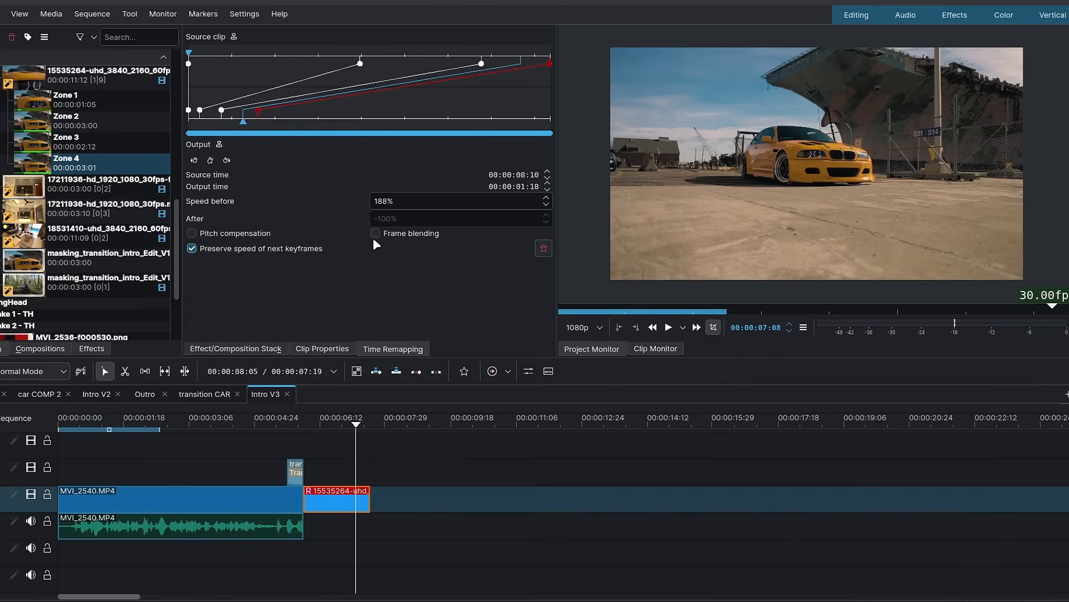
Enable frame blending for the remapped car clip and step back through its frames to check the blending
click(375, 234)
key(Left)
key(Left)
key(Left)
key(Left)
key(Left)
key(Left)
key(Left)
key(Left)
key(Left)
key(Left)
key(Left)
key(Left)
key(Left)
key(Left)
key(Left)
key(Left)
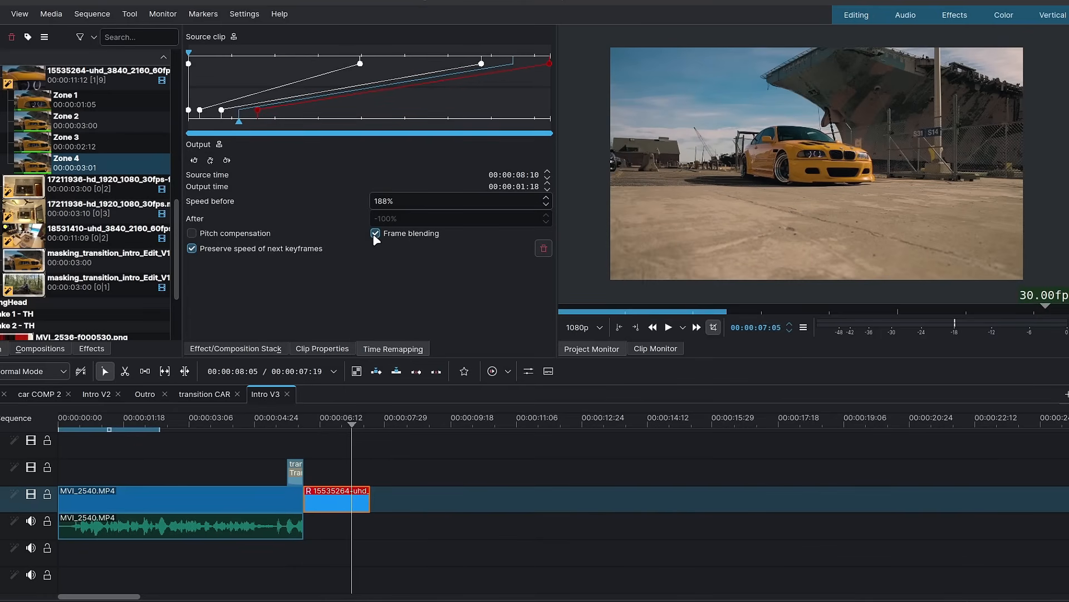
key(Left)
key(Left)
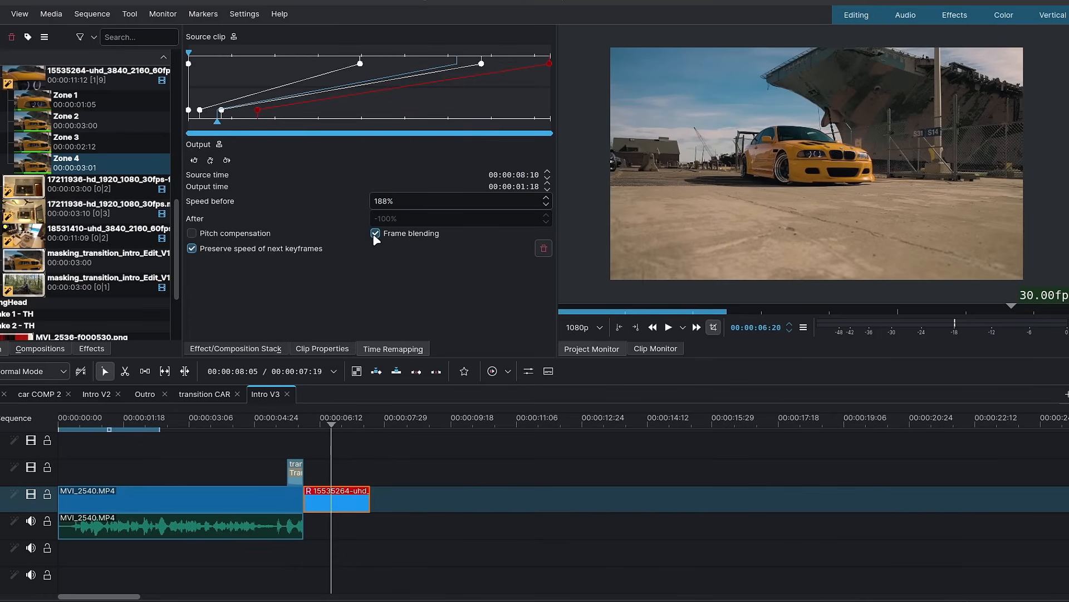
key(Left)
key(Left)
key(Left)
key(Left)
key(Left)
key(Left)
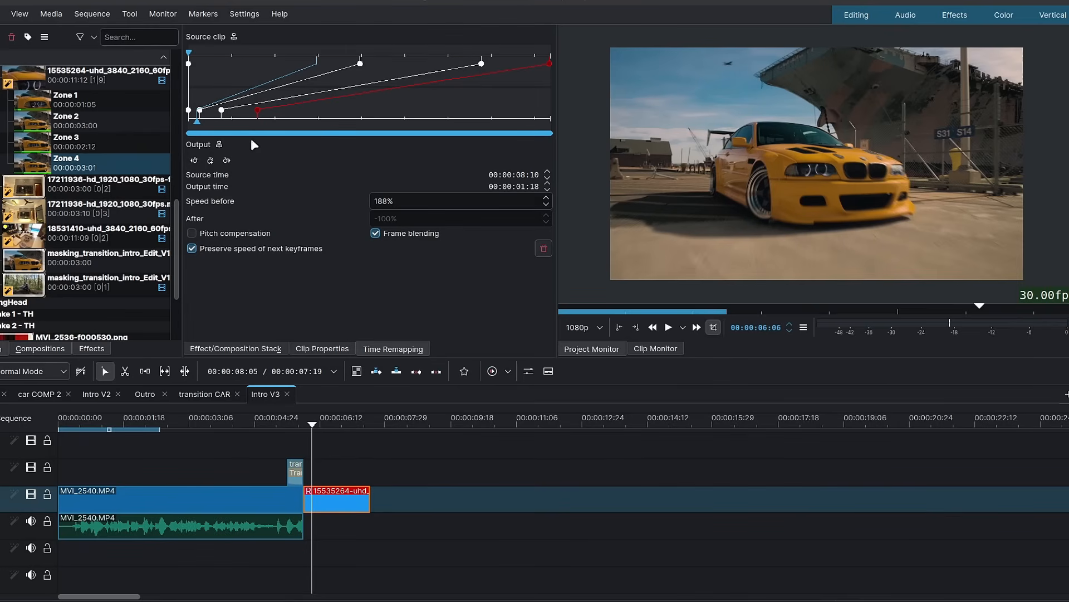
Pull the last two remapping keyframes' outputs earlier, with the one at source 00:00:06:23 at output 00:00:00:20
drag(257, 111, 232, 115)
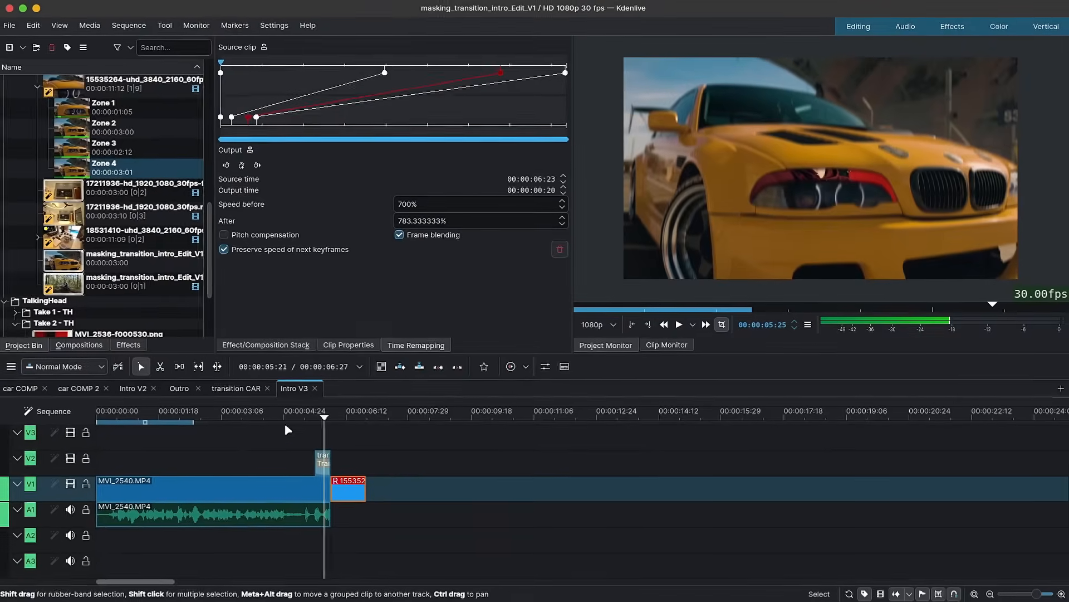
Open the Intro V2 sequence and view the marble TV panel transition at 00:00:06:21
click(135, 388)
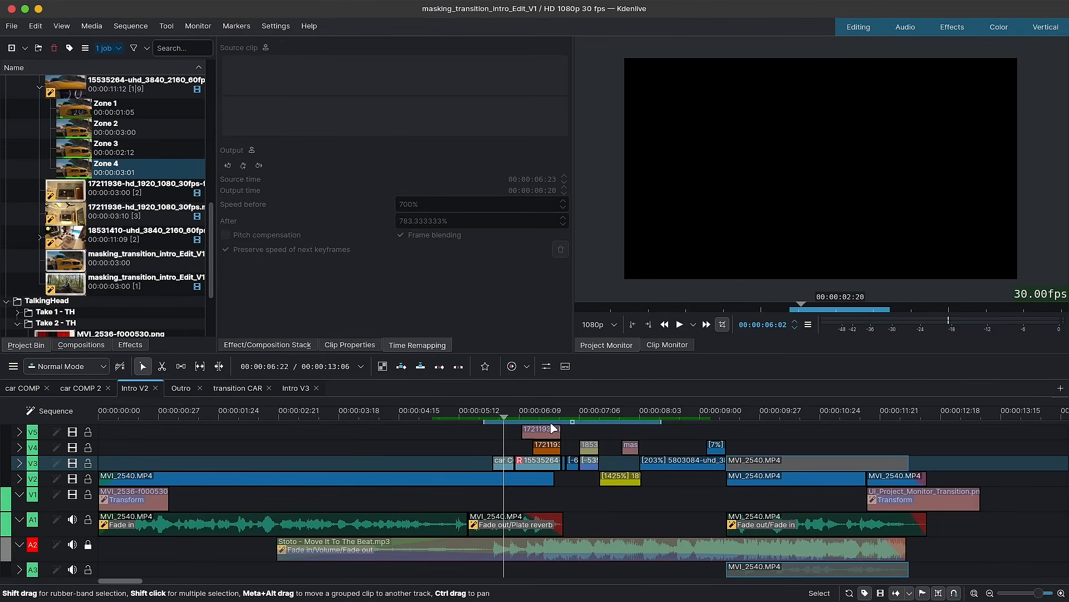
click(547, 417)
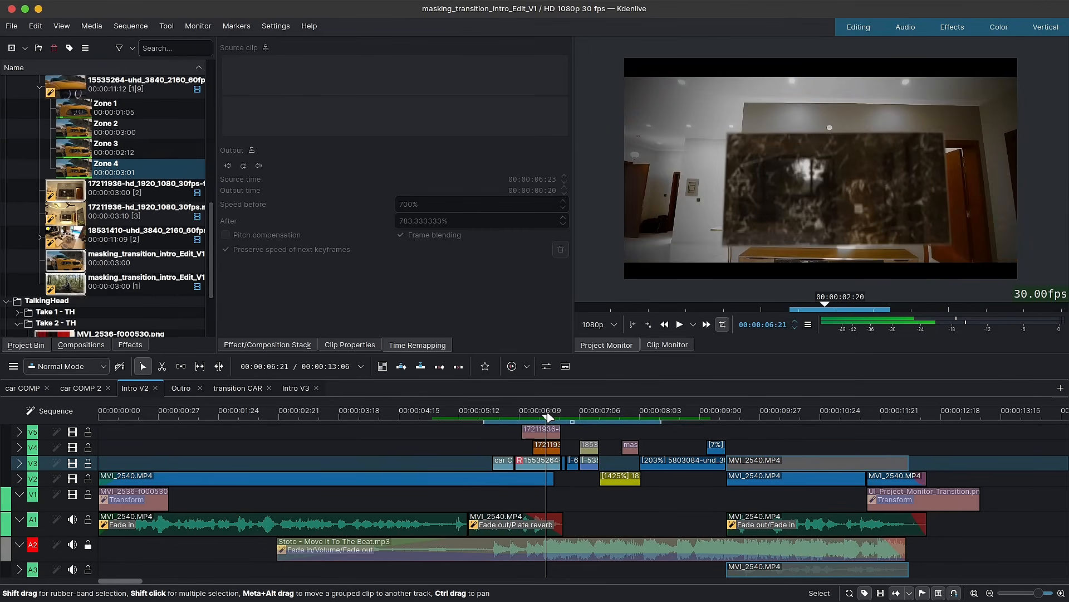
Disable the Transform and BoxBlur effects on the 17211936 room stills on V4 and V5
click(547, 446)
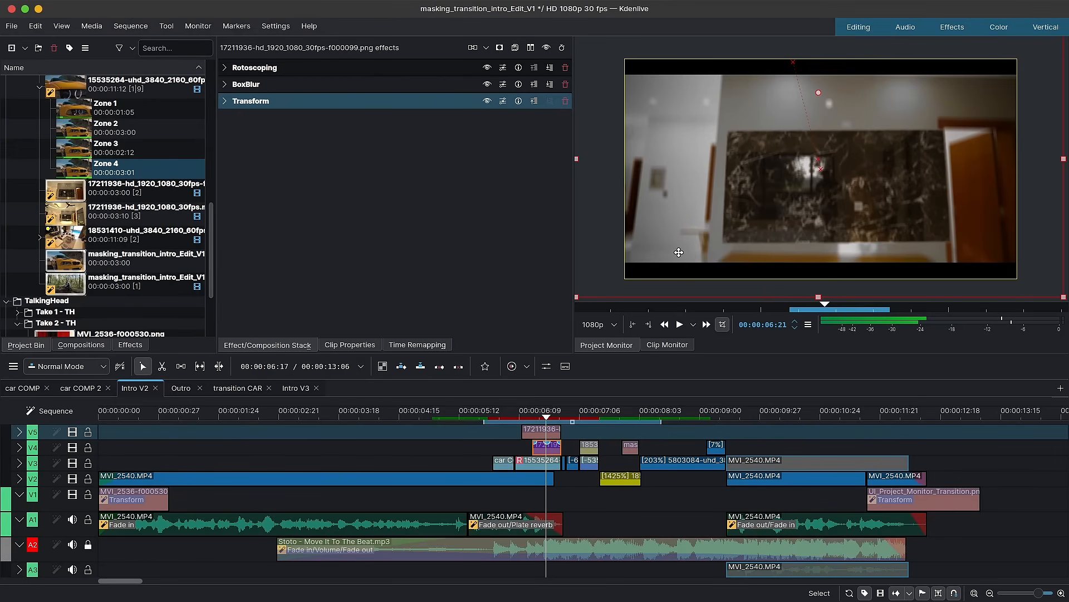
click(487, 101)
click(486, 84)
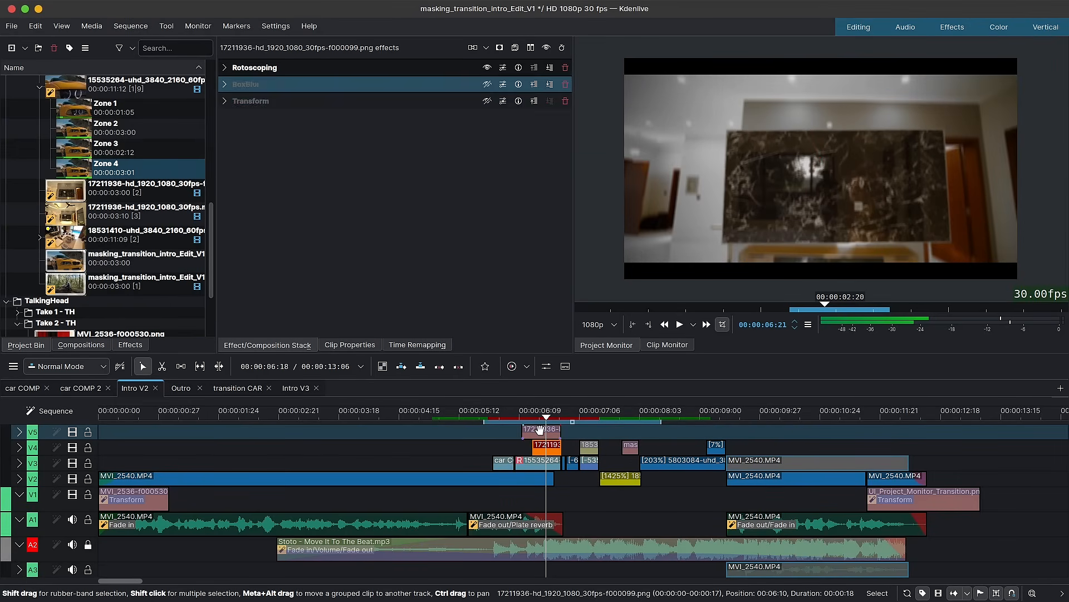
click(540, 430)
click(489, 85)
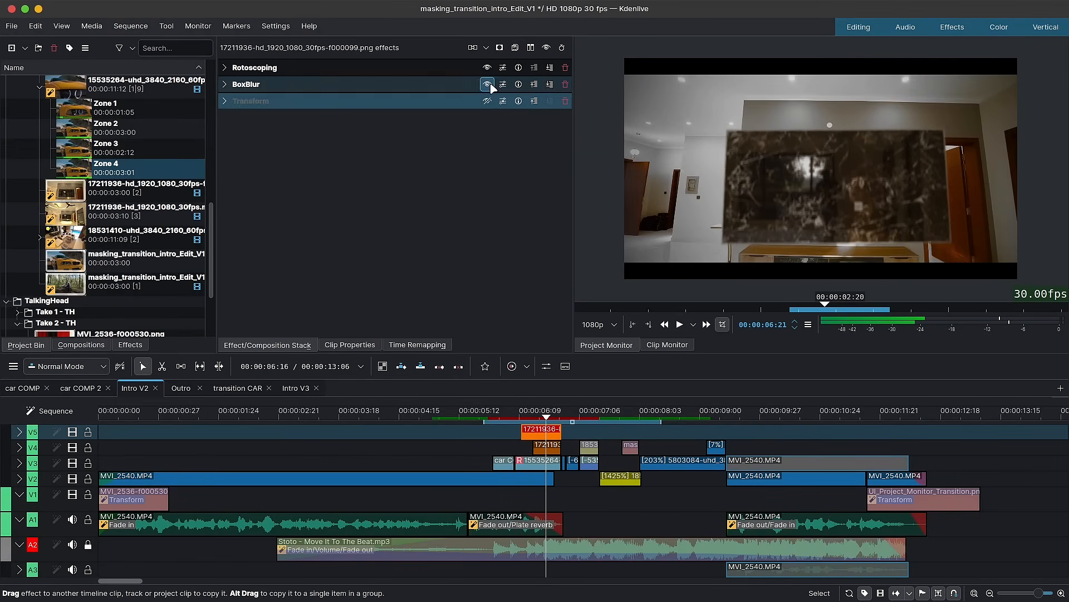
click(487, 85)
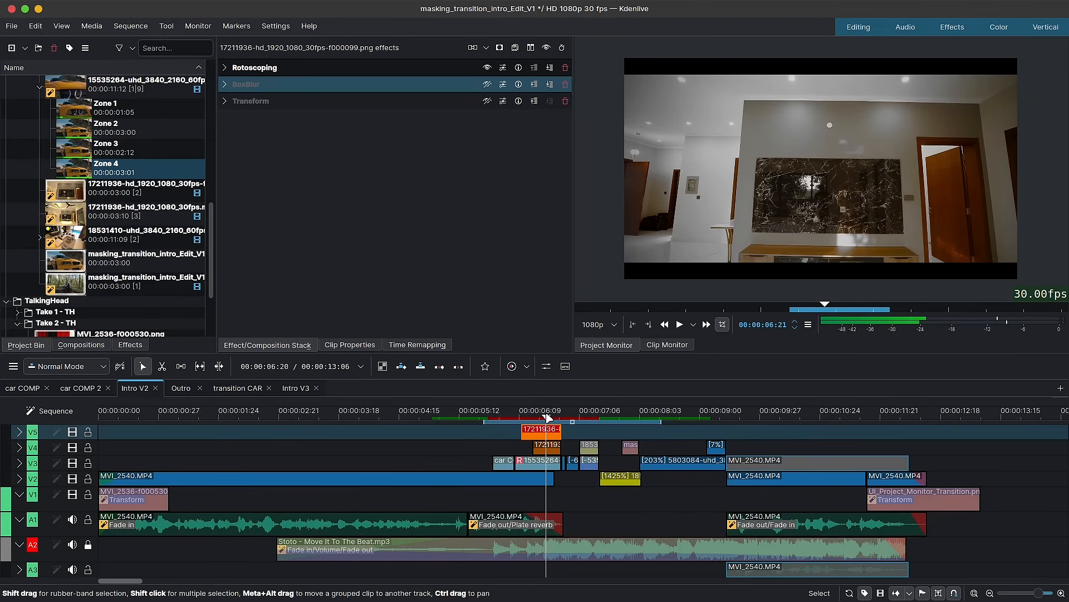
View the source clip 17211936-hd_1920_1080_30fps.mp4 from the project bin at frame 00:00:03:09
key(Down)
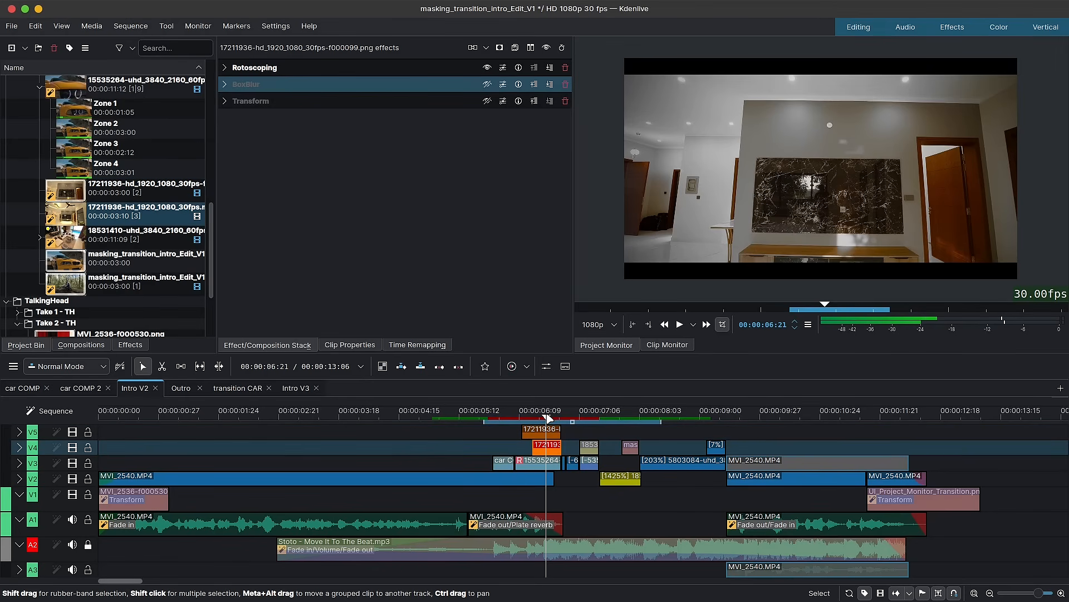
click(72, 220)
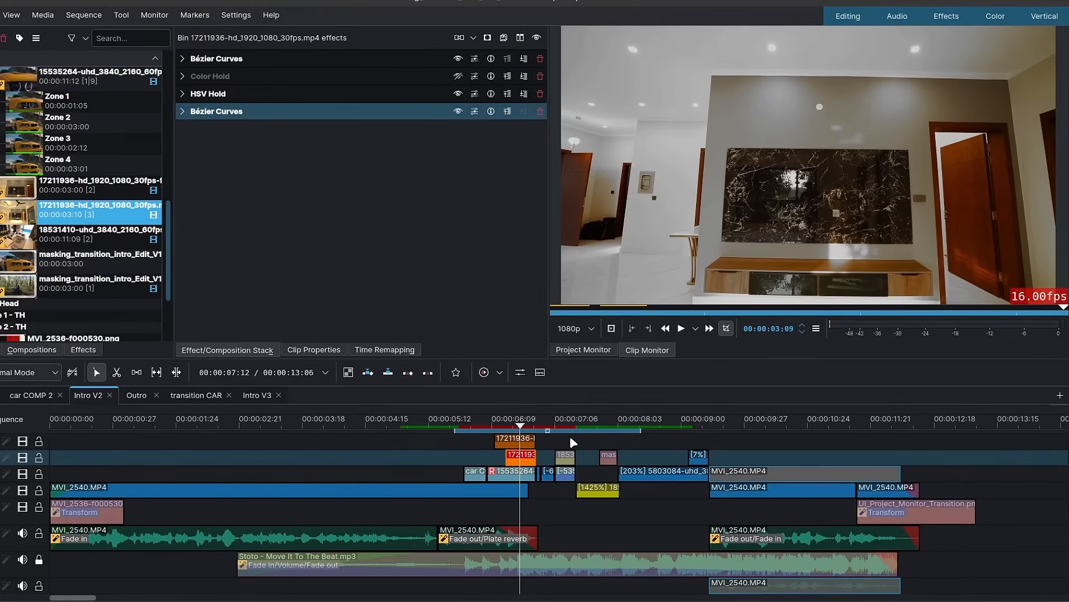
View the timeline at 00:00:06:23 and compare the Rotoscoping masks of the room stills on V4 and V5
click(508, 421)
click(508, 444)
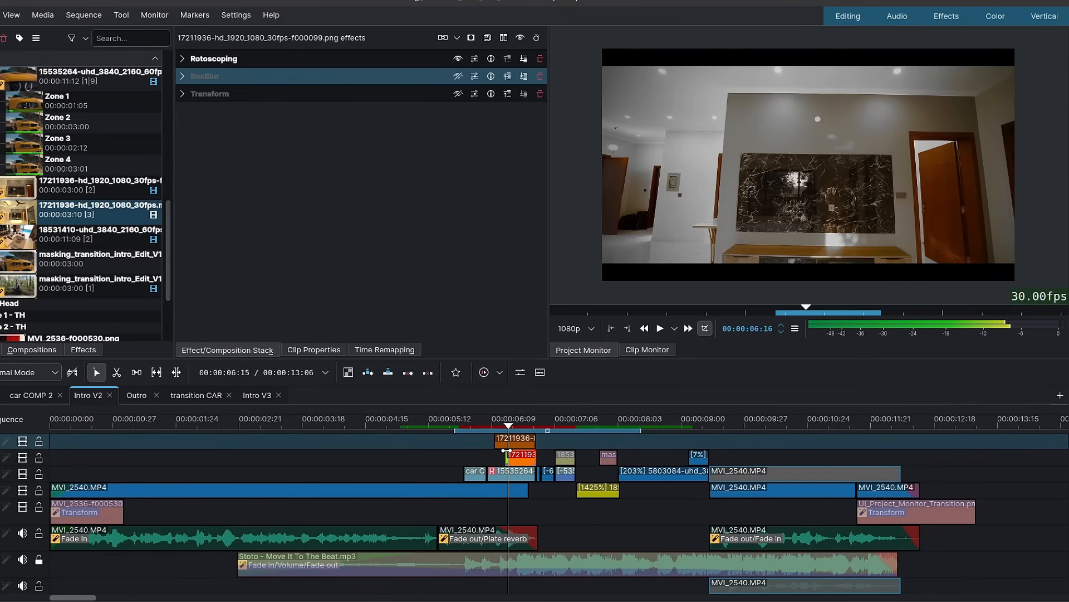
key(Right)
key(Right)
key(Right)
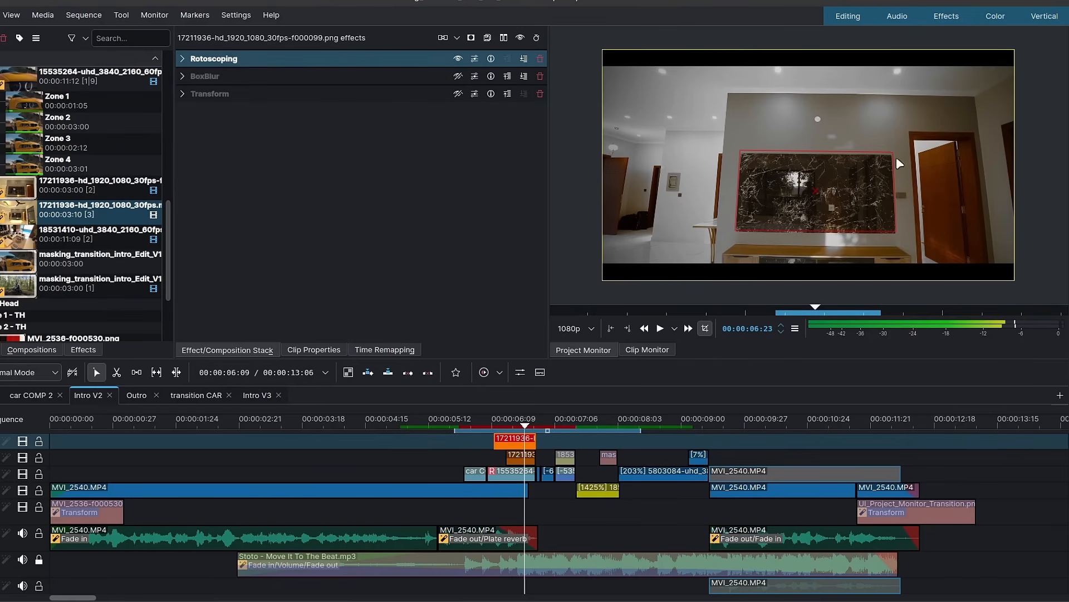
click(524, 458)
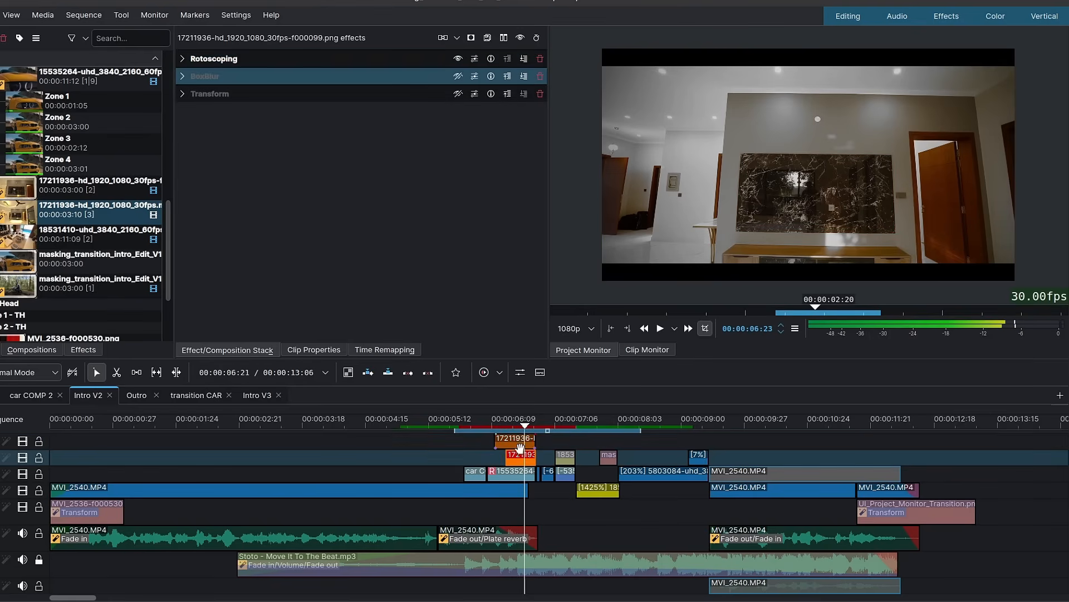
click(520, 441)
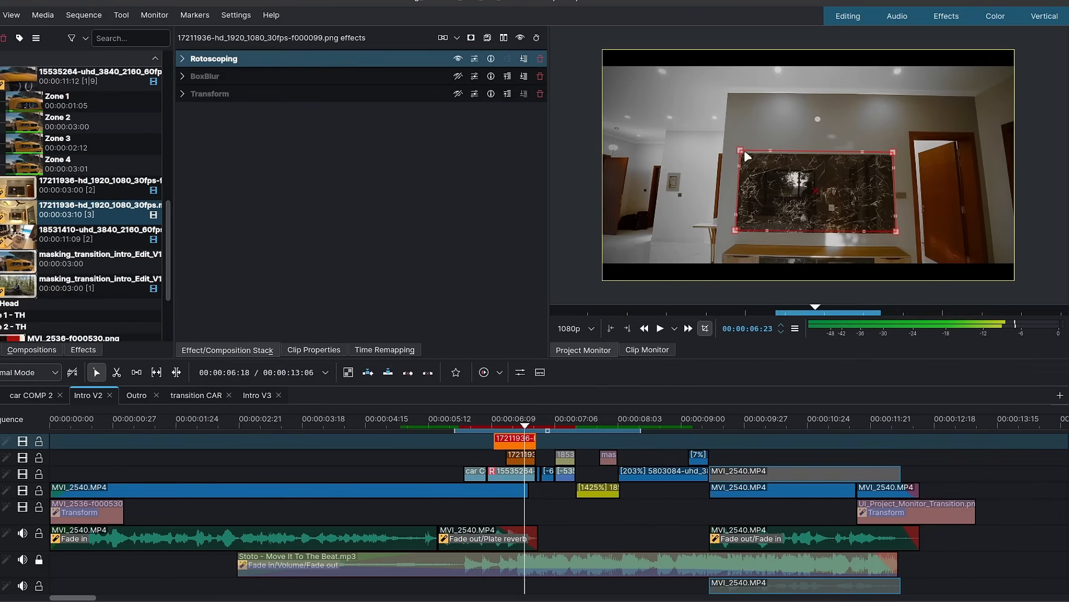
Re-enable the BoxBlur and Transform effects on the room still on V5
click(458, 77)
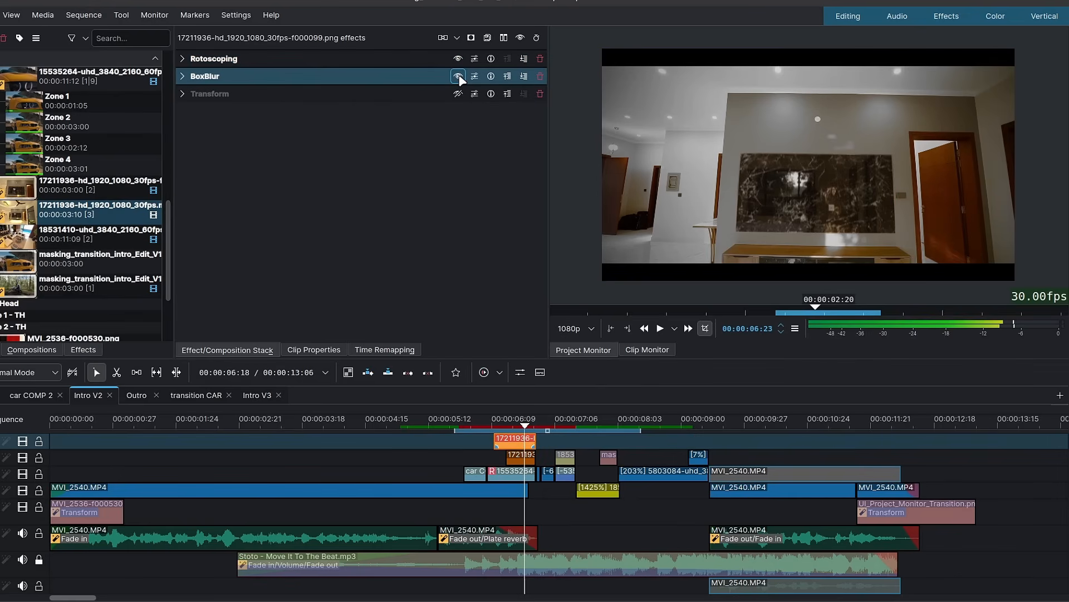
click(458, 94)
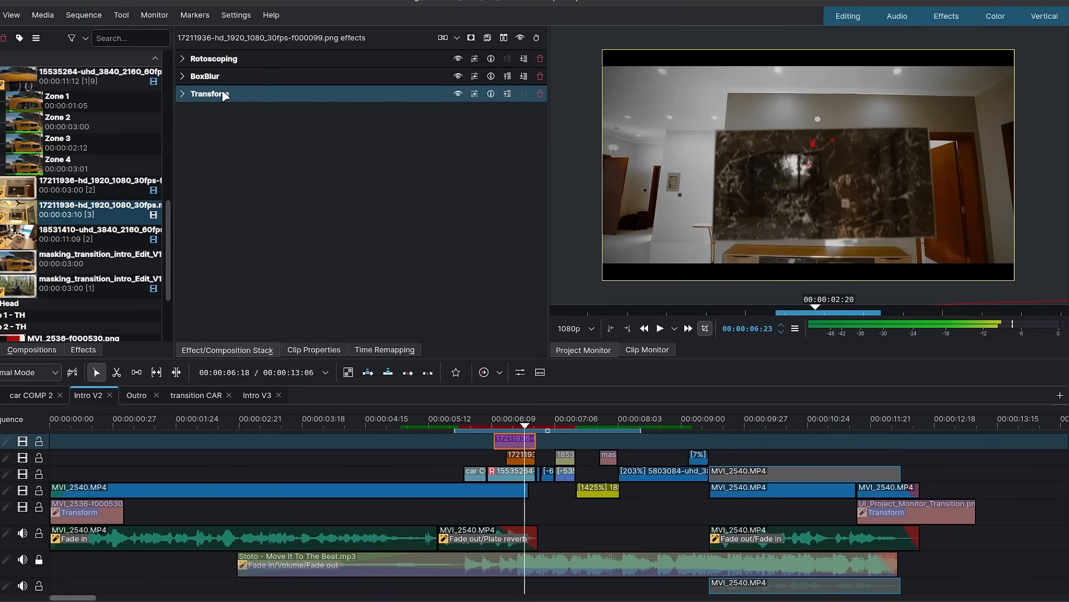
Expand the V5 still's Transform effect and examine its zoom and rotation animation between clip times 00:00:00:02 and 00:00:00:05
click(182, 94)
click(308, 163)
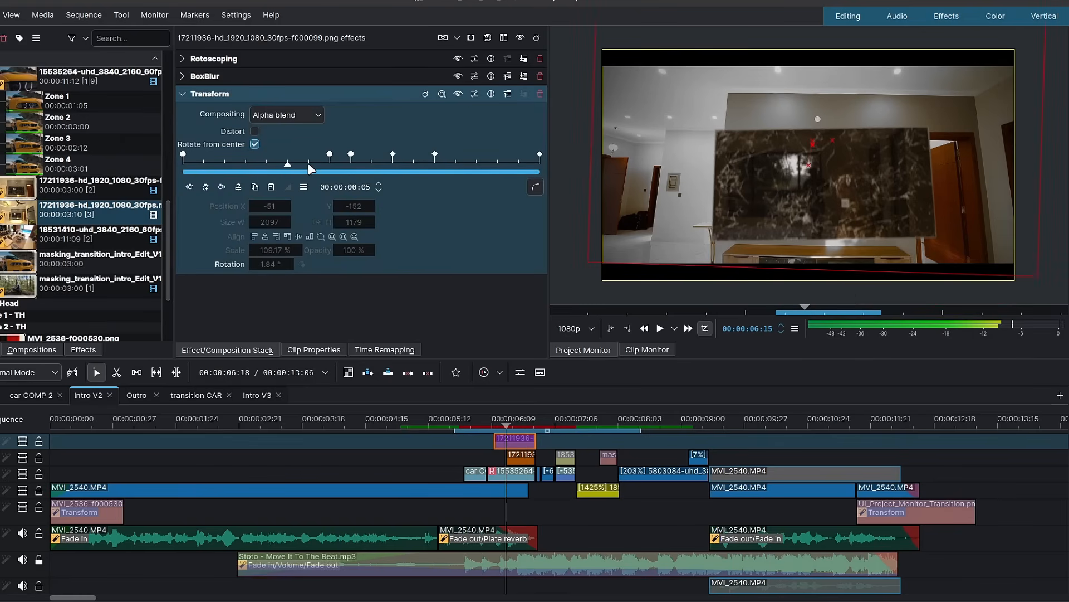
key(Left)
key(Left)
key(Left)
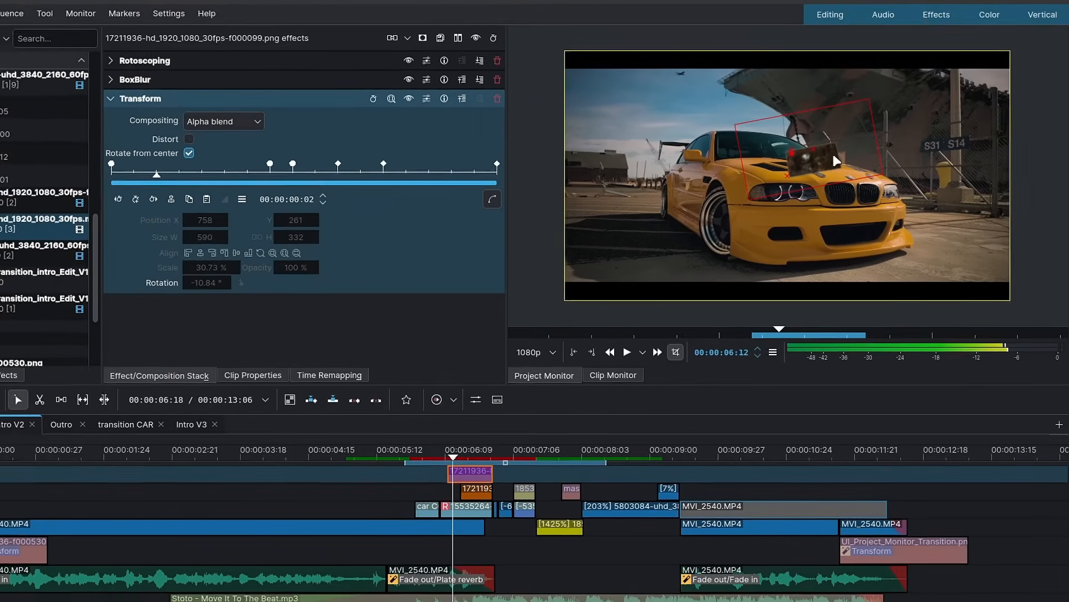
click(192, 176)
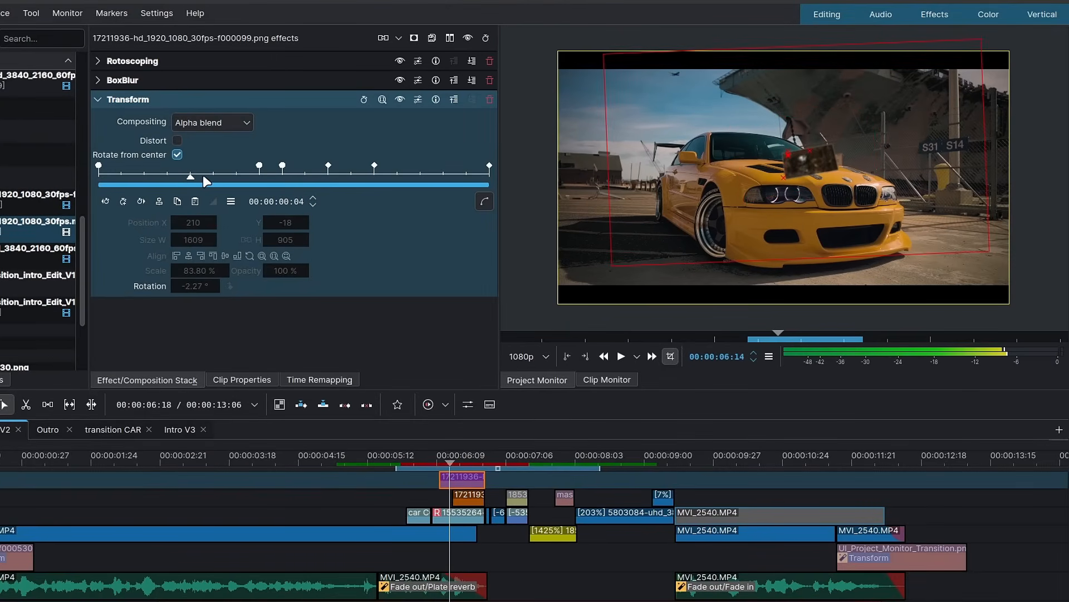
drag(203, 175, 242, 179)
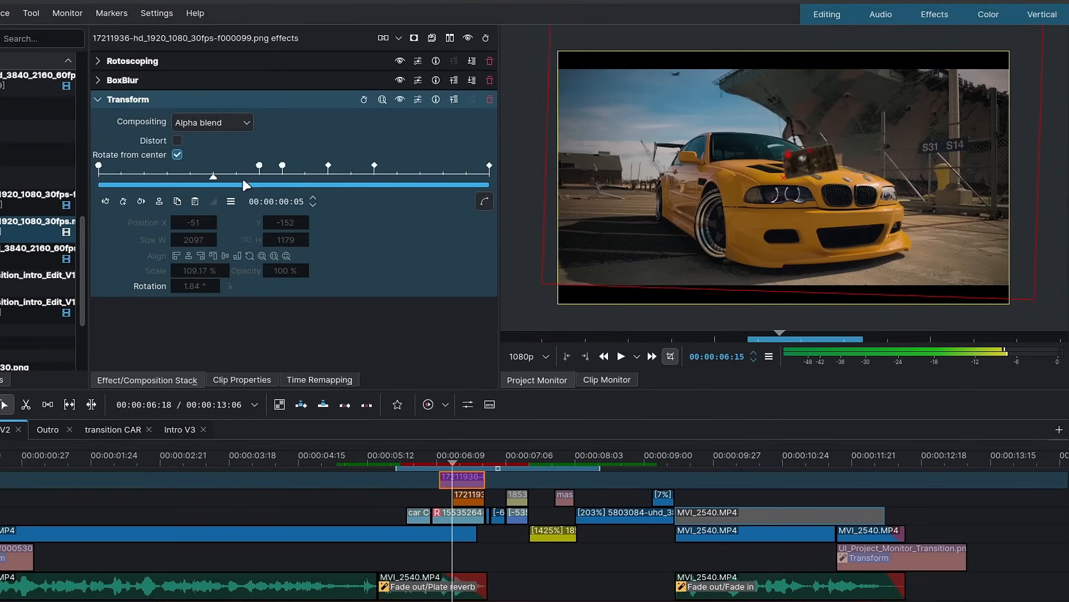
Re-enable the BoxBlur and Transform effects on the room still on V4, viewing the frame at 00:00:06:18
click(465, 496)
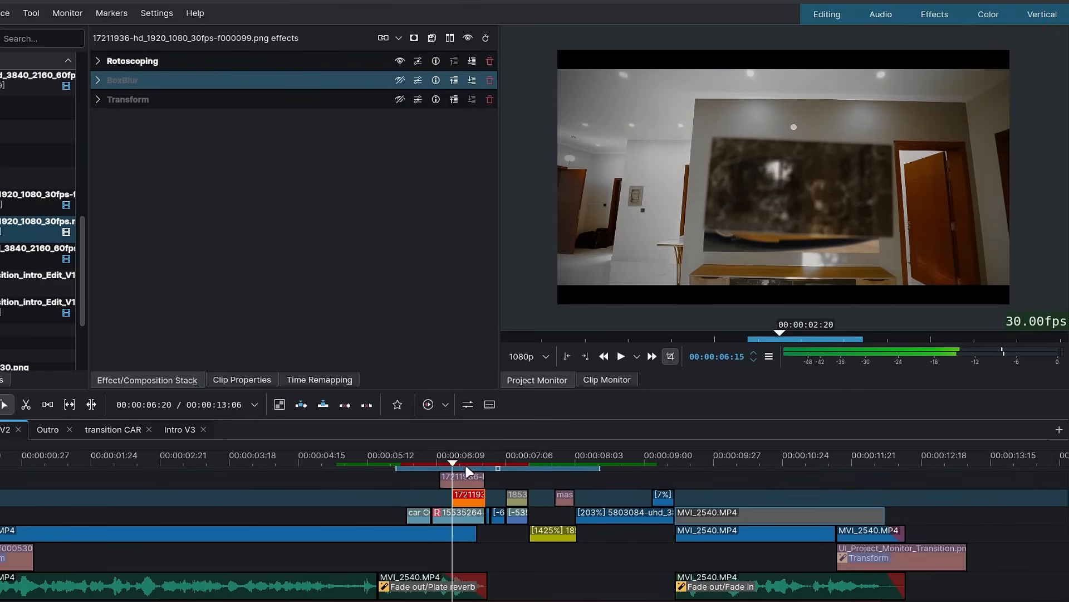
click(460, 458)
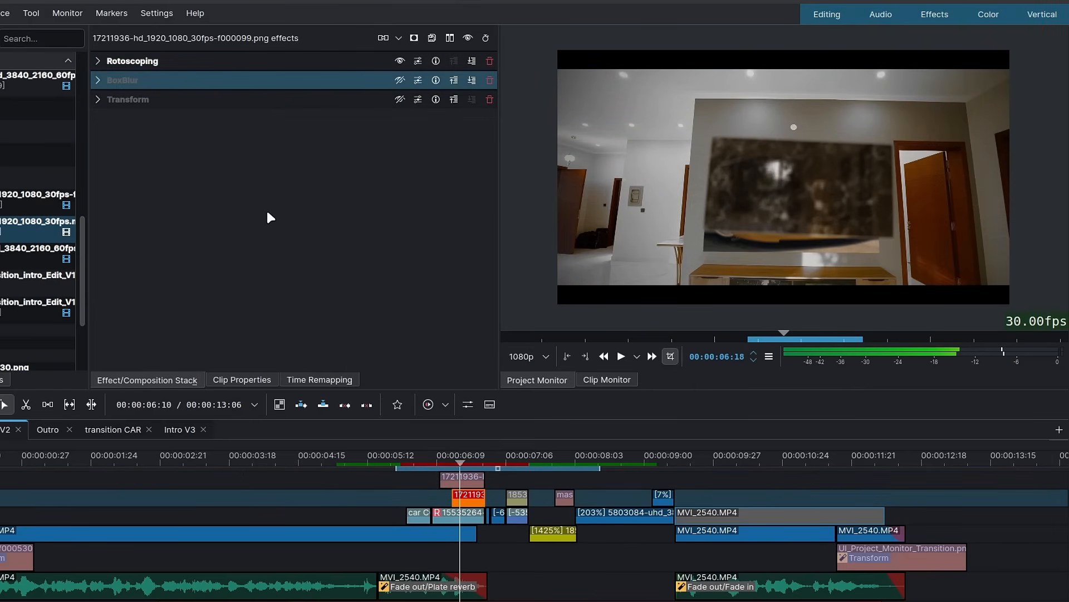
click(400, 80)
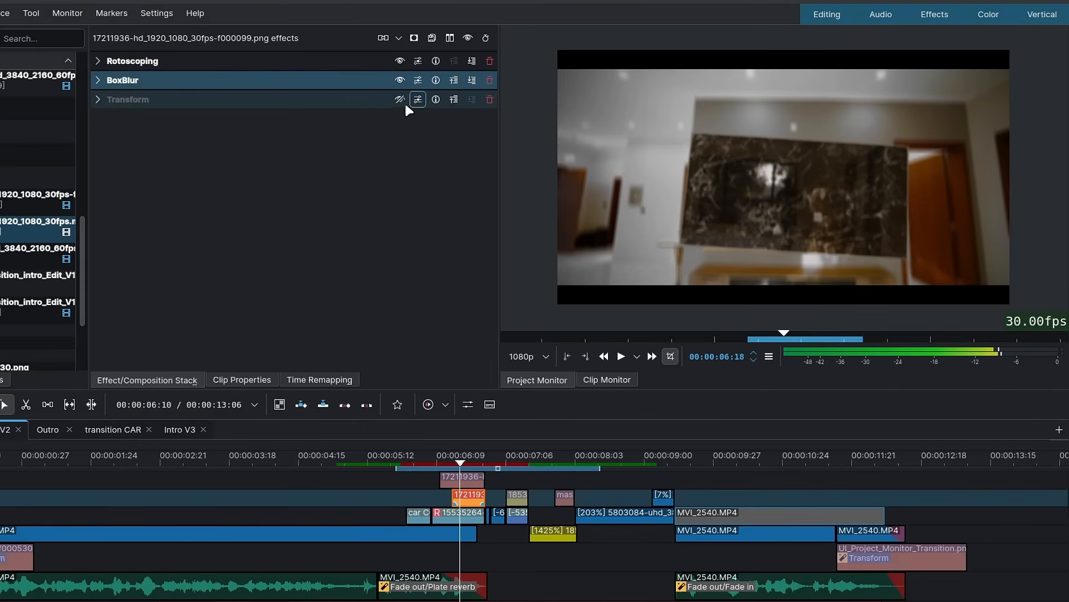
click(400, 100)
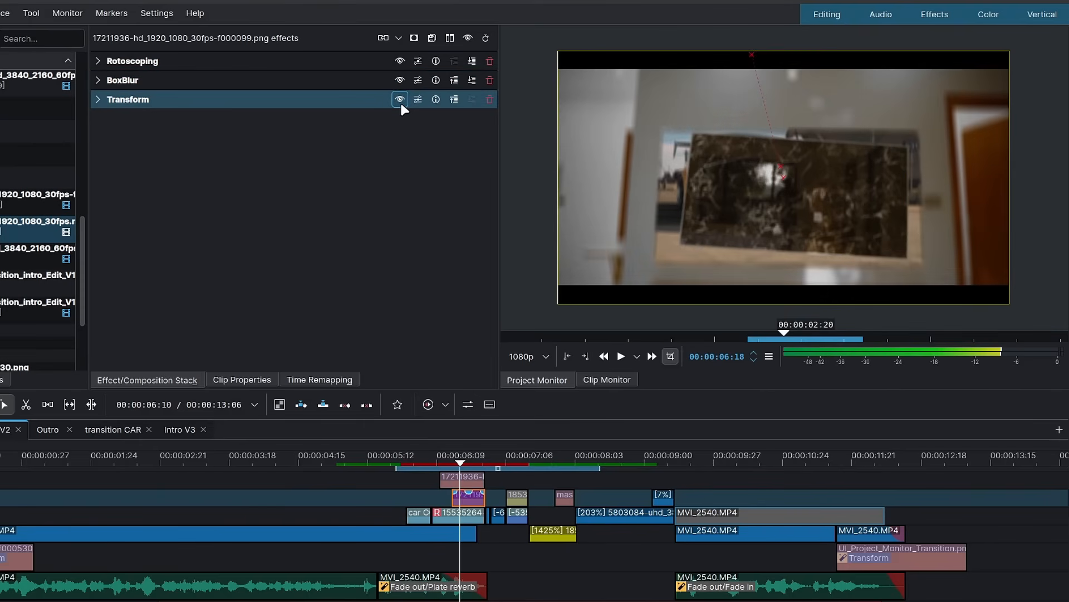
Play the marble TV panel transition from 00:00:06:18 and step through its final frames near 00:00:06:28
key(space)
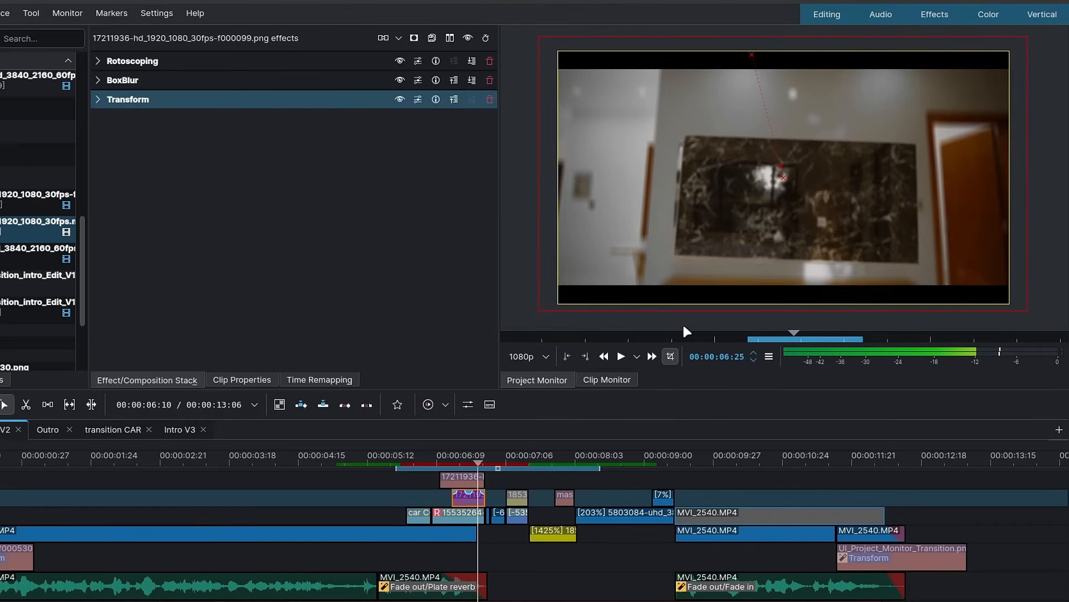
click(655, 293)
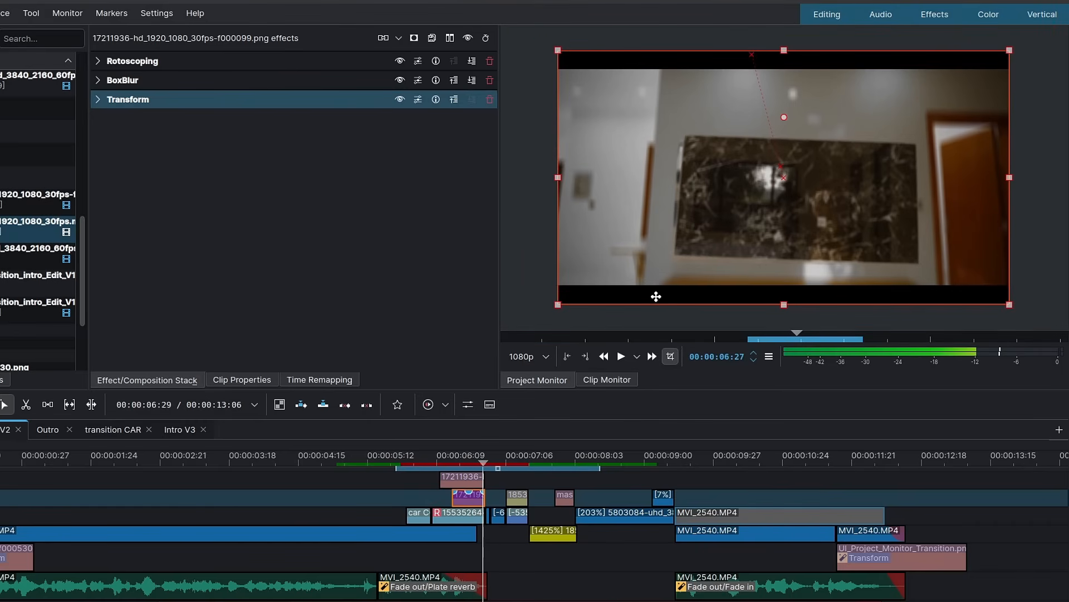
key(Right)
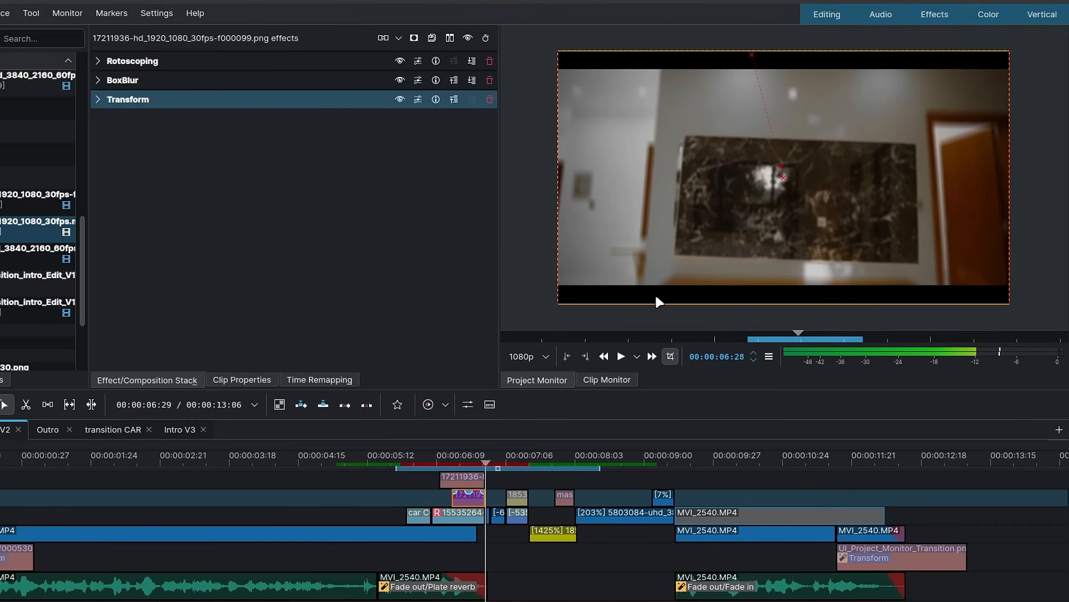
key(Right)
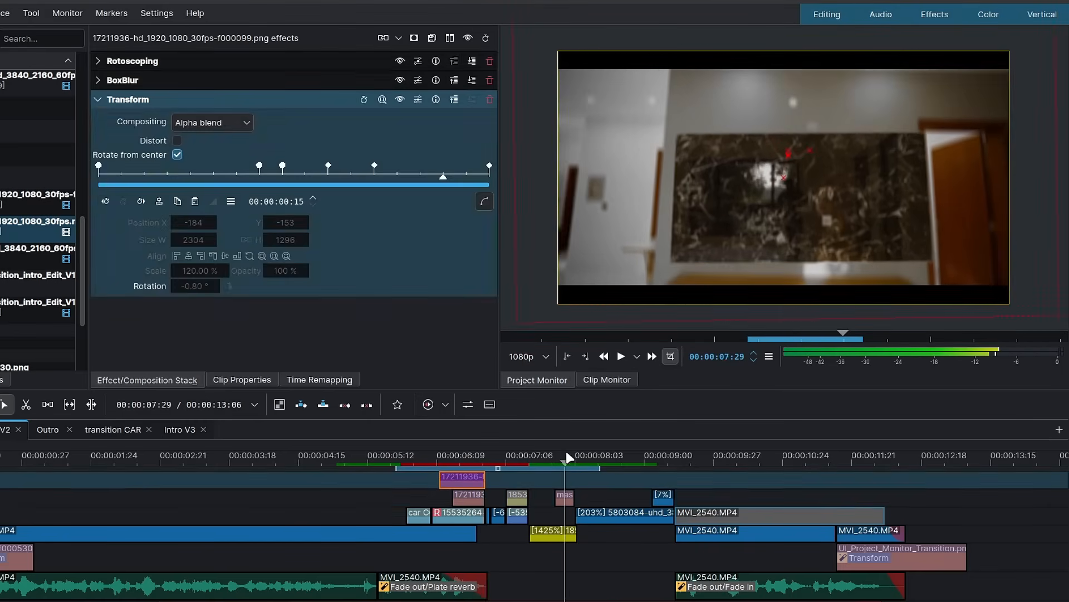
View the frame at 00:00:07:09 and examine the Shape Alpha mask settings of the 18531410 clip on V4
drag(566, 456, 514, 461)
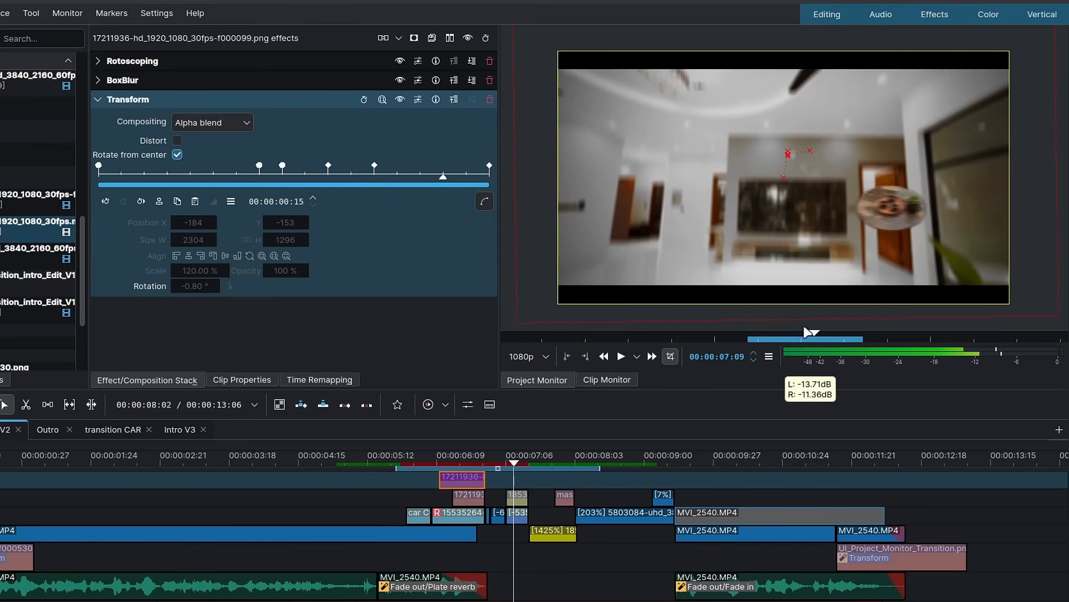
click(517, 498)
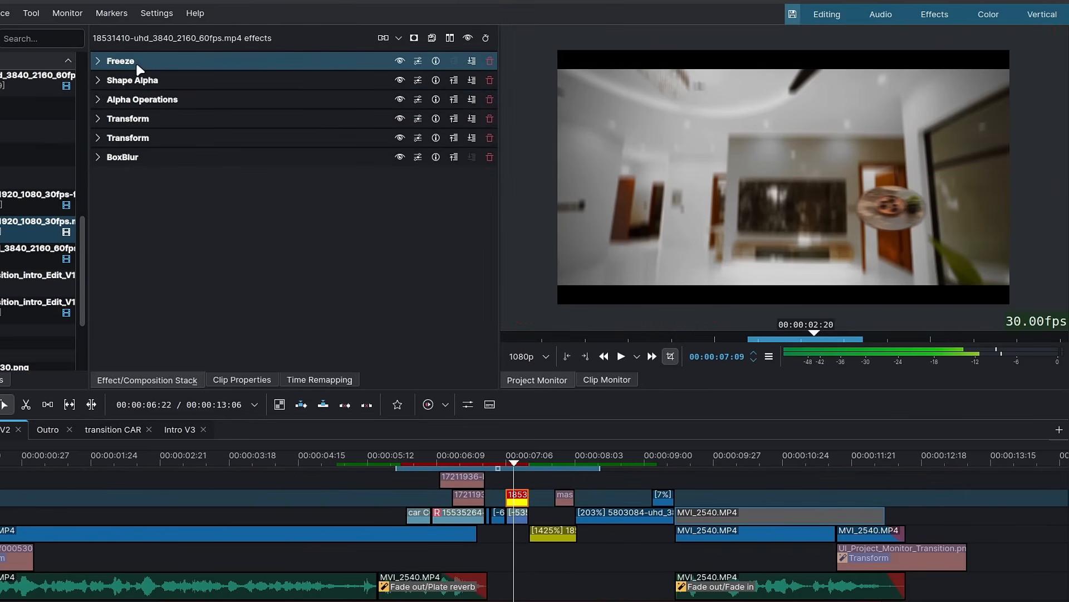
click(99, 80)
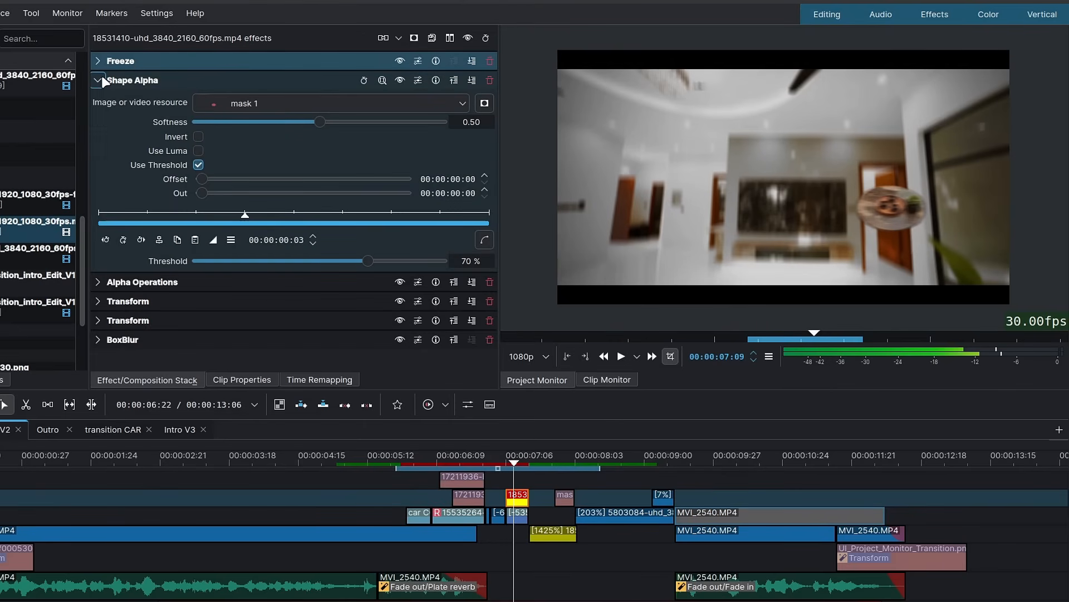
click(99, 80)
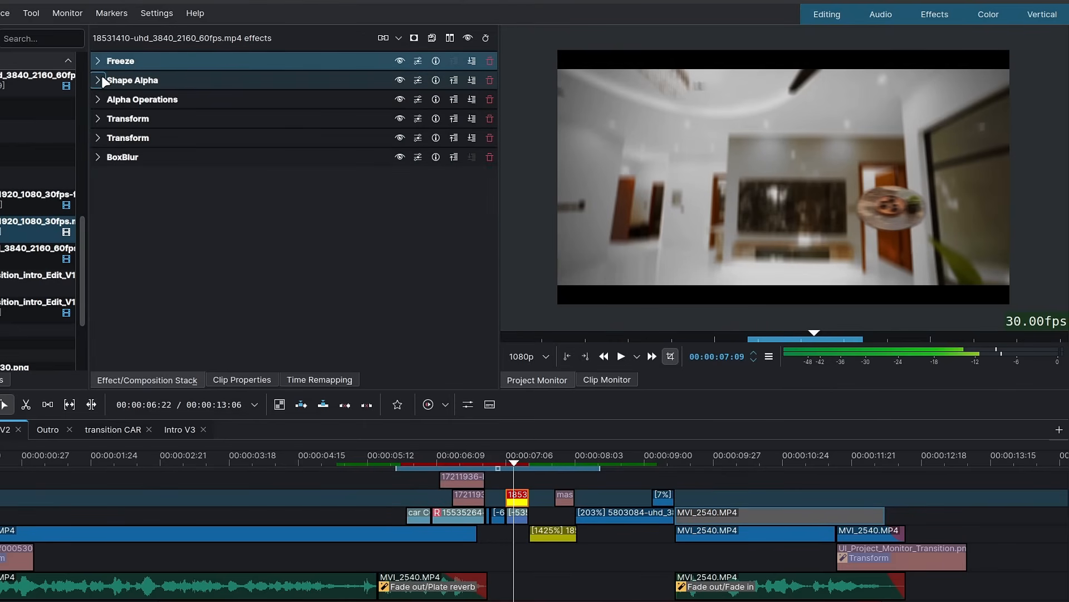
Review the Alpha Operations, both Transform effects and the BoxBlur of the 18531410 clip on V4
click(98, 99)
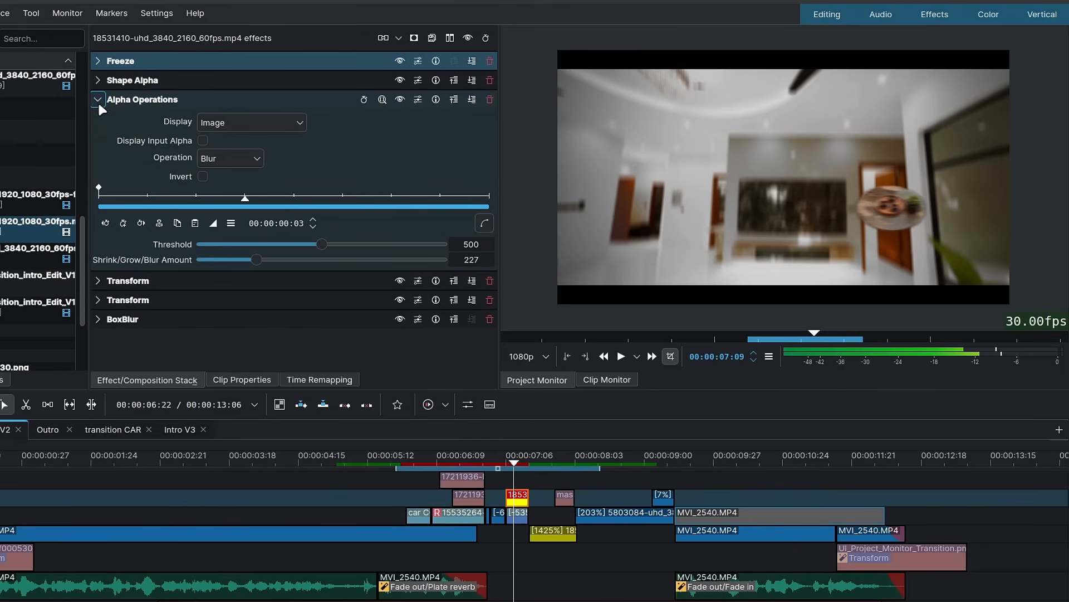
click(98, 100)
click(97, 119)
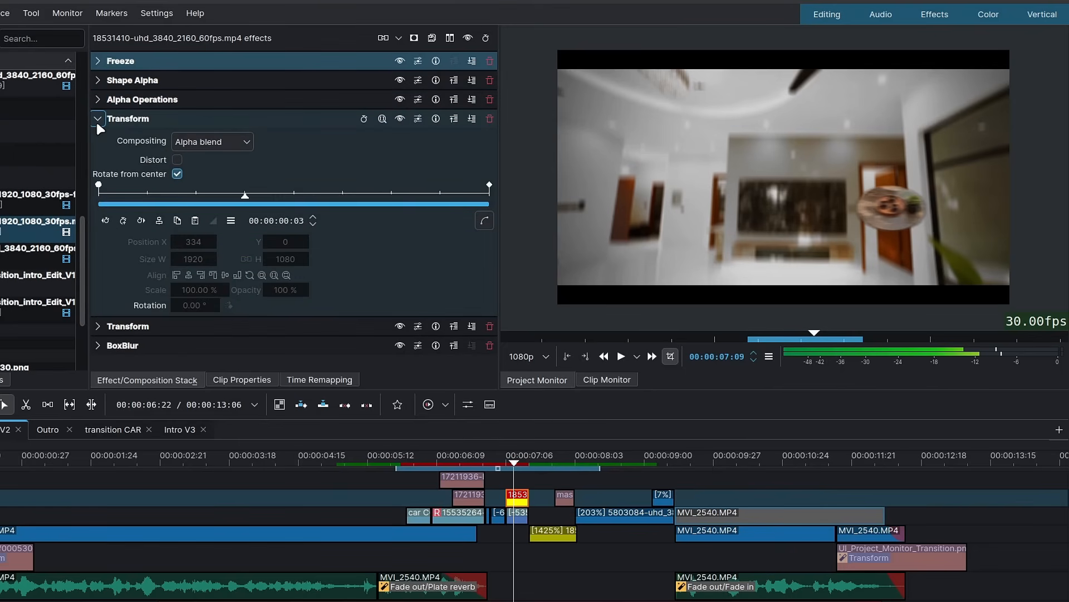
click(97, 118)
click(97, 137)
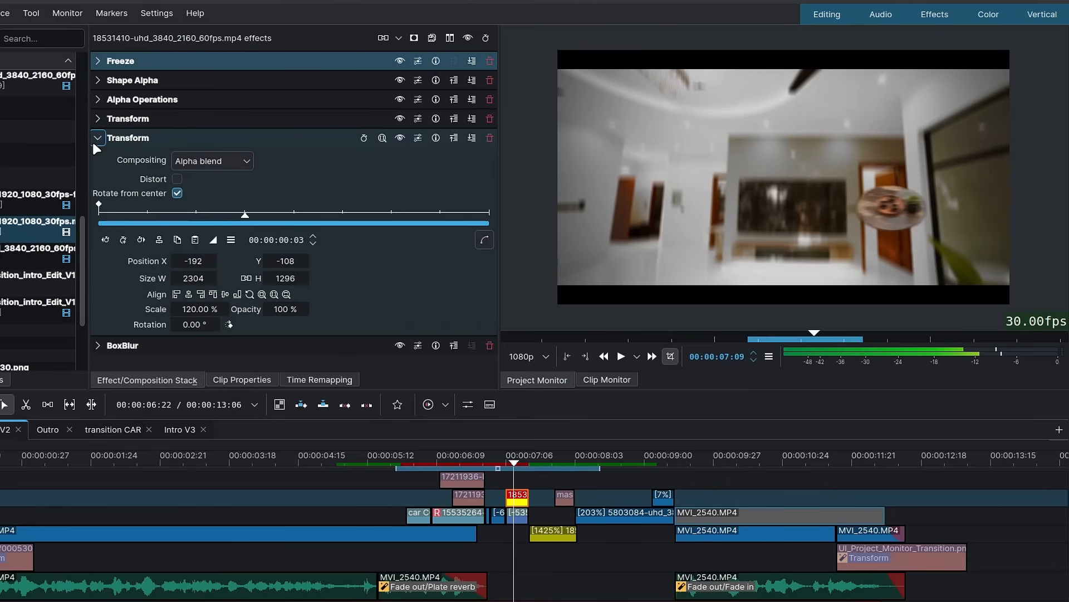
click(95, 140)
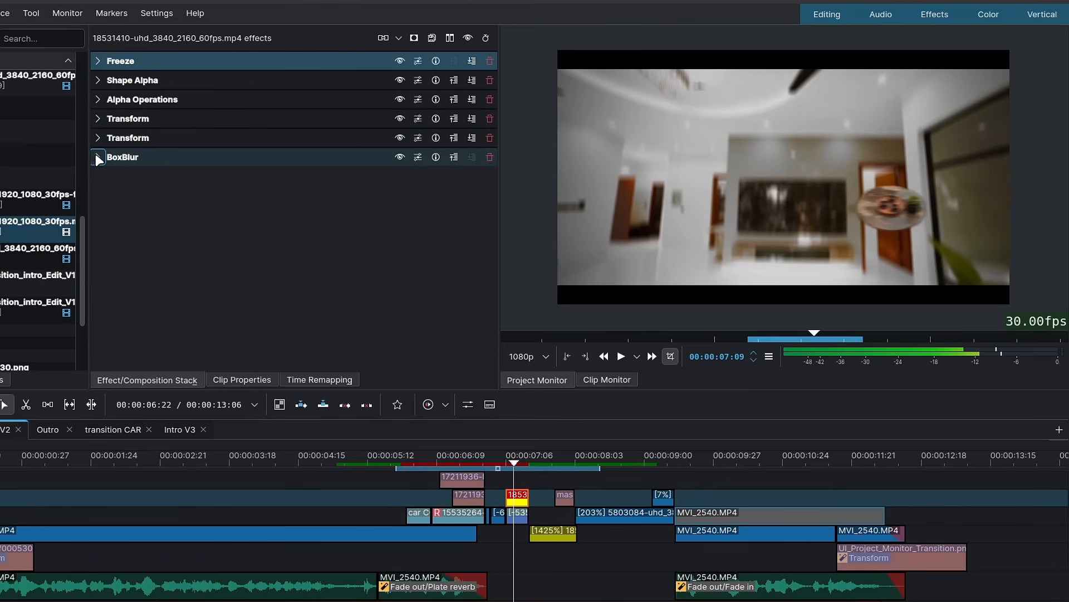
click(98, 157)
click(98, 158)
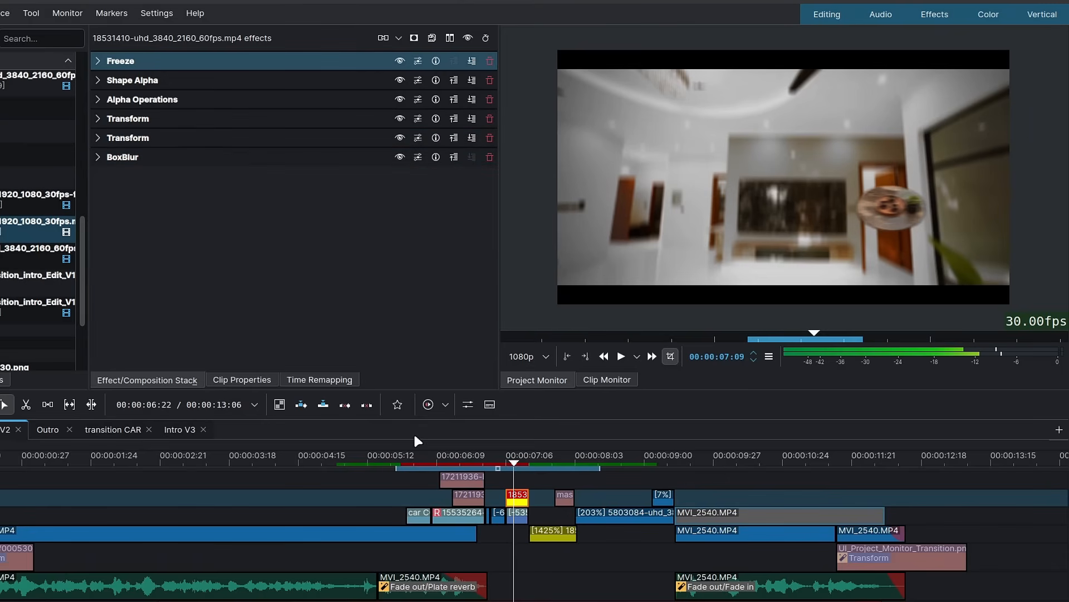
View the living room footage at 00:00:07:21 and inspect the effects on the sped-up 18531410 clip on V2
click(527, 464)
click(545, 468)
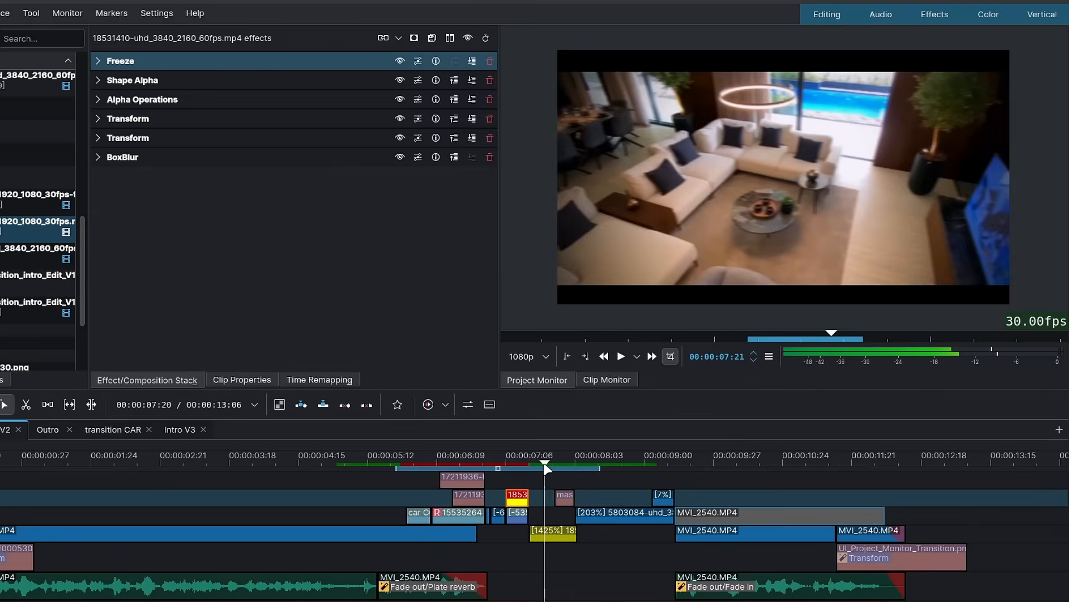
click(539, 535)
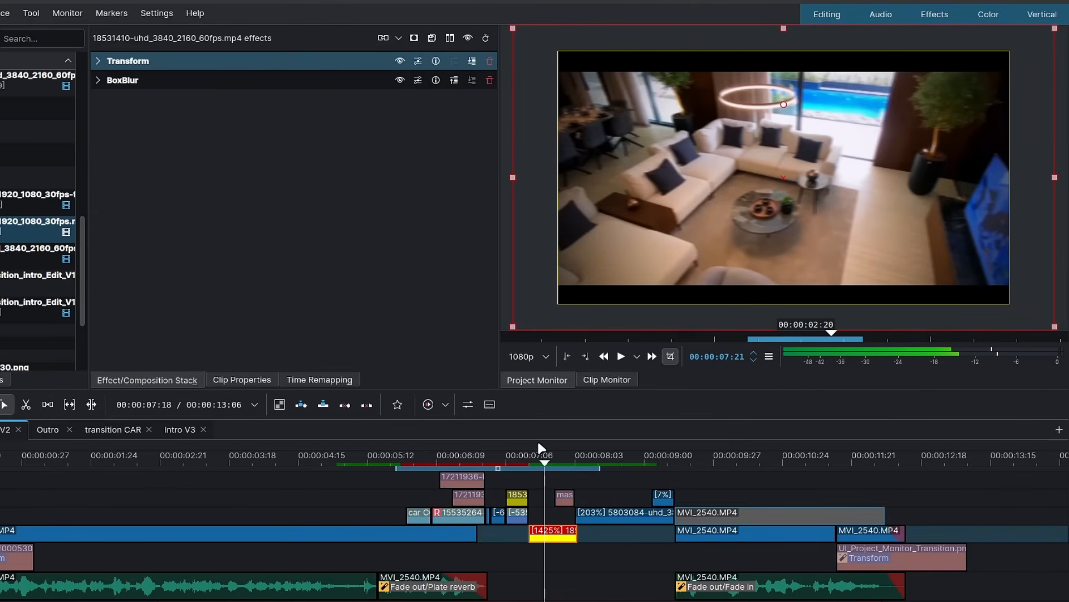
View the frame at 00:00:08:01 and examine the Shape Alpha mask of the motorcyclist still on V4
click(569, 454)
click(564, 501)
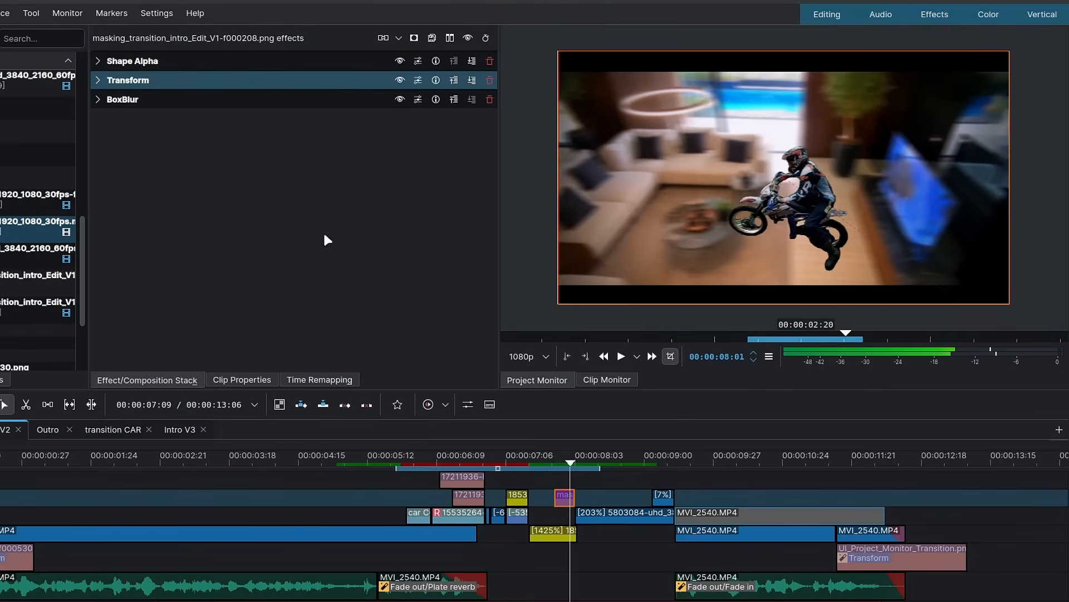
click(97, 60)
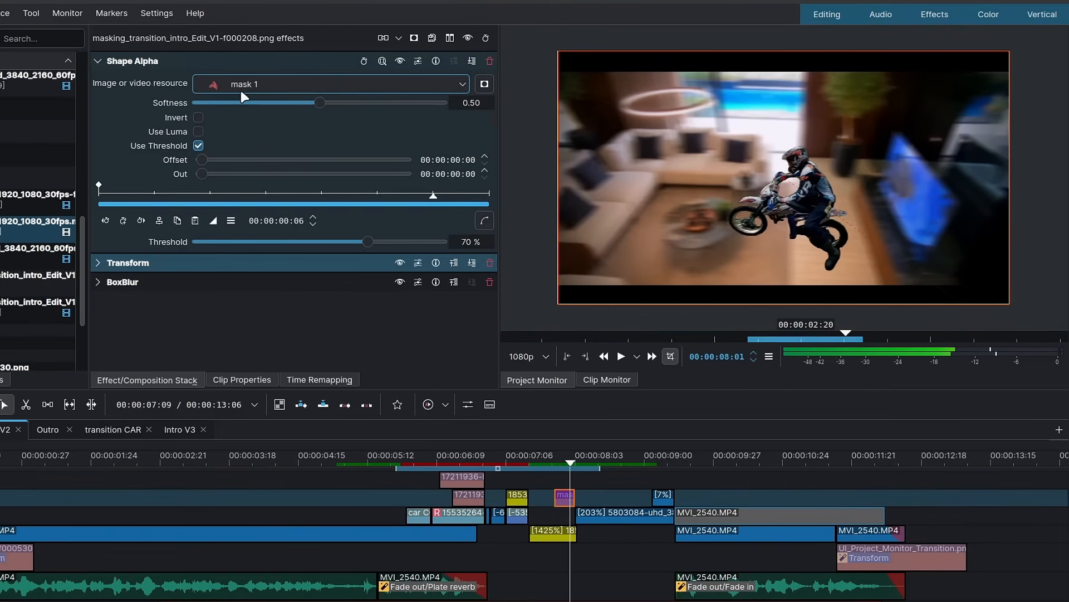
click(101, 61)
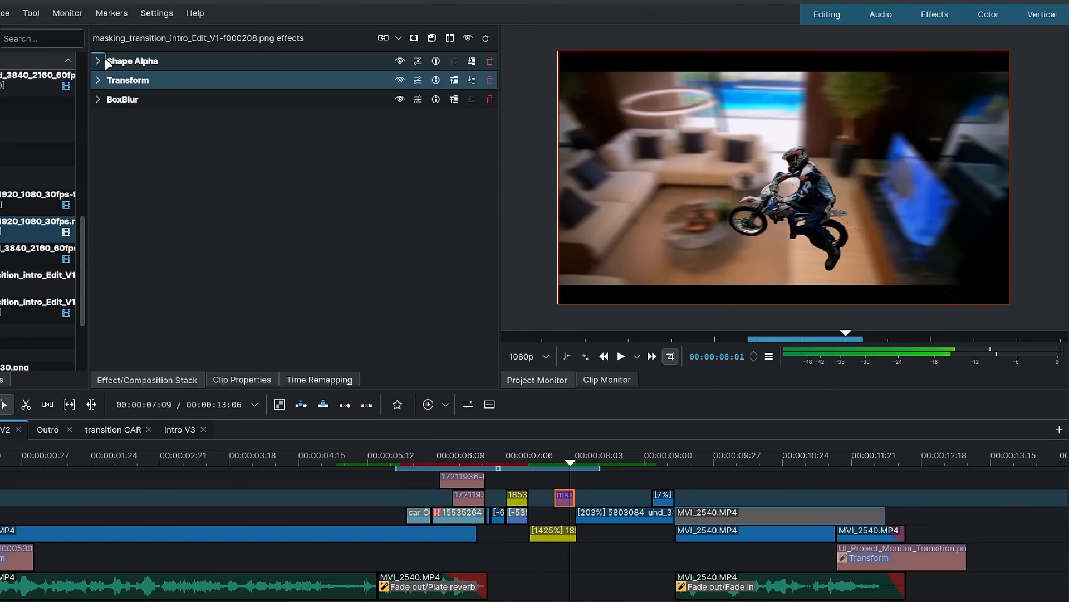
Examine the motorcyclist still's Transform movement at clip time 00:00:00:02 and its BoxBlur, and view the forest shot at 00:00:08:15
click(102, 84)
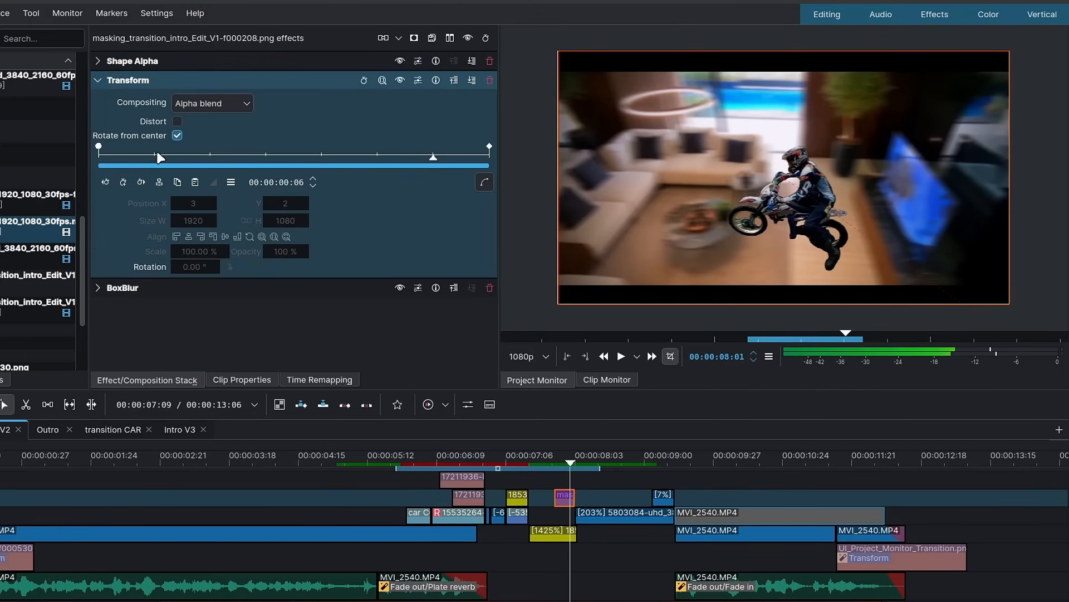
drag(158, 156, 256, 162)
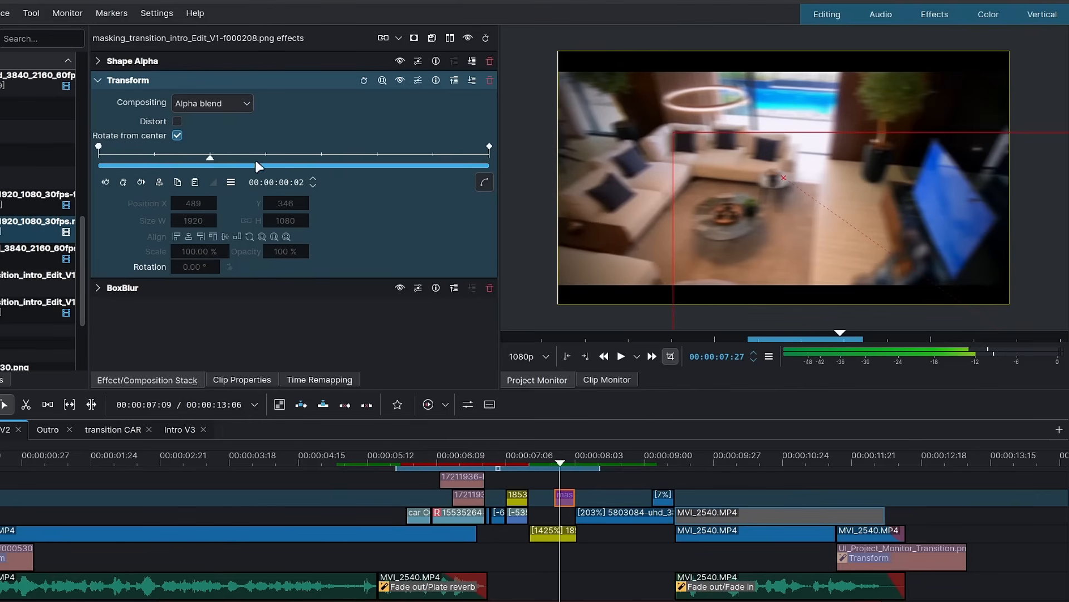
click(97, 80)
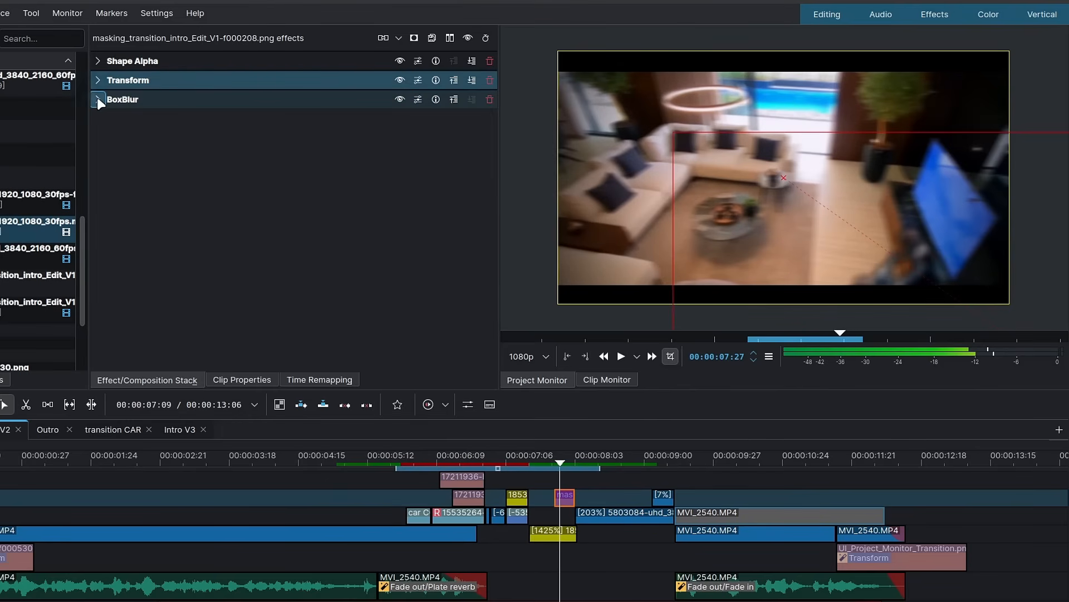
click(97, 99)
click(97, 99)
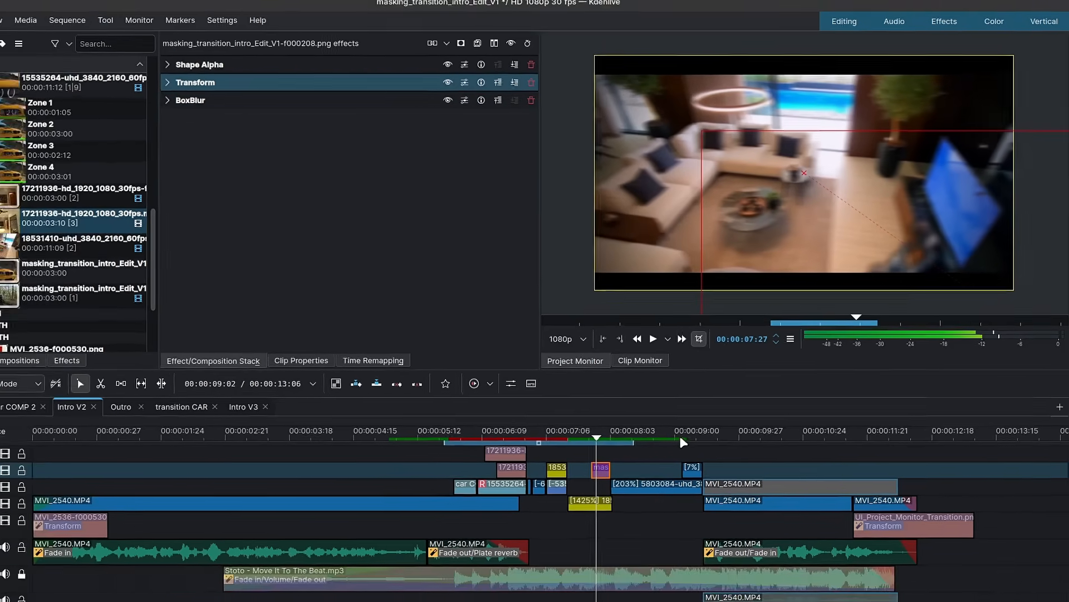
click(606, 460)
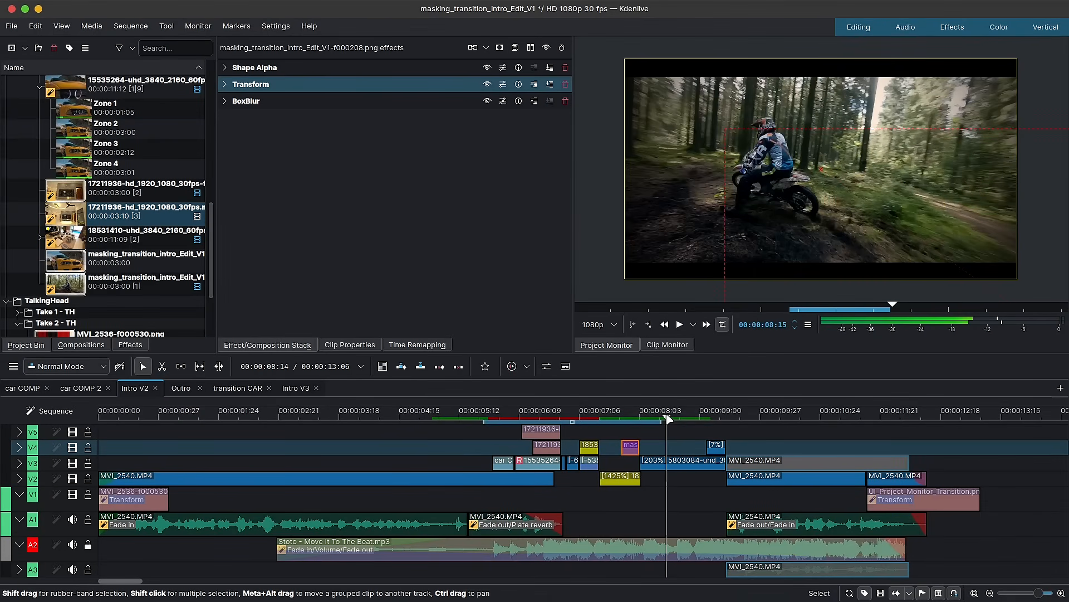